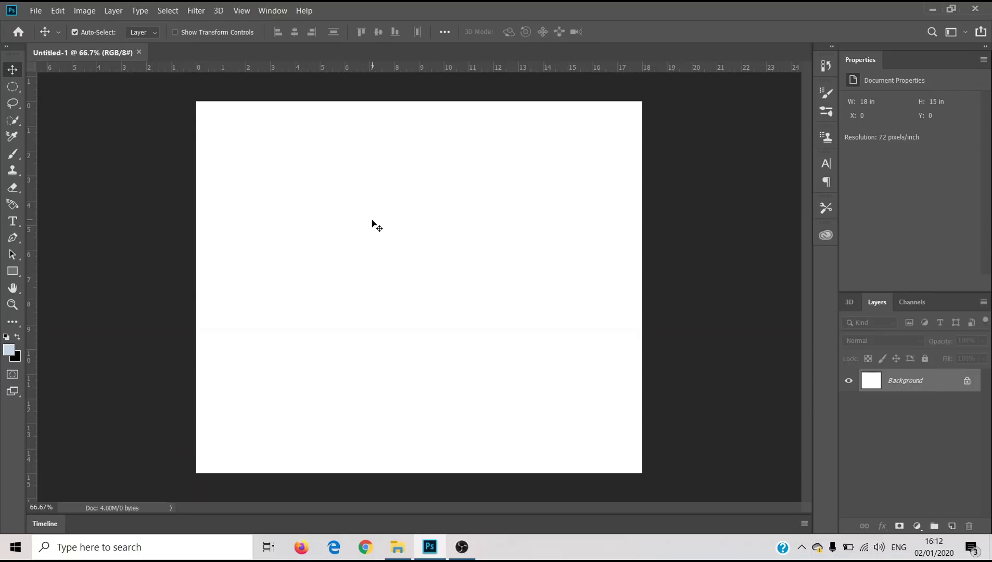
Examine the preset details and width unit choices for a new document, and close the dialog without creating one.
{"action": "left_click", "coordinate": [41, 9]}
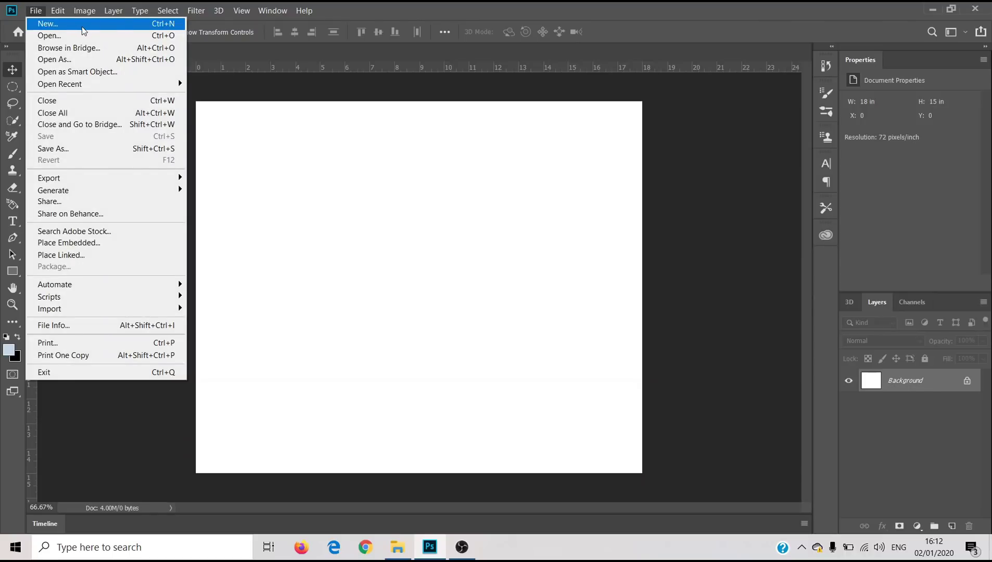
{"action": "left_click", "coordinate": [125, 26]}
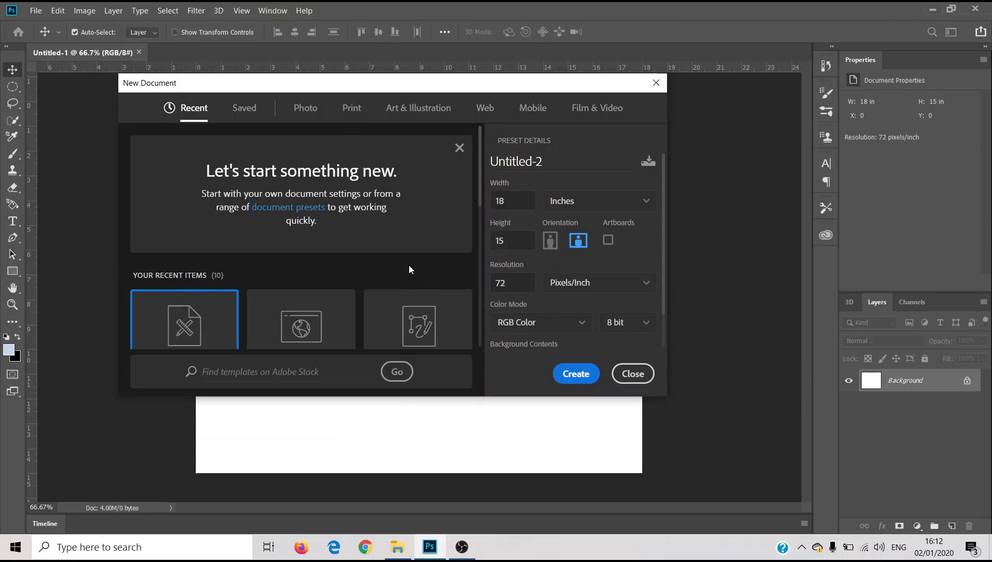
{"action": "scroll", "coordinate": [669, 270], "scroll_direction": "down", "scroll_amount": 1}
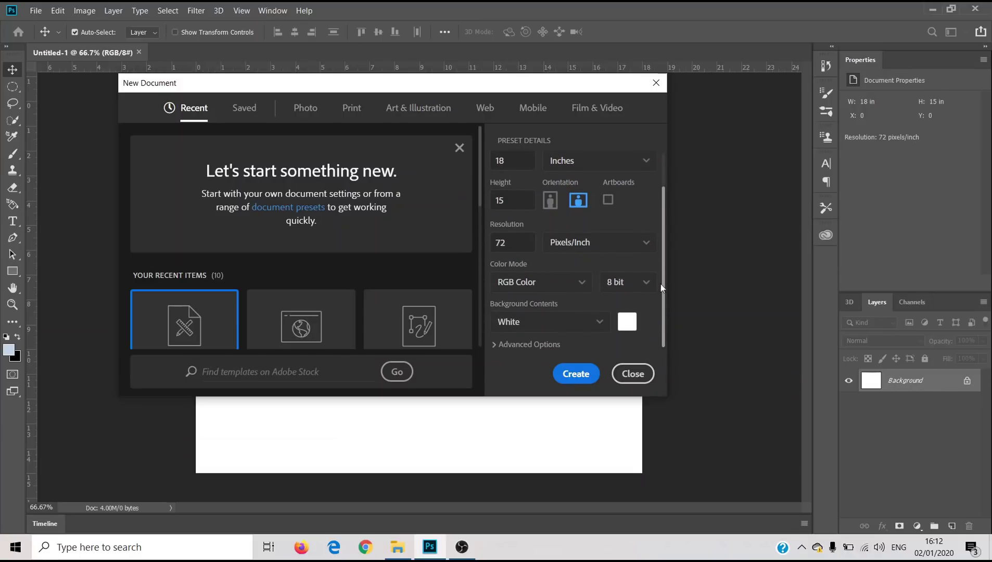
{"action": "scroll", "coordinate": [660, 260], "scroll_direction": "up", "scroll_amount": 1}
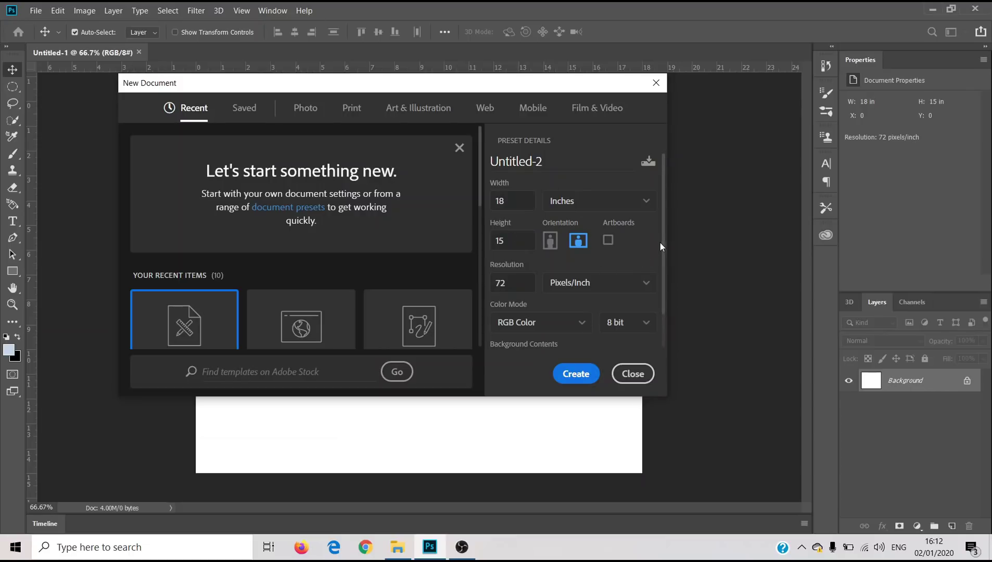
{"action": "scroll", "coordinate": [663, 255], "scroll_direction": "down", "scroll_amount": 1}
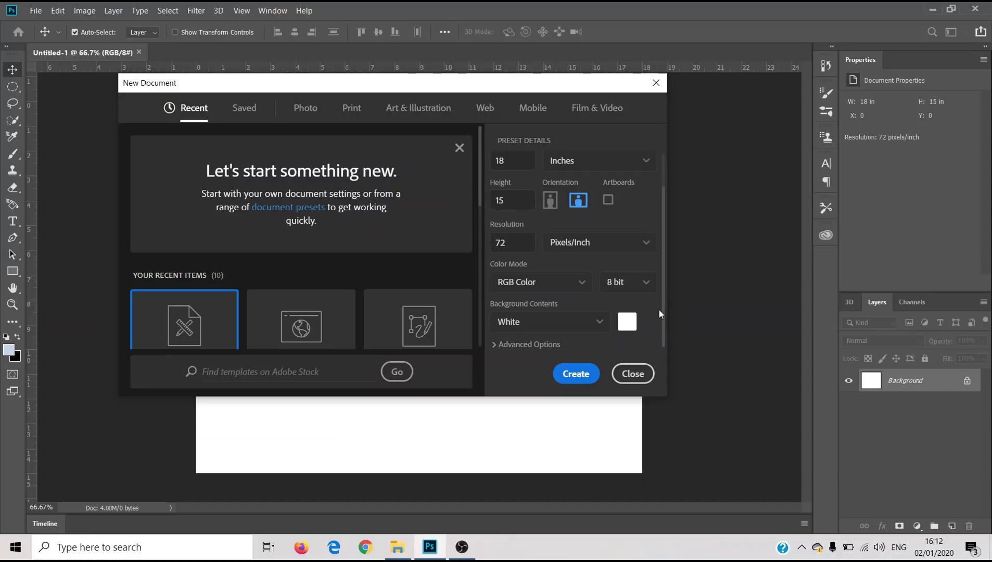
{"action": "scroll", "coordinate": [648, 305], "scroll_direction": "up", "scroll_amount": 2}
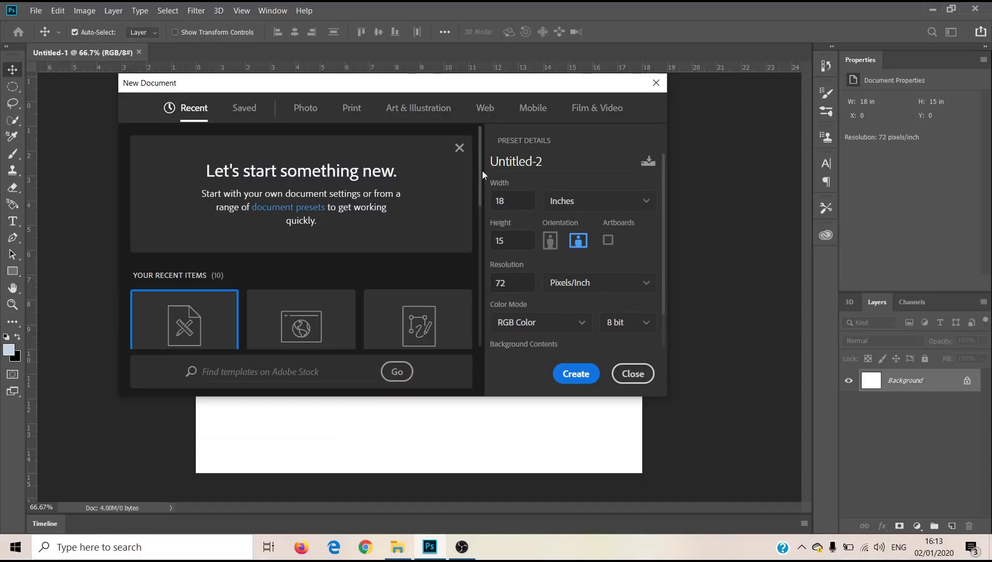
{"action": "left_click", "coordinate": [638, 211]}
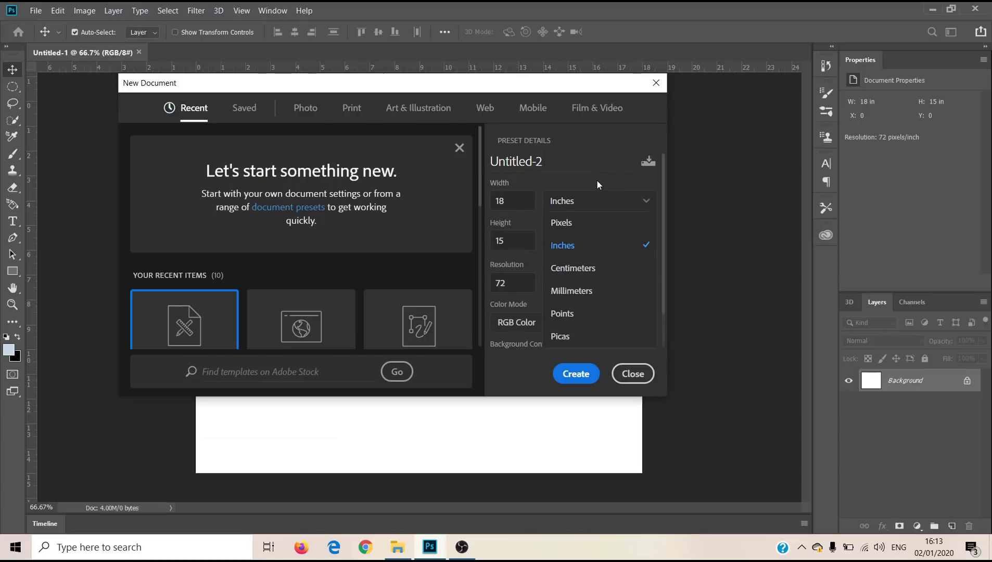
{"action": "left_click", "coordinate": [570, 178]}
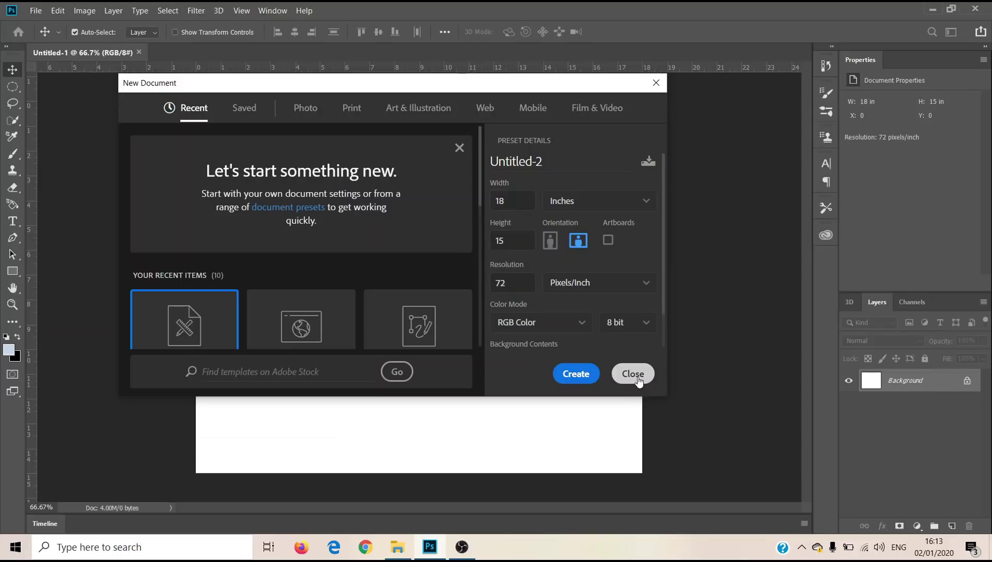
{"action": "left_click", "coordinate": [656, 85]}
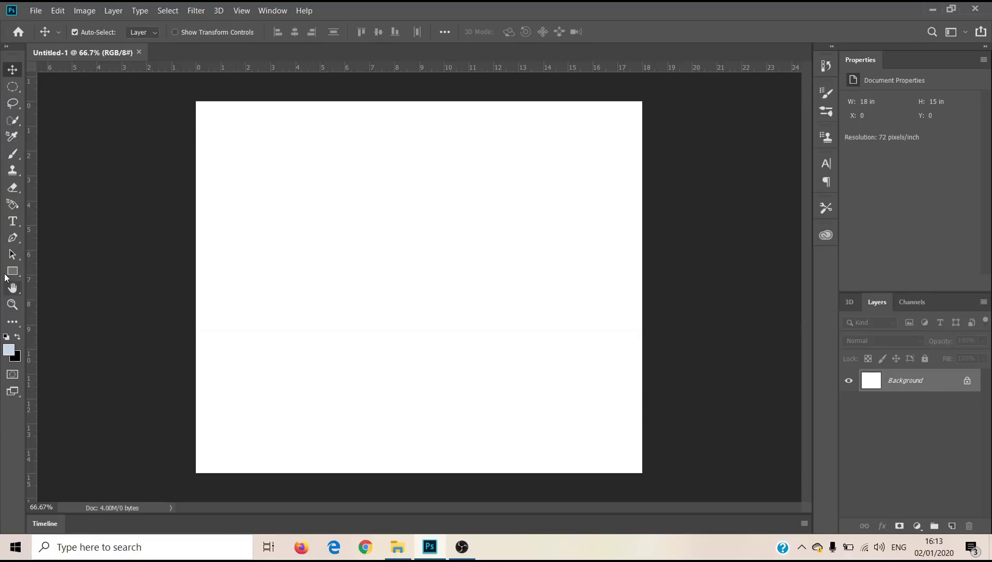
Load the Blue, Yellow, Blue preset for the Gradient tool and move its outer color stops to 100% and 1%.
{"action": "key", "text": "g"}
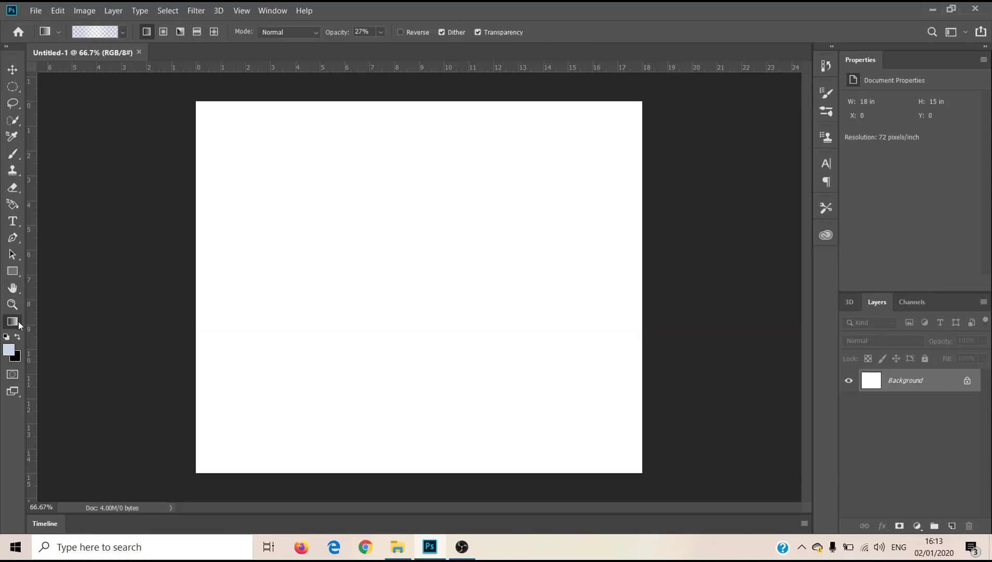
{"action": "left_click", "coordinate": [19, 322]}
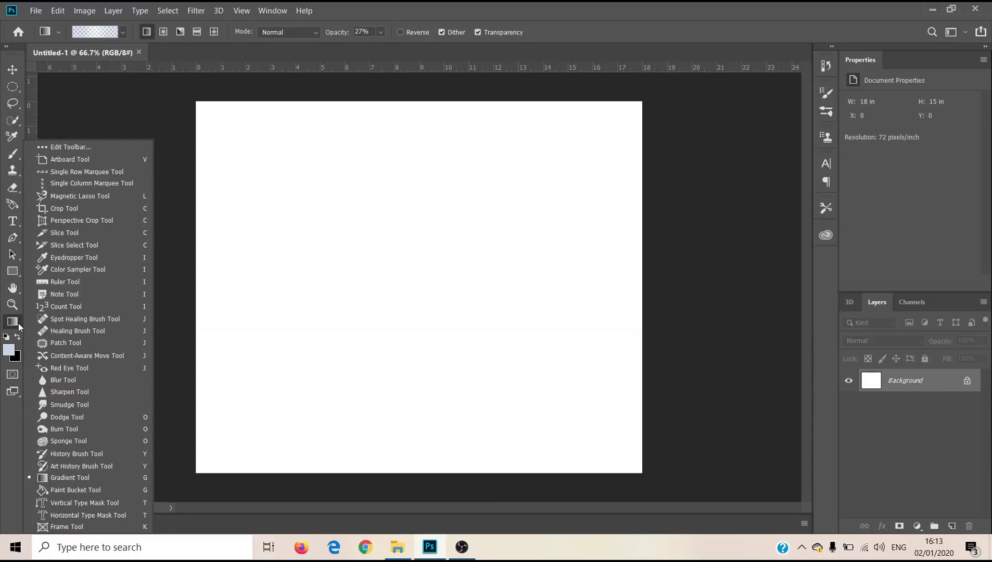
{"action": "left_click", "coordinate": [73, 478]}
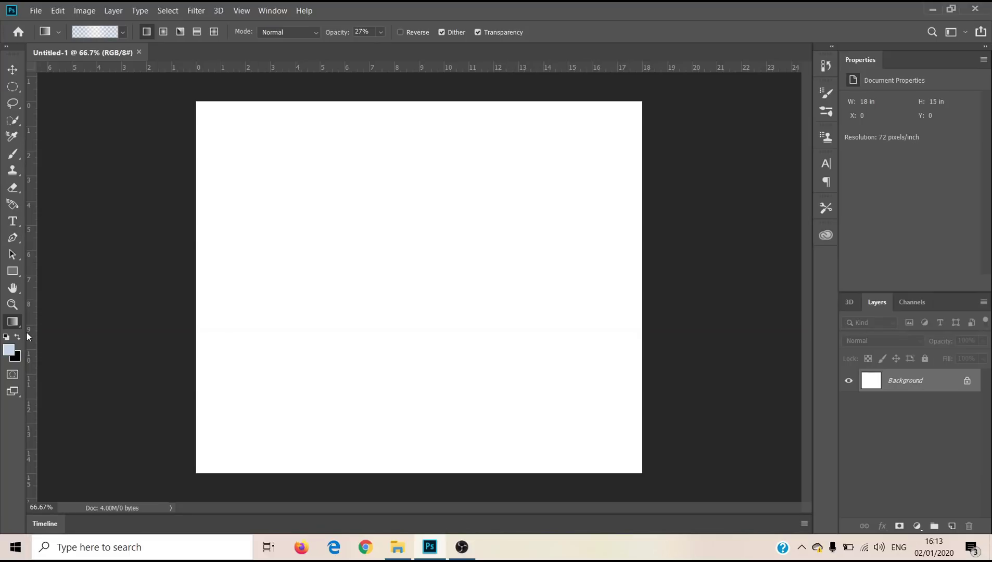
{"action": "left_click", "coordinate": [103, 31]}
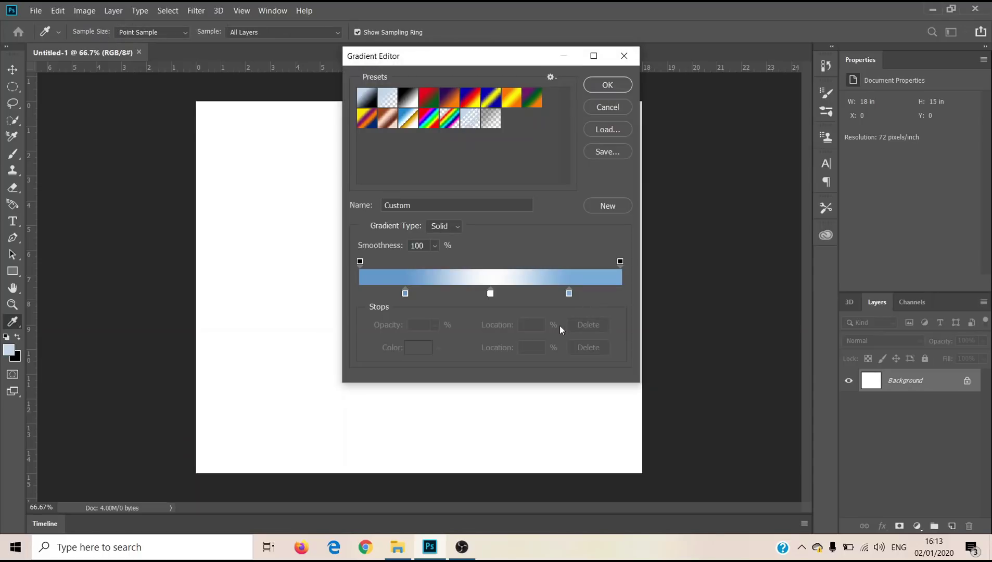
{"action": "left_click", "coordinate": [495, 102]}
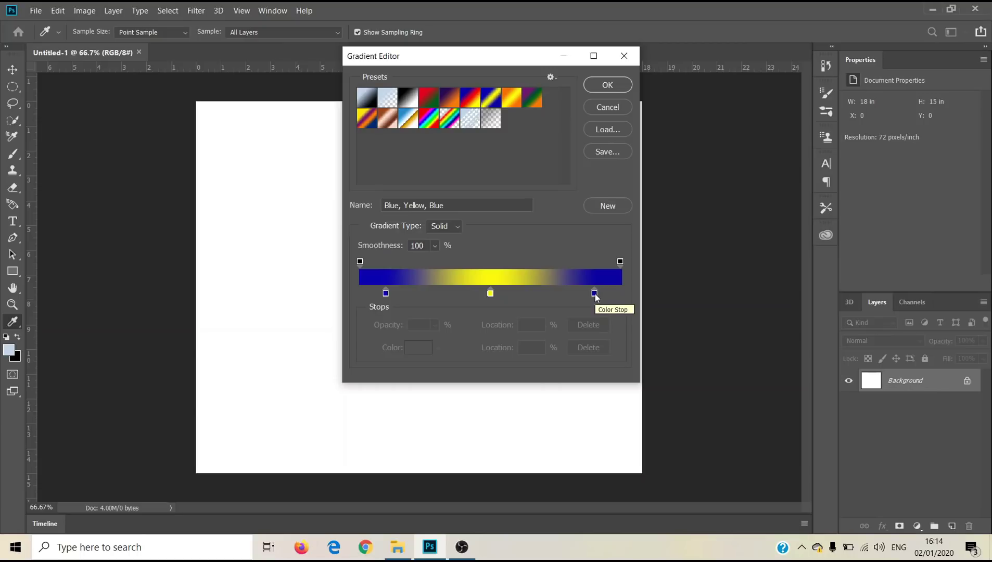
{"action": "left_click_drag", "start_coordinate": [595, 294], "coordinate": [621, 292]}
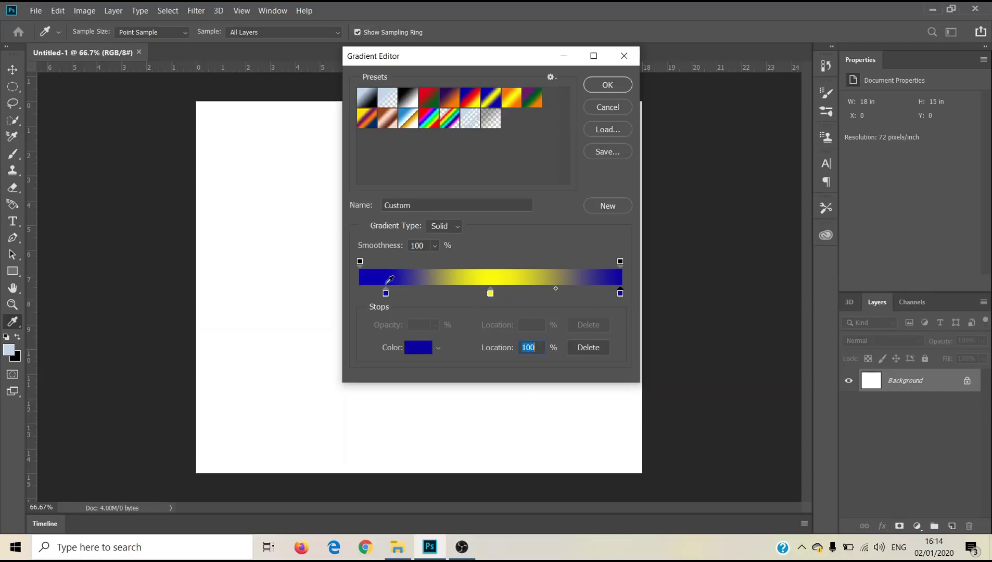
{"action": "left_click_drag", "start_coordinate": [383, 294], "coordinate": [364, 290]}
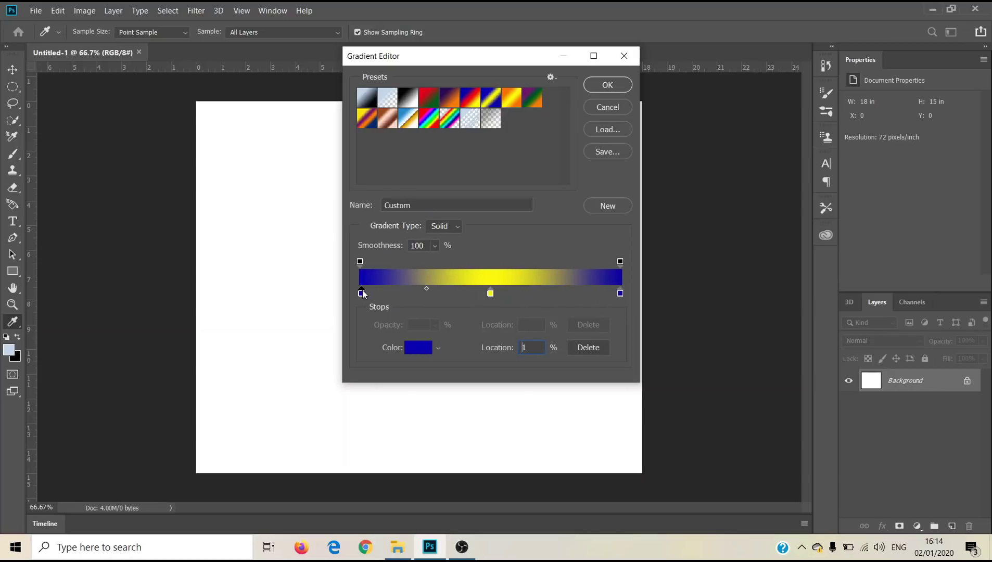
Set the gradient's right end color stop to 79abd9 and copy that hex code.
{"action": "left_click", "coordinate": [620, 293]}
{"action": "double_click", "coordinate": [621, 294]}
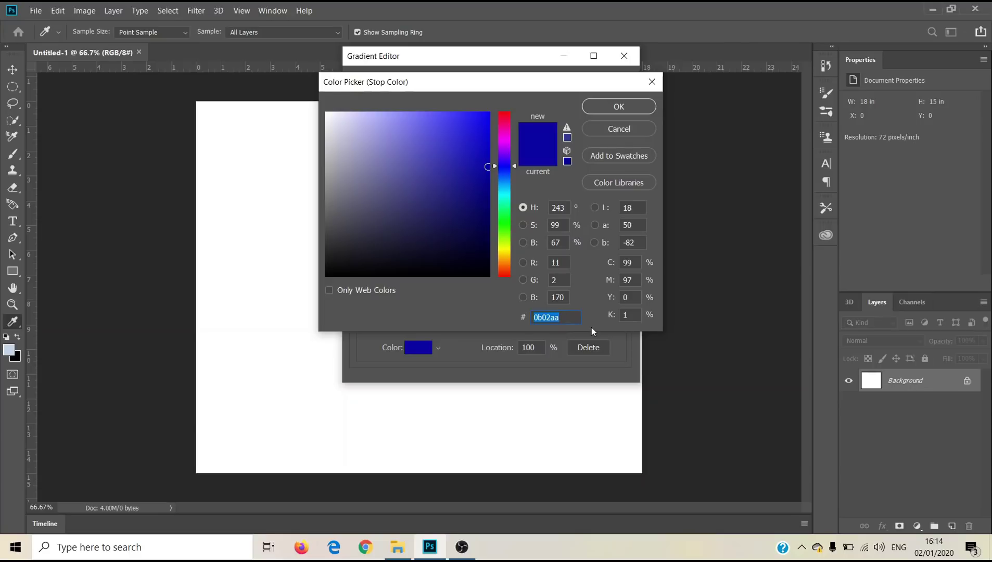
{"action": "type", "text": "79"}
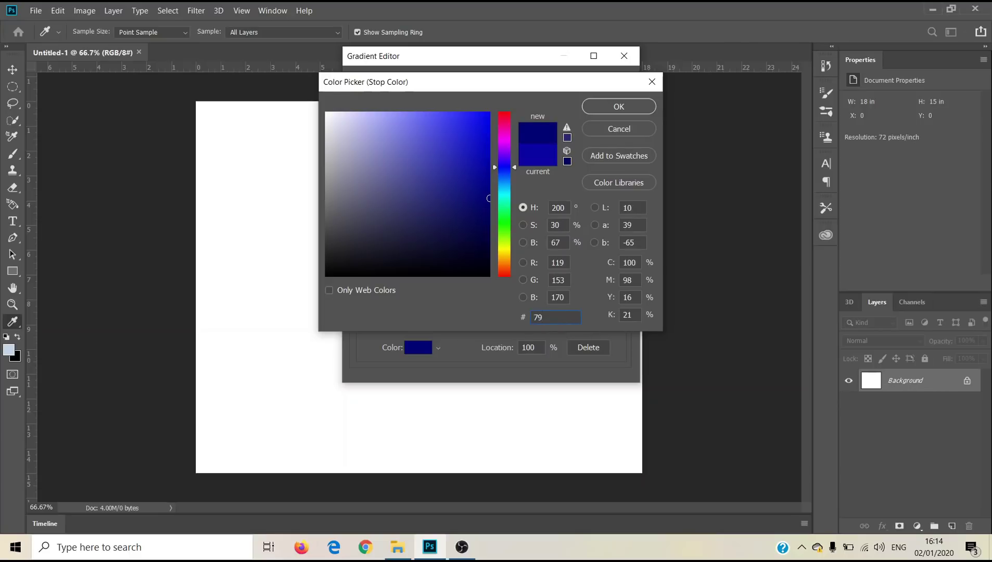
{"action": "type", "text": "abd"}
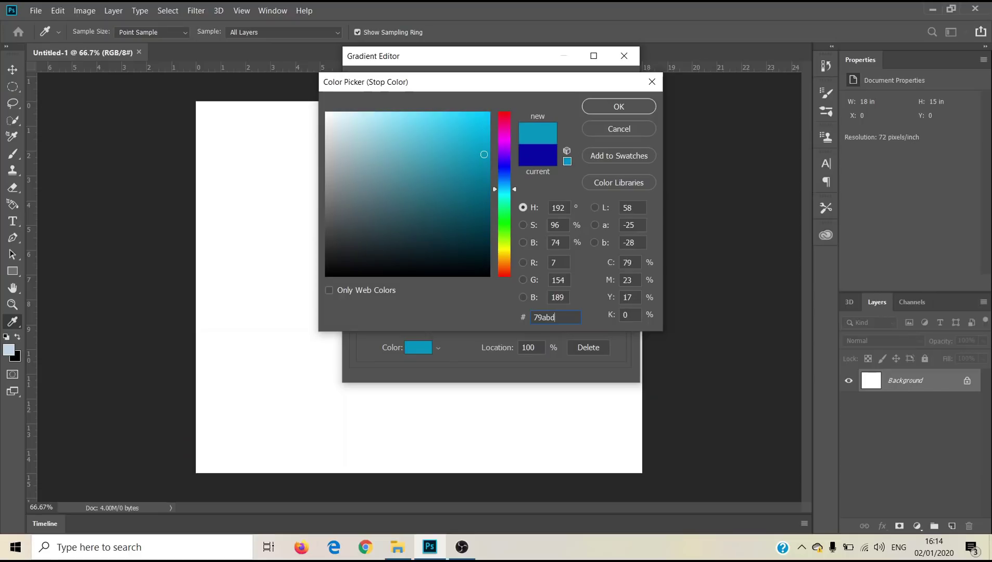
{"action": "type", "text": "9"}
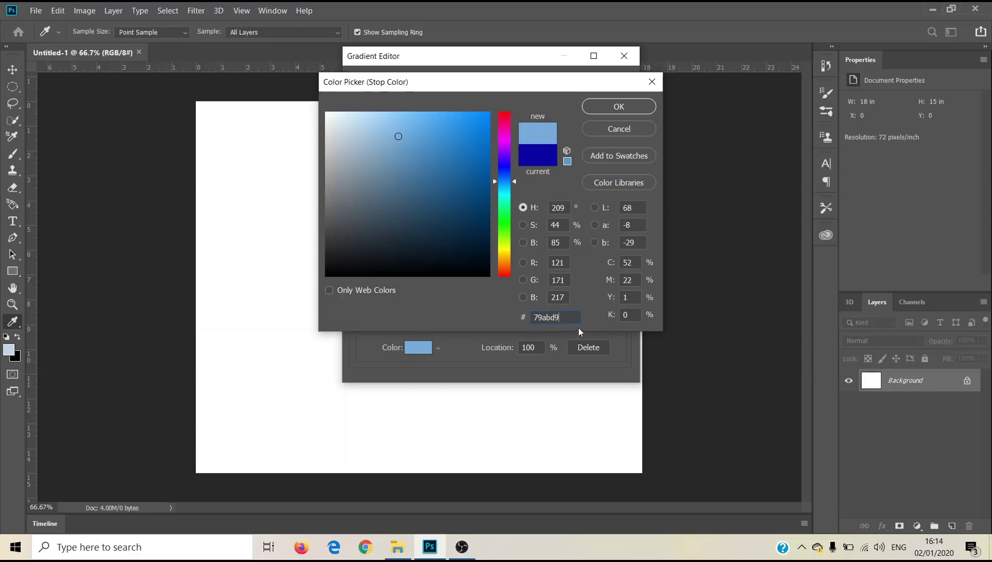
{"action": "double_click", "coordinate": [547, 317]}
{"action": "right_click", "coordinate": [540, 316]}
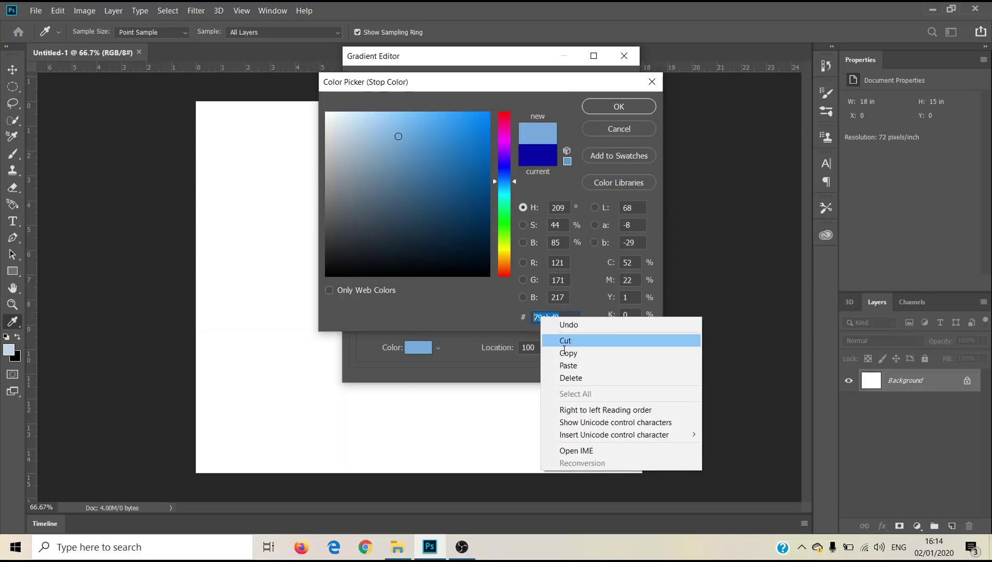
{"action": "left_click", "coordinate": [564, 354]}
{"action": "left_click", "coordinate": [617, 107]}
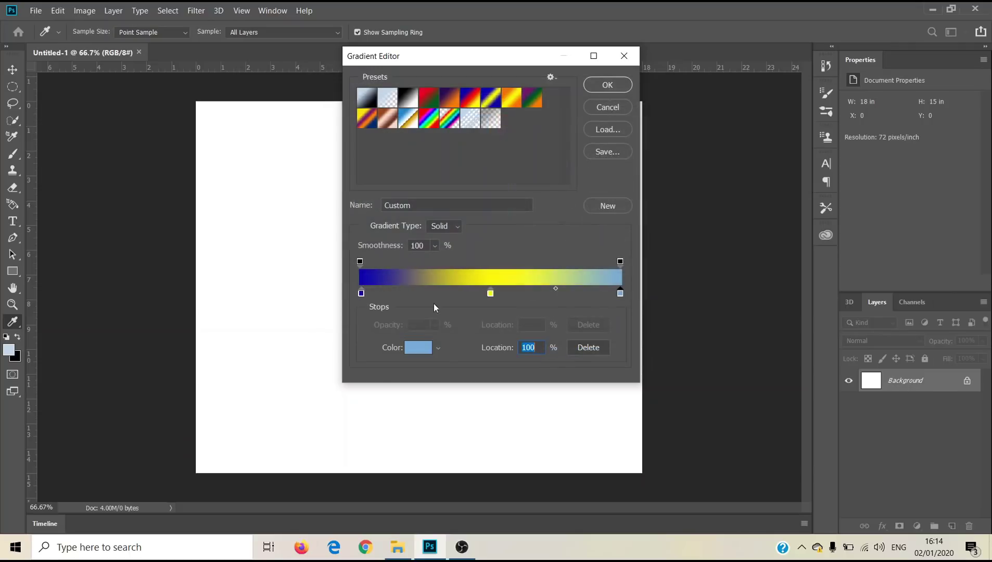
Set the gradient's left end color stop to the copied color 79abd9.
{"action": "left_click", "coordinate": [361, 294]}
{"action": "double_click", "coordinate": [361, 295]}
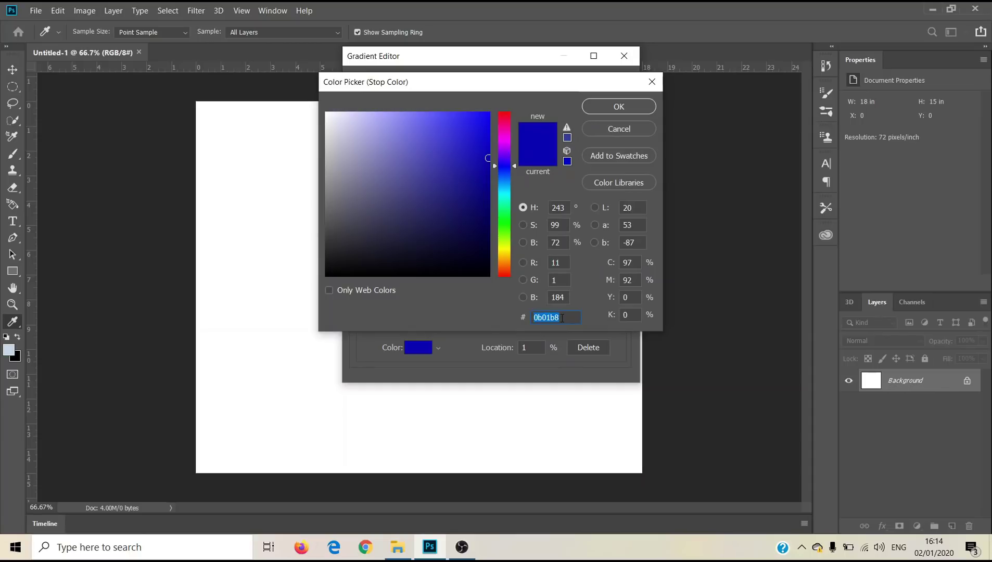
{"action": "key", "text": "ctrl+v"}
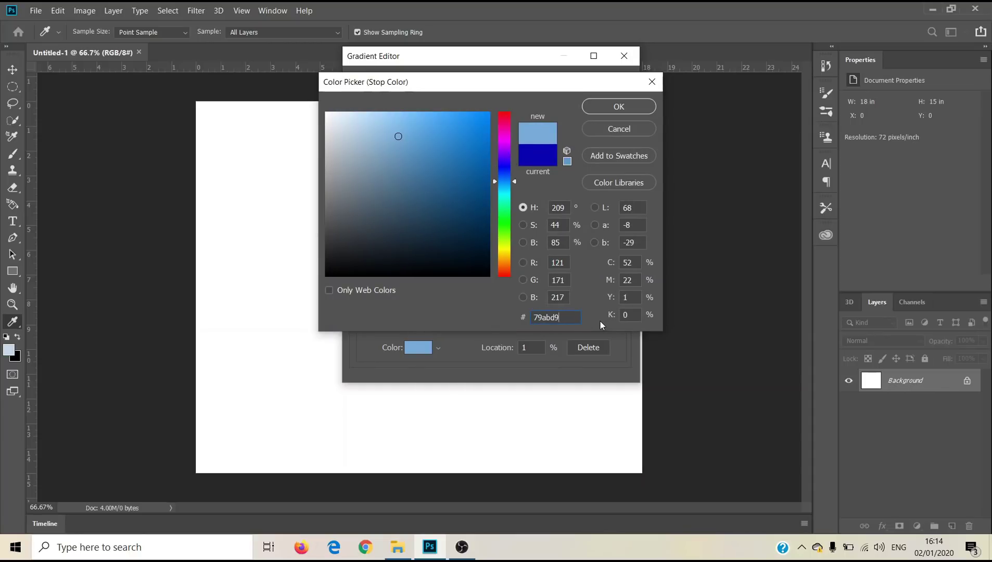
{"action": "left_click", "coordinate": [631, 109]}
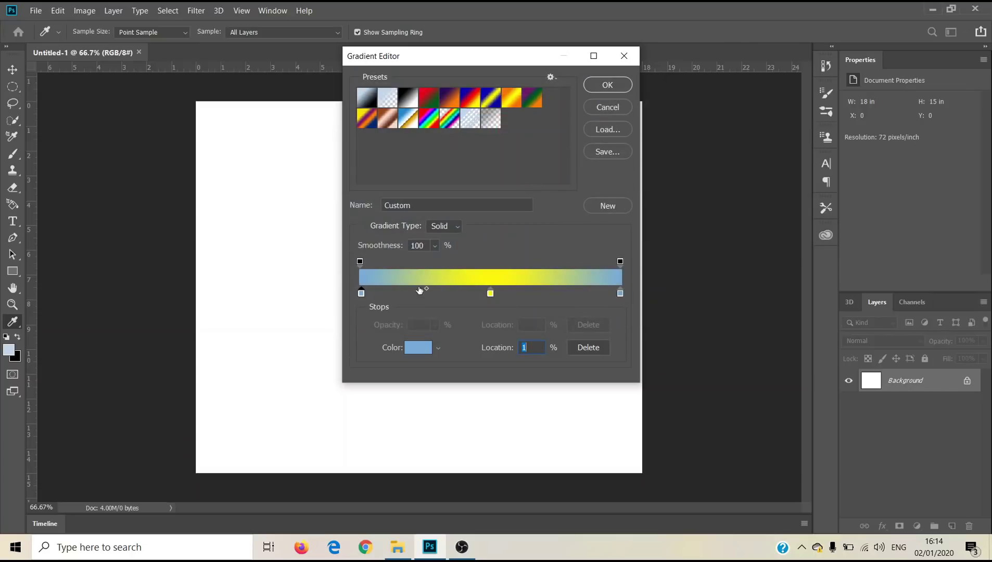
Change the gradient's yellow middle color stop to white.
{"action": "left_click", "coordinate": [490, 293]}
{"action": "double_click", "coordinate": [491, 293]}
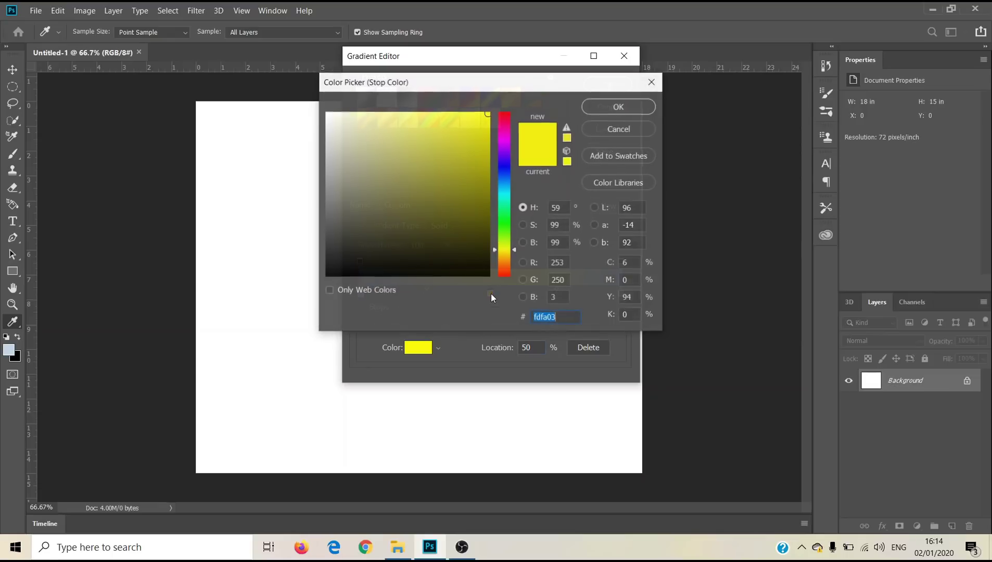
{"action": "left_click", "coordinate": [325, 112]}
{"action": "left_click", "coordinate": [607, 103]}
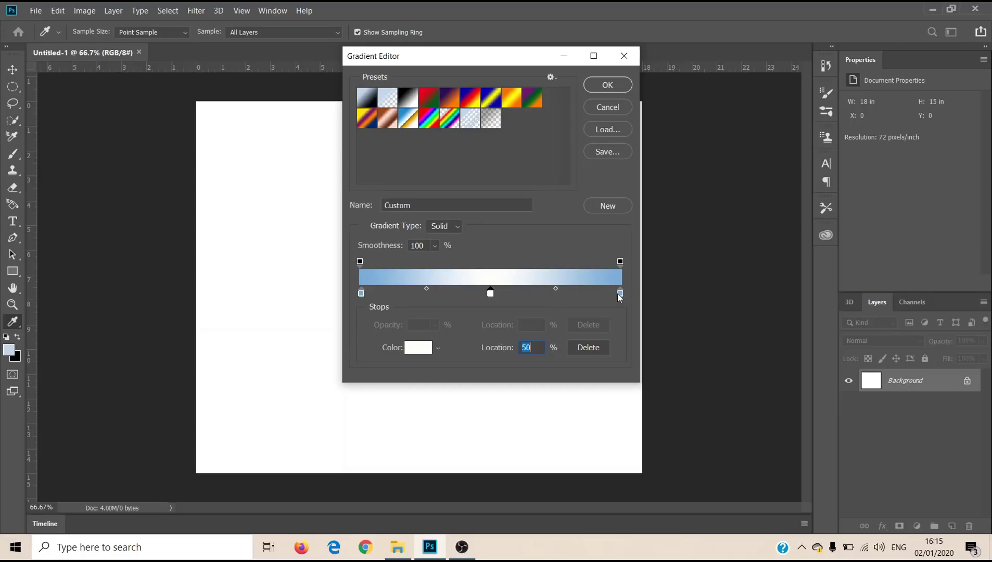
Move the right blue stop to 82% and the left one to 19%, and accept the gradient with the Solid type.
{"action": "left_click_drag", "start_coordinate": [620, 295], "coordinate": [574, 295]}
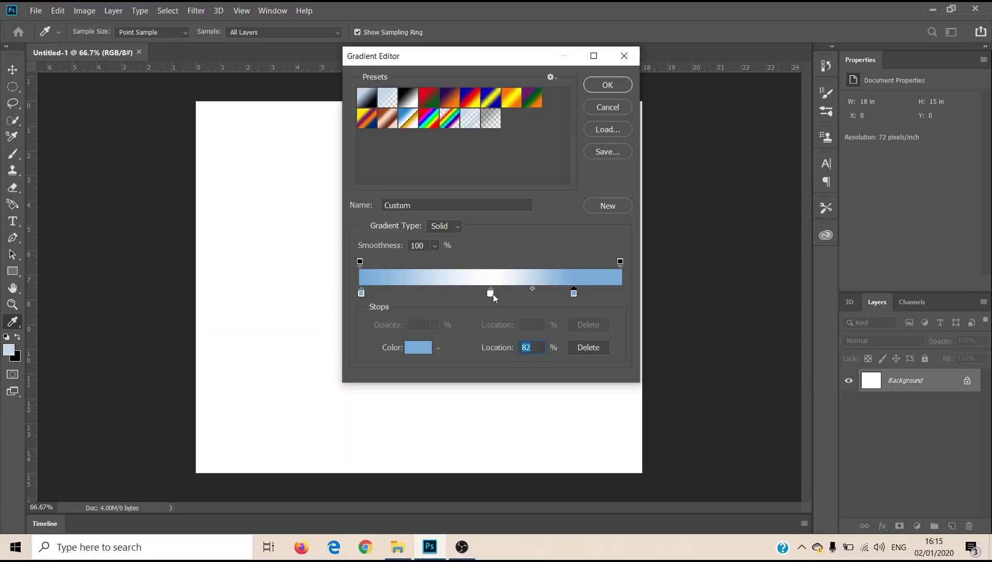
{"action": "left_click_drag", "start_coordinate": [362, 294], "coordinate": [407, 295]}
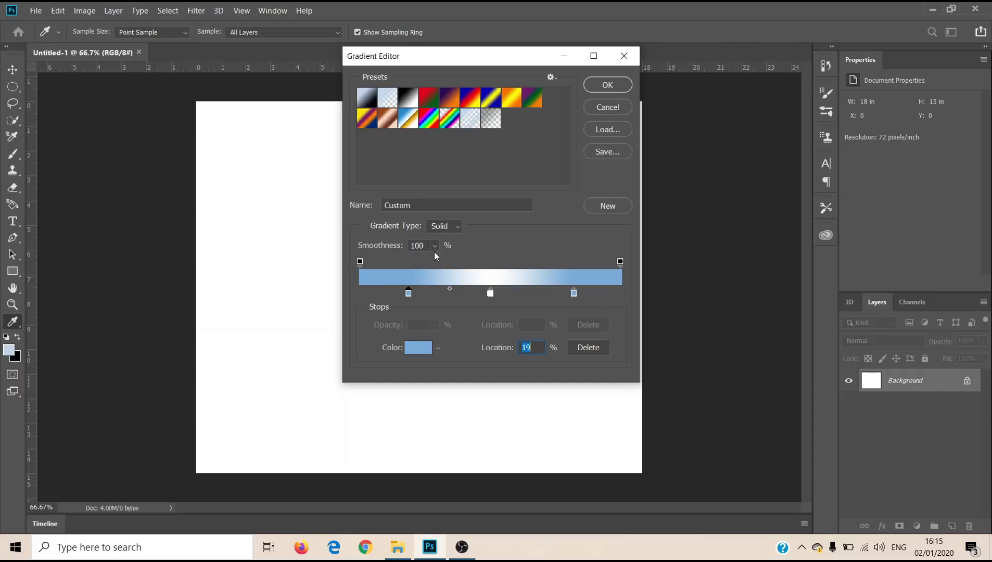
{"action": "left_click", "coordinate": [454, 229]}
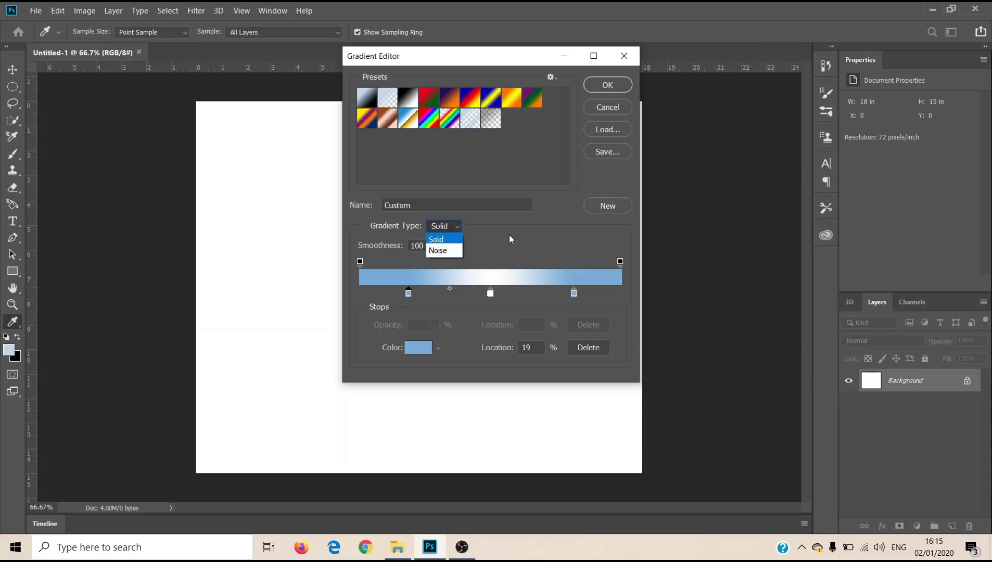
{"action": "left_click", "coordinate": [440, 236]}
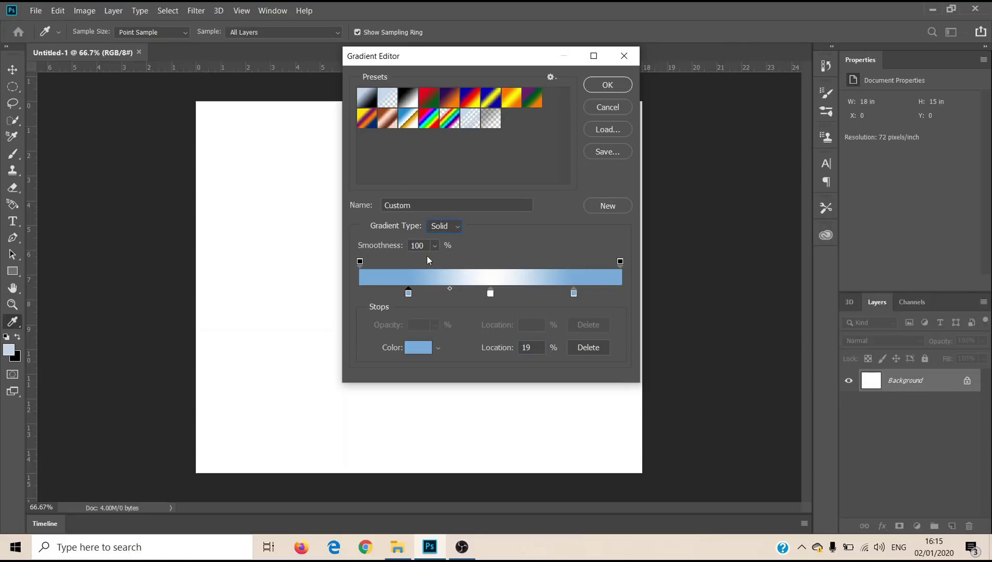
{"action": "left_click", "coordinate": [460, 230]}
{"action": "left_click", "coordinate": [509, 211]}
{"action": "left_click", "coordinate": [607, 85]}
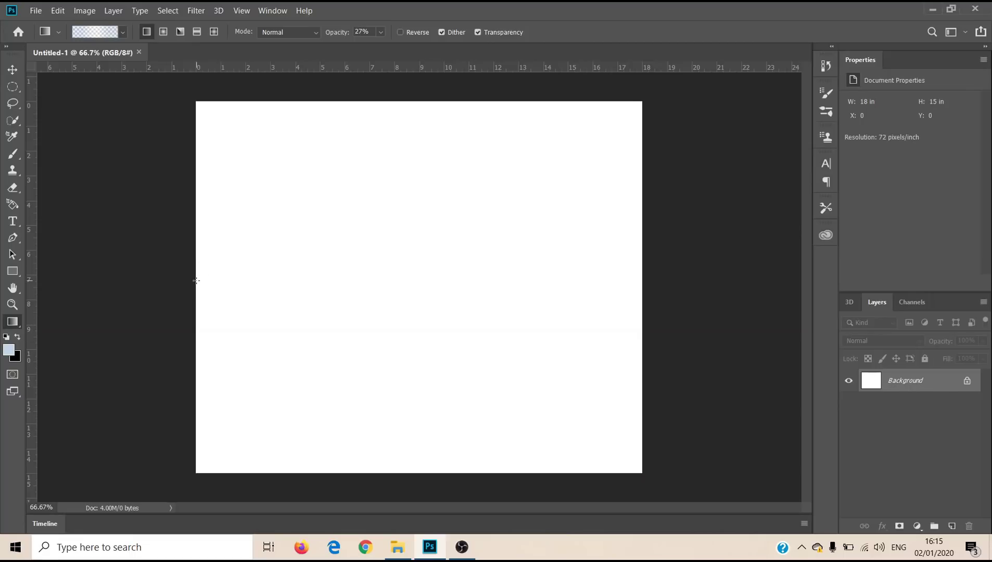
Fill the Background layer with the linear blue-white-blue gradient, drawn horizontally across to the canvas's right edge.
{"action": "left_click_drag", "start_coordinate": [197, 281], "coordinate": [210, 283]}
{"action": "left_click_drag", "start_coordinate": [322, 269], "coordinate": [639, 273]}
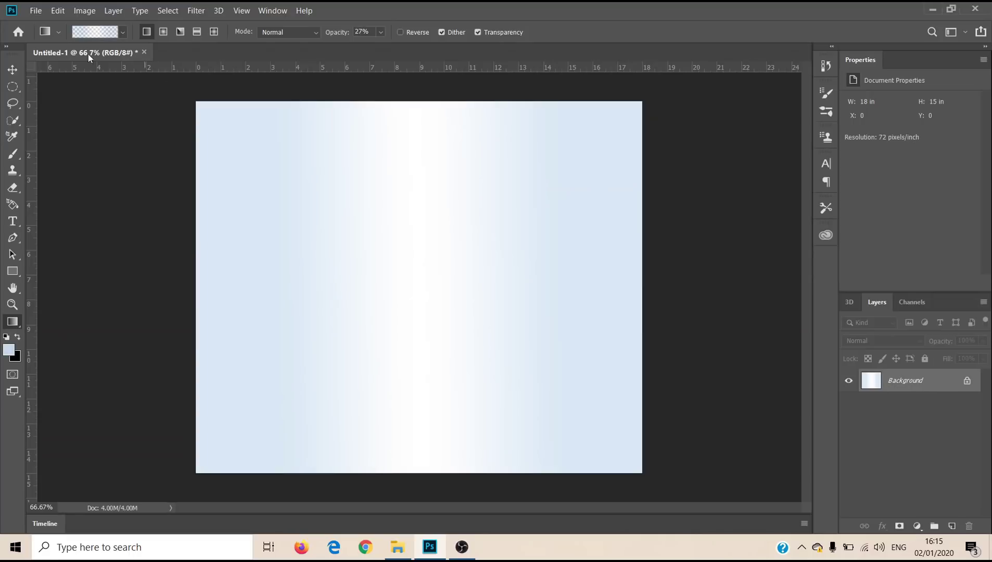
{"action": "left_click", "coordinate": [95, 32]}
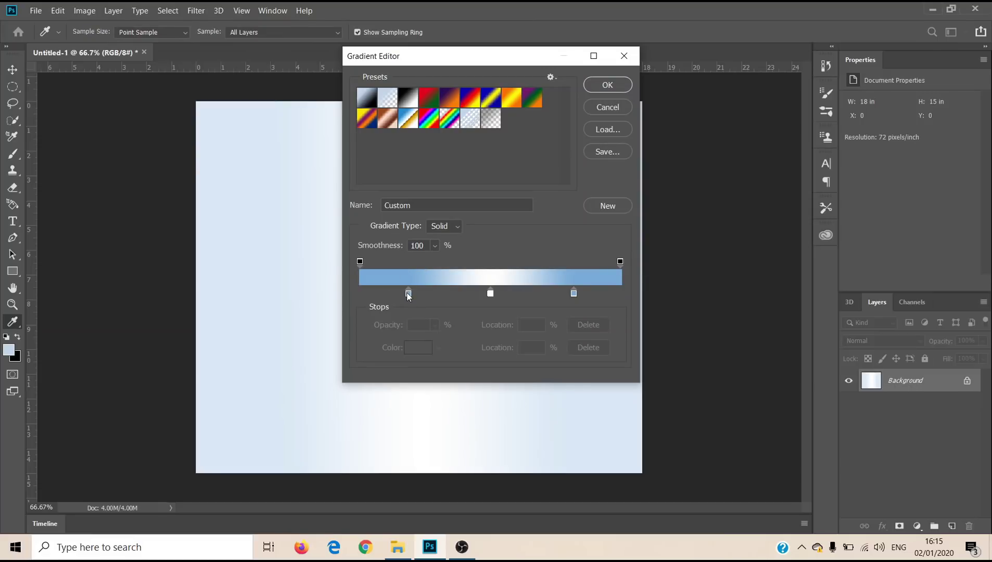
{"action": "left_click", "coordinate": [409, 294]}
{"action": "double_click", "coordinate": [408, 294]}
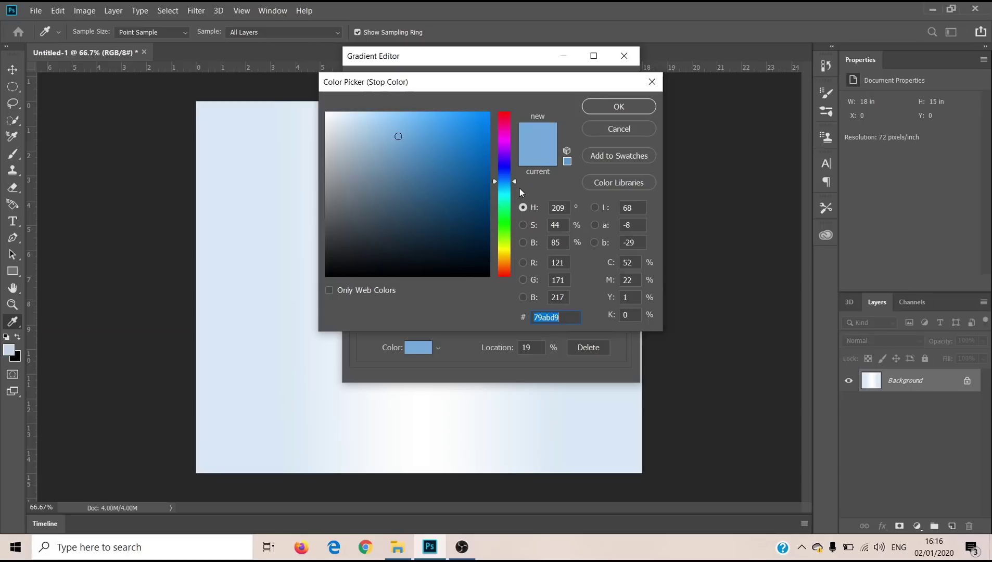
{"action": "left_click_drag", "start_coordinate": [516, 182], "coordinate": [515, 181]}
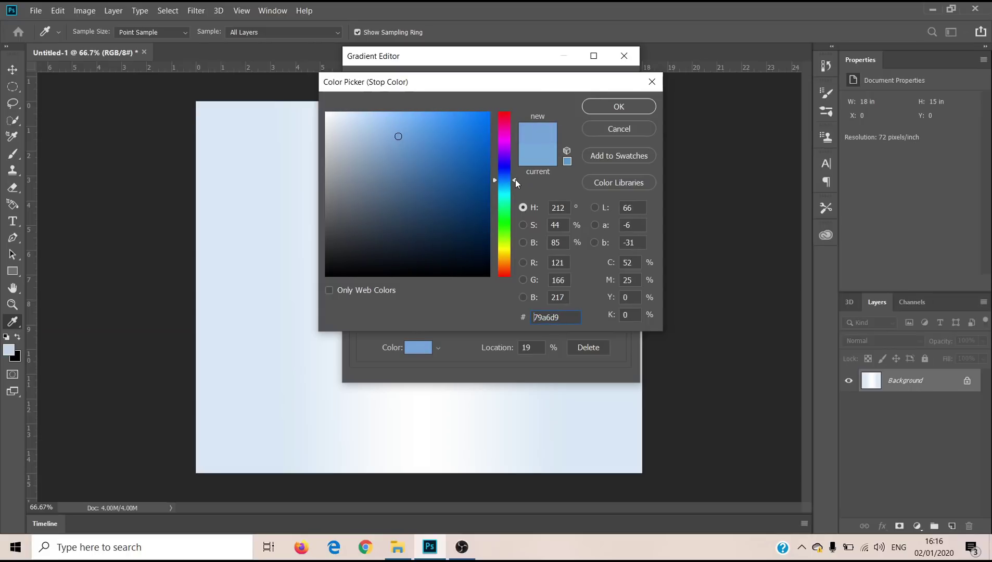
{"action": "left_click", "coordinate": [640, 134]}
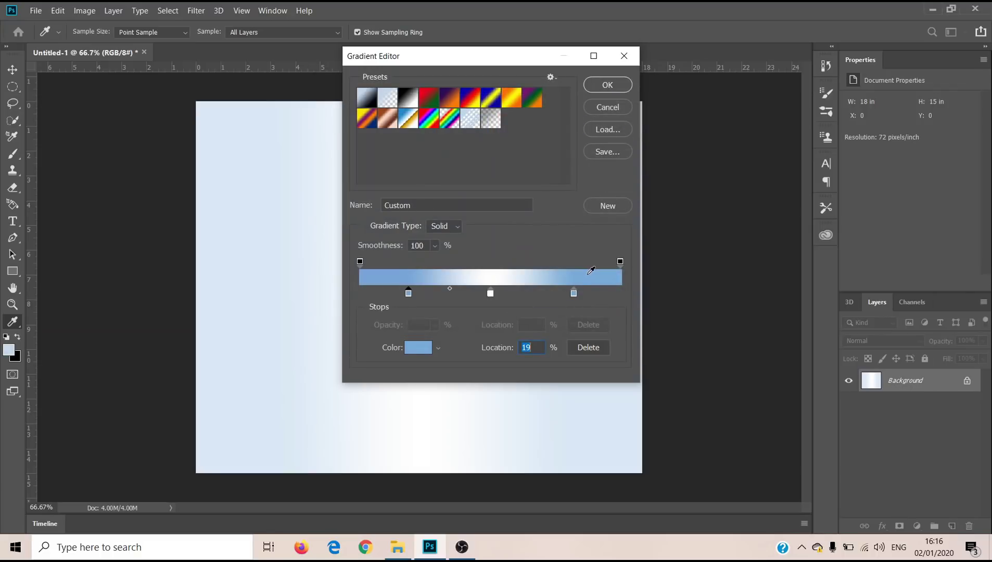
{"action": "left_click", "coordinate": [623, 58]}
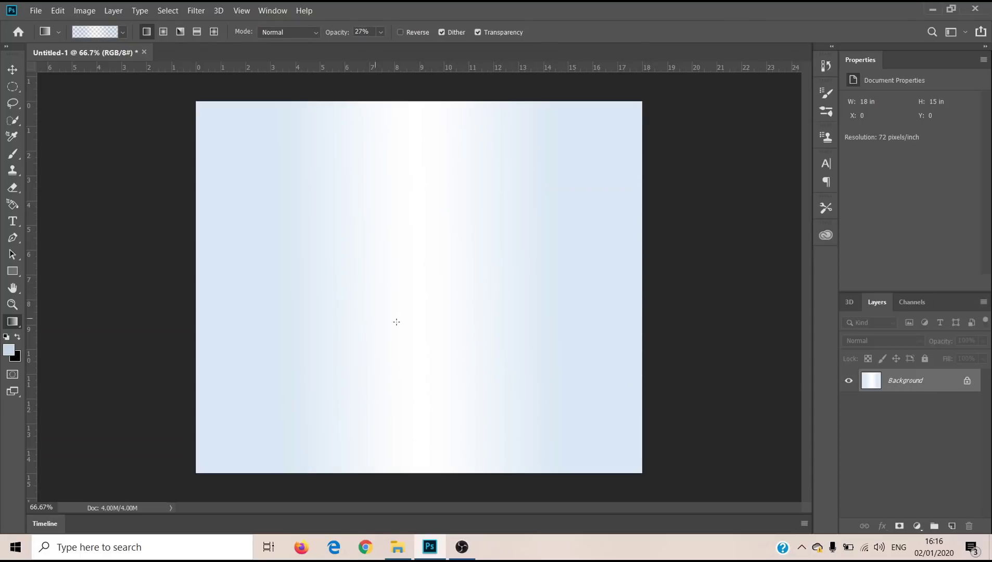
Shift the foreground color's hue to 215°, giving the light blue c2d3eb.
{"action": "left_click", "coordinate": [9, 353]}
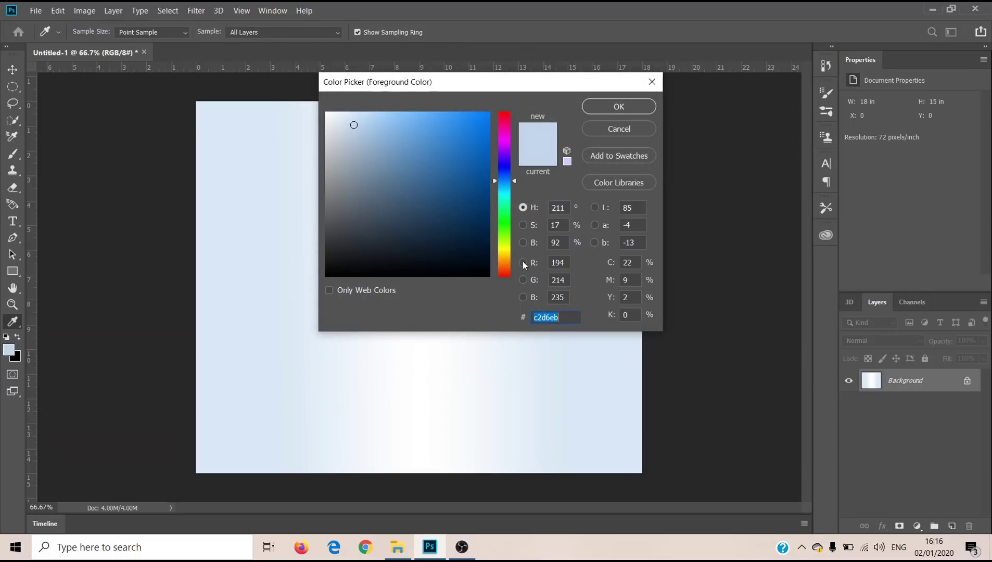
{"action": "left_click_drag", "start_coordinate": [513, 180], "coordinate": [515, 178]}
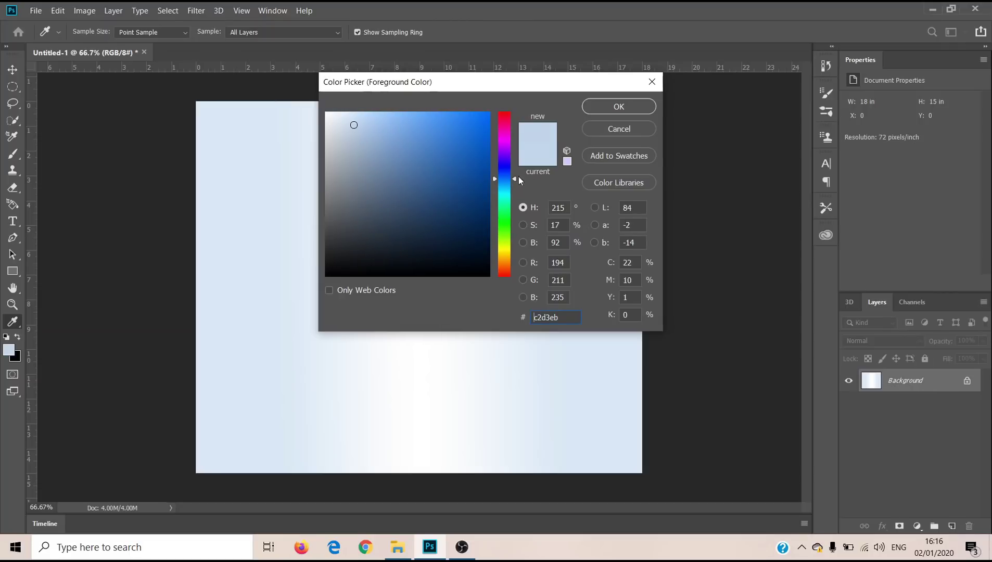
{"action": "left_click", "coordinate": [607, 111]}
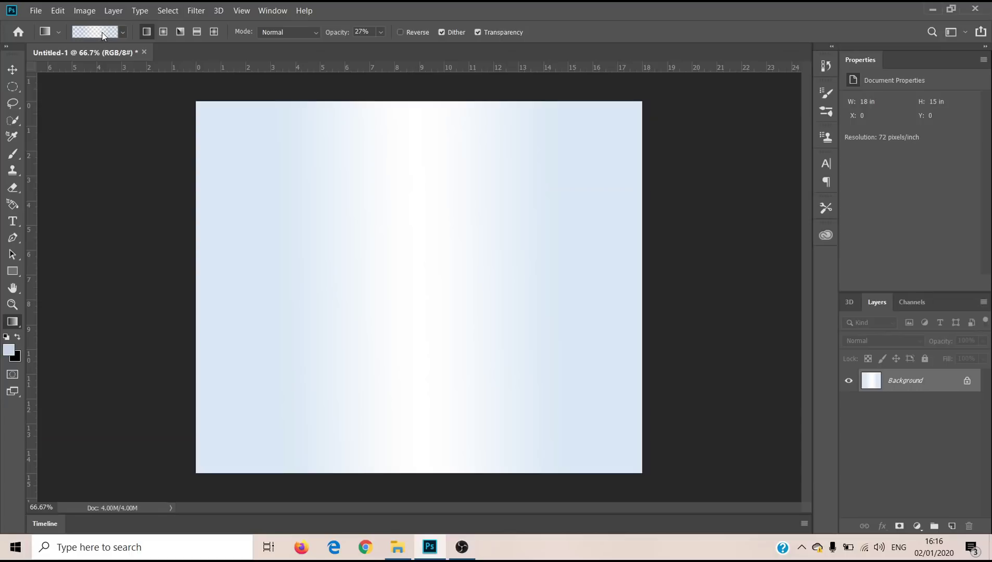
Shift the hues of the custom gradient's right and left blue stops slightly toward violet, leaving the white middle stop alone.
{"action": "left_click", "coordinate": [103, 33]}
{"action": "left_click_drag", "start_coordinate": [619, 295], "coordinate": [574, 293]}
{"action": "double_click", "coordinate": [574, 293]}
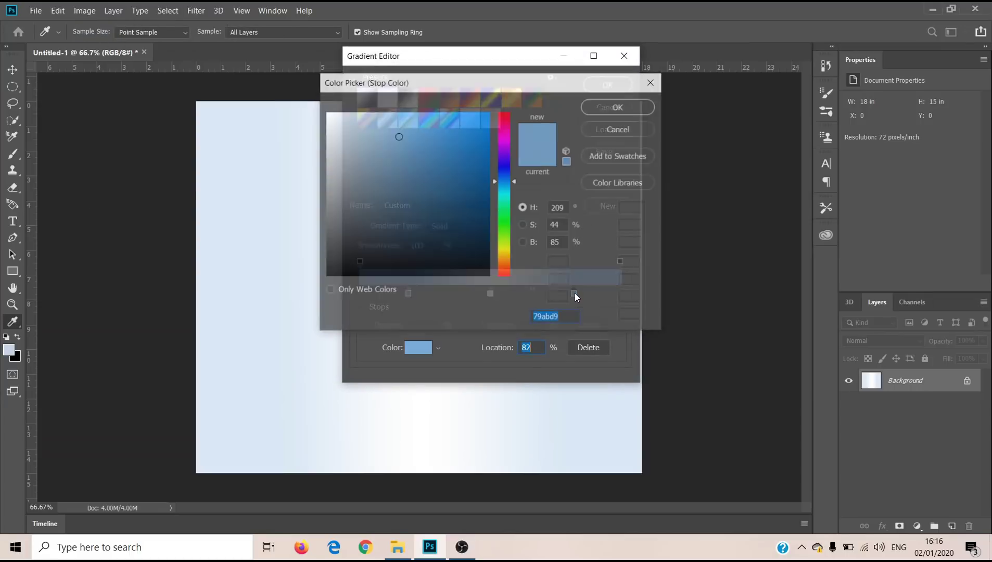
{"action": "left_click_drag", "start_coordinate": [514, 183], "coordinate": [515, 177]}
{"action": "left_click", "coordinate": [610, 107]}
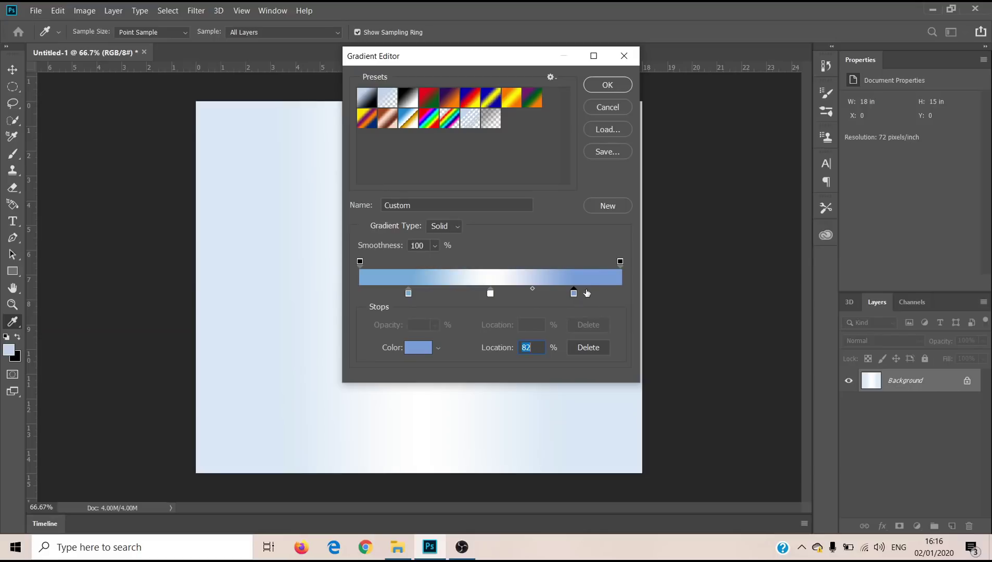
{"action": "double_click", "coordinate": [409, 293]}
{"action": "left_click_drag", "start_coordinate": [515, 181], "coordinate": [518, 173]}
{"action": "left_click", "coordinate": [630, 111]}
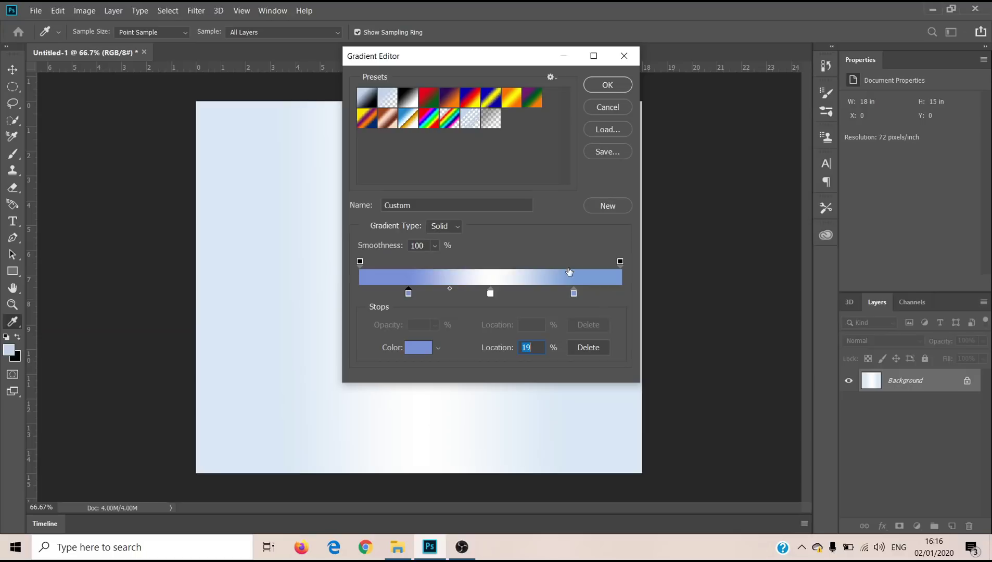
Accept the edited gradient and draw it horizontally across the Background layer to the canvas's right edge.
{"action": "left_click", "coordinate": [610, 86]}
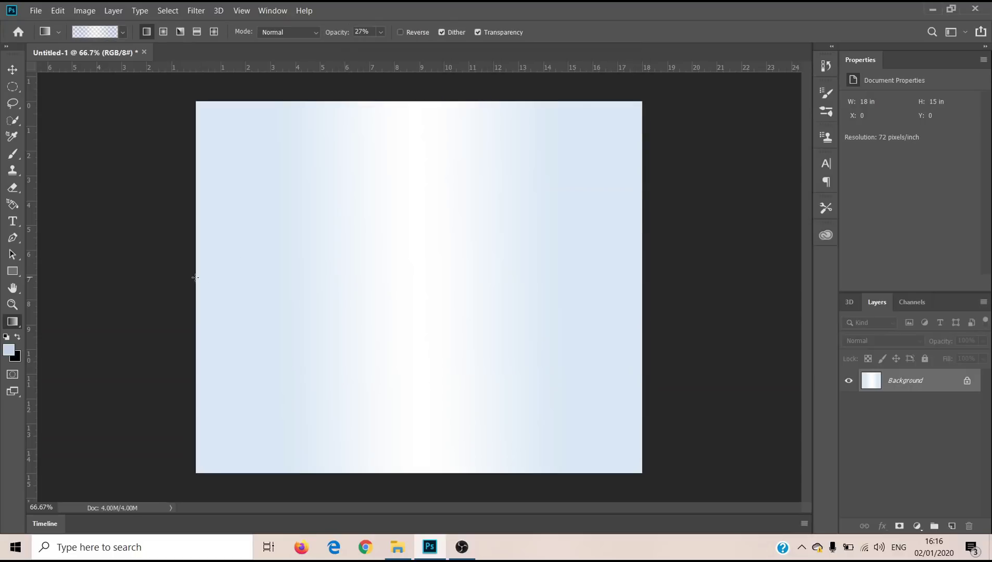
{"action": "left_click_drag", "start_coordinate": [283, 265], "coordinate": [644, 270]}
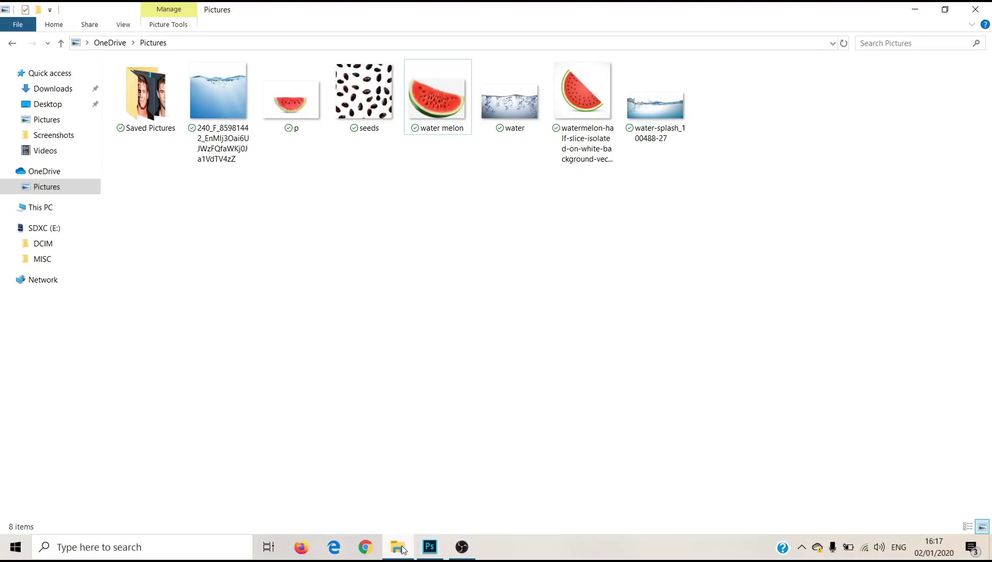
Place the watermelon half-slice image from the Pictures folder into the document at its default size.
{"action": "left_click", "coordinate": [398, 547]}
{"action": "left_click_drag", "start_coordinate": [572, 105], "coordinate": [399, 299]}
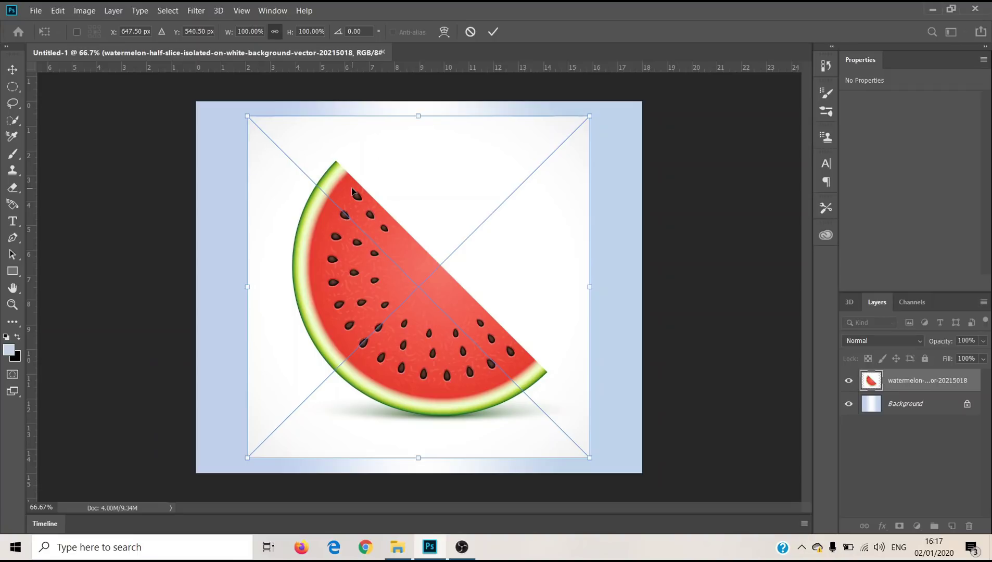
{"action": "key", "text": "Return"}
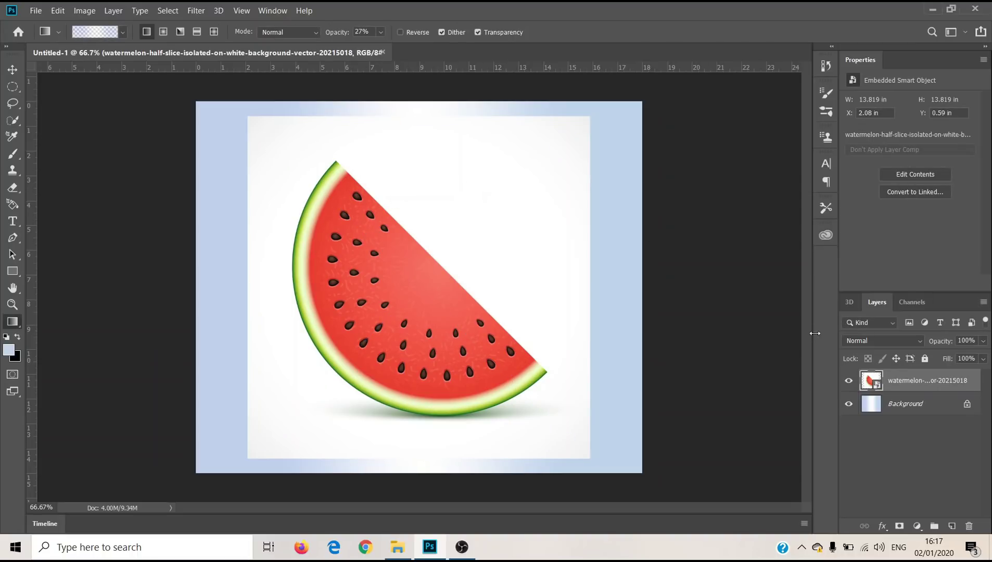
{"action": "left_click", "coordinate": [599, 236]}
{"action": "left_click", "coordinate": [512, 216]}
{"action": "left_click", "coordinate": [12, 70]}
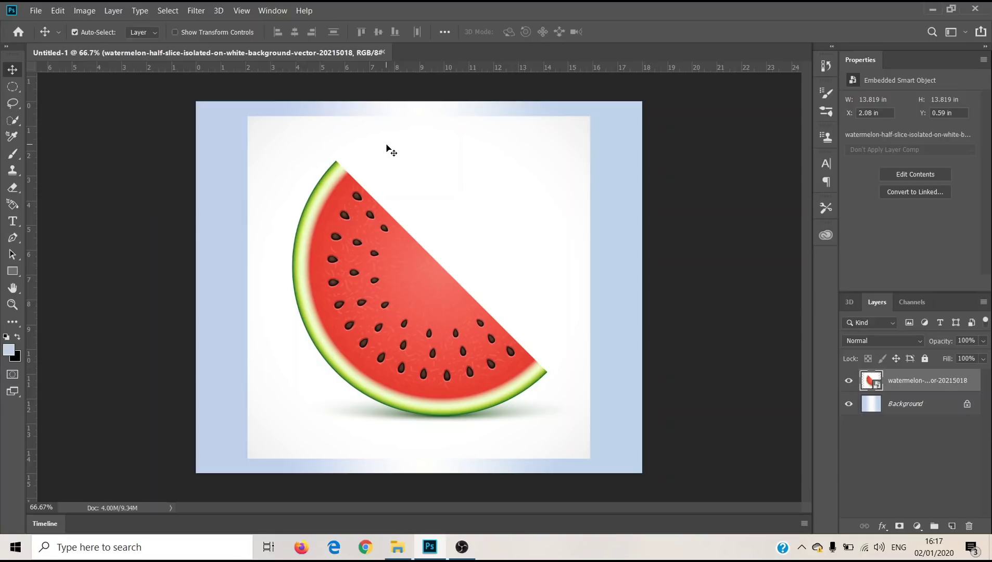
Rasterize the watermelon layer, erase the white background around the slice with the Magic Eraser Tool, and clear the selection.
{"action": "left_click", "coordinate": [13, 189]}
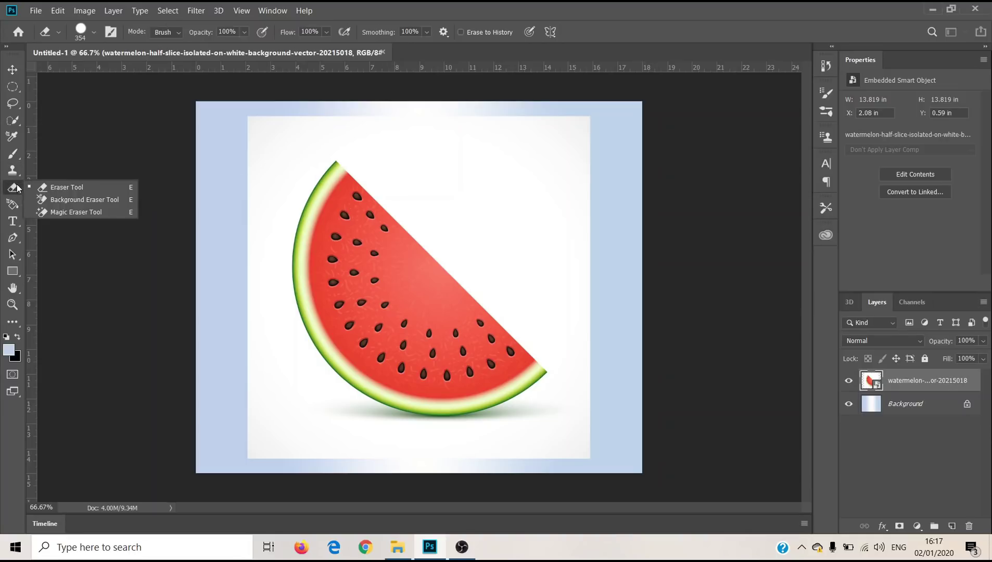
{"action": "left_click", "coordinate": [50, 212]}
{"action": "key", "text": "ctrl+a"}
{"action": "left_click", "coordinate": [459, 185]}
{"action": "left_click", "coordinate": [501, 224]}
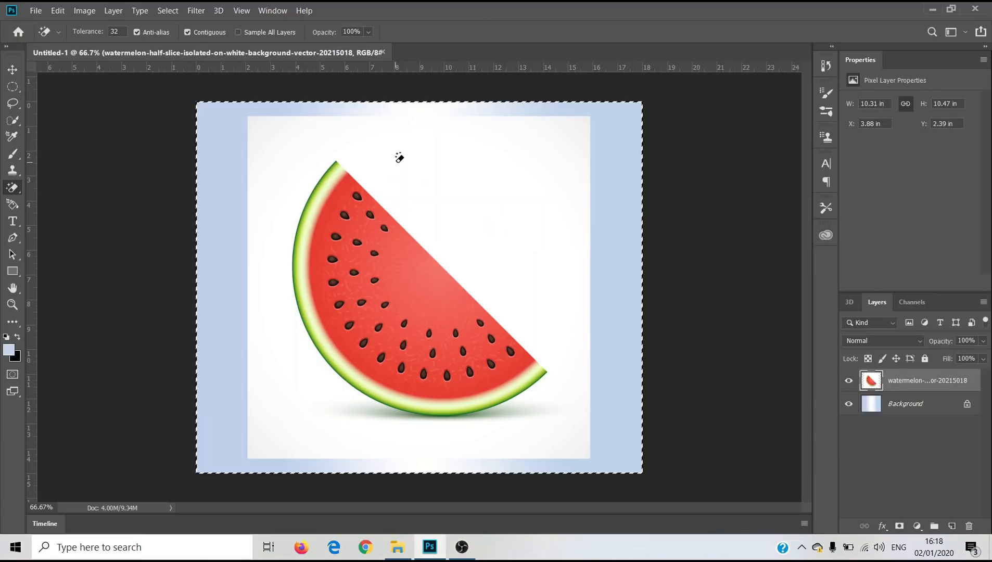
{"action": "left_click", "coordinate": [399, 158]}
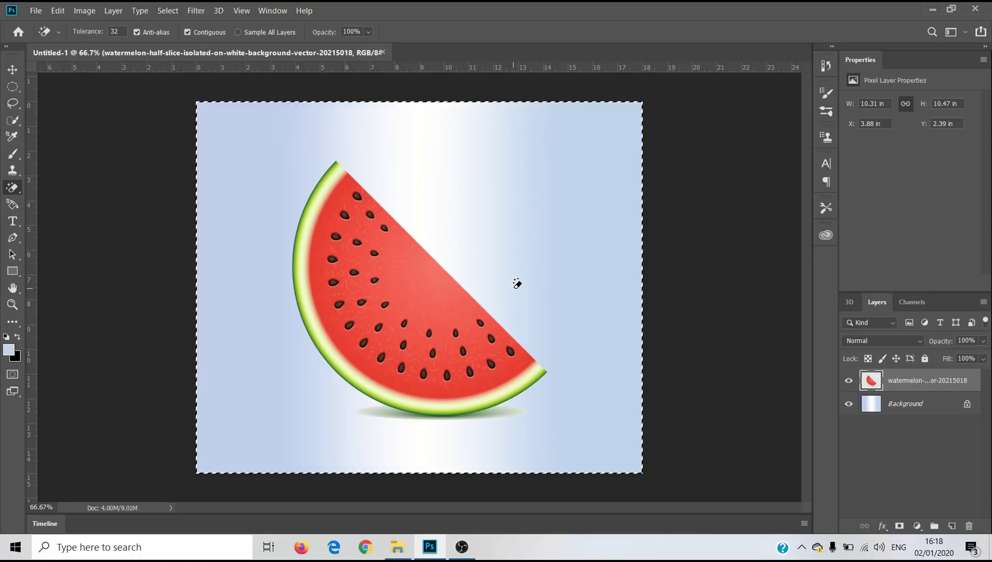
{"action": "key", "text": "l"}
{"action": "key", "text": "ctrl+d"}
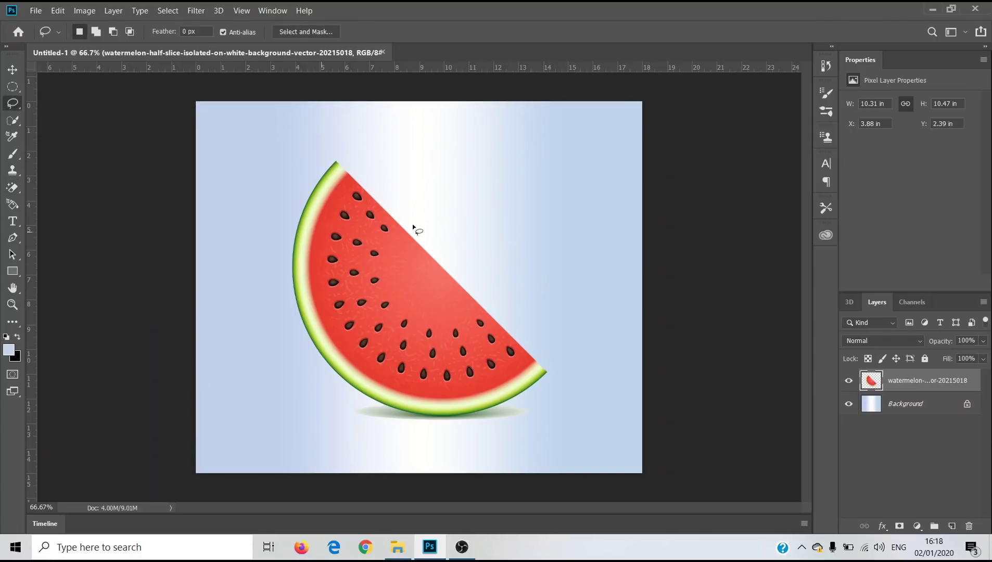
Rotate the watermelon slice by about -42.74° so its straight cut edge faces upward.
{"action": "key", "text": "ctrl+t"}
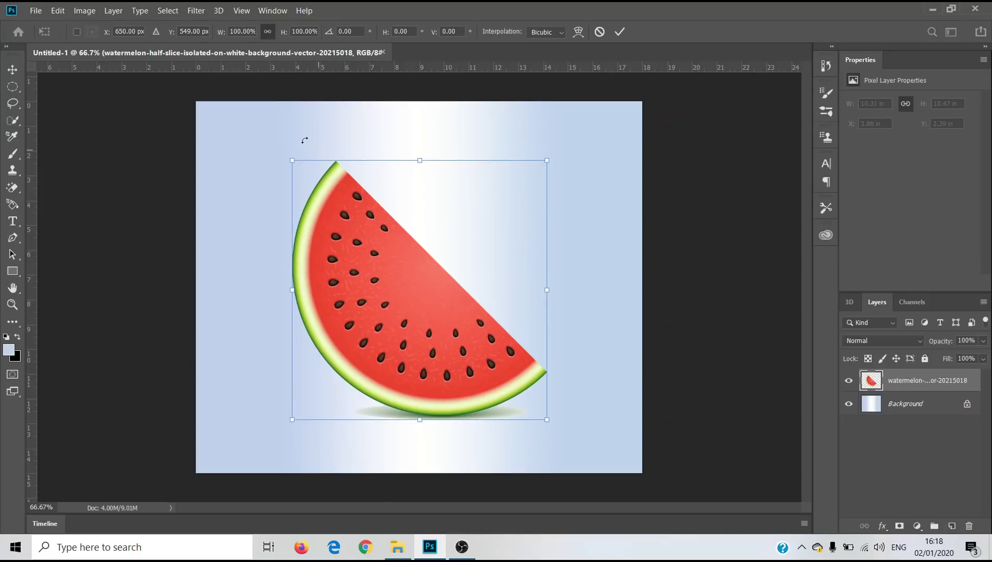
{"action": "left_click_drag", "start_coordinate": [287, 135], "coordinate": [238, 267]}
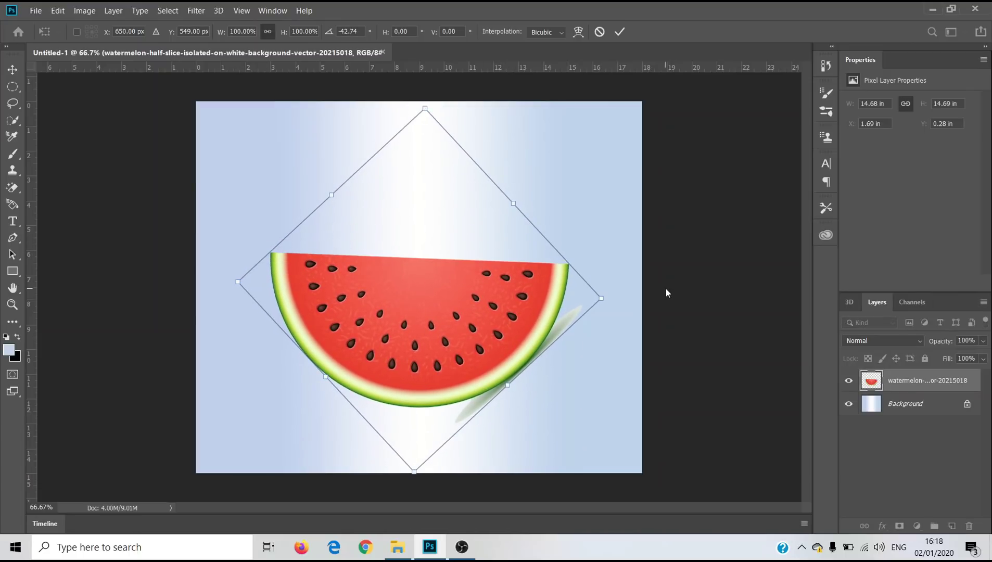
{"action": "key", "text": "Return"}
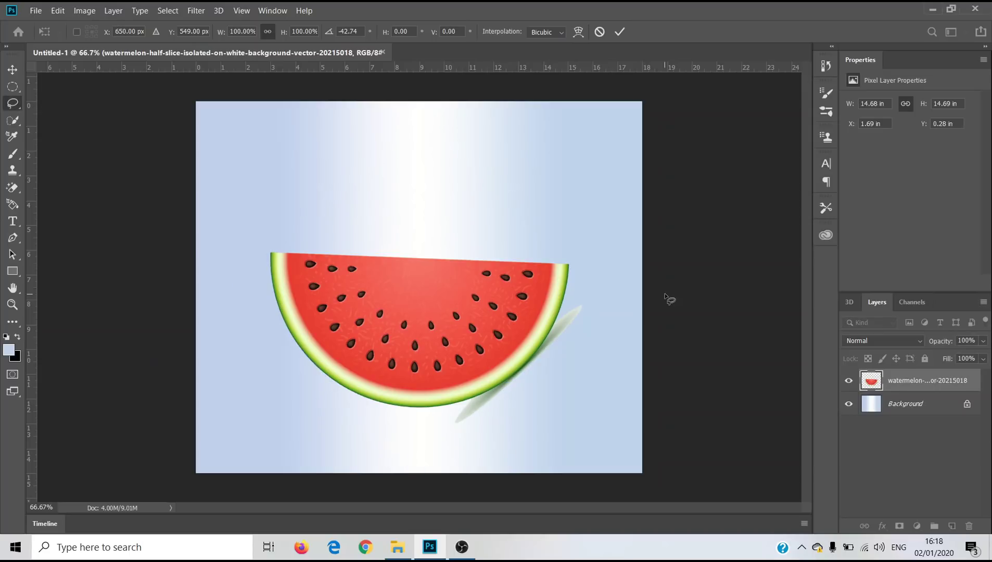
Try to select the watermelon's red flesh with the Quick Selection Tool, subtracting the rind from the selection.
{"action": "key", "text": "l"}
{"action": "key", "text": "z"}
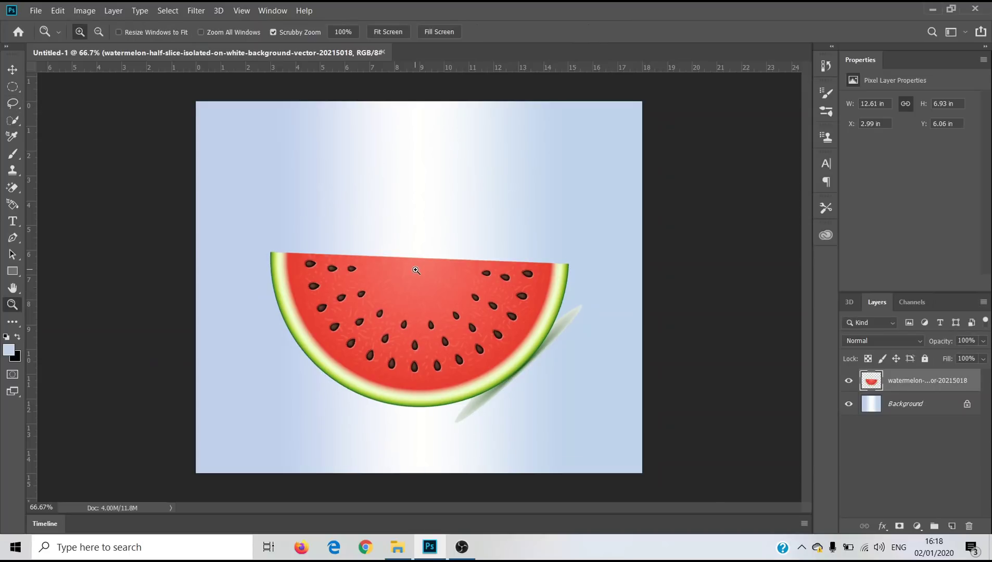
{"action": "left_click", "coordinate": [414, 268]}
{"action": "scroll", "coordinate": [495, 242], "scroll_direction": "down", "scroll_amount": 2}
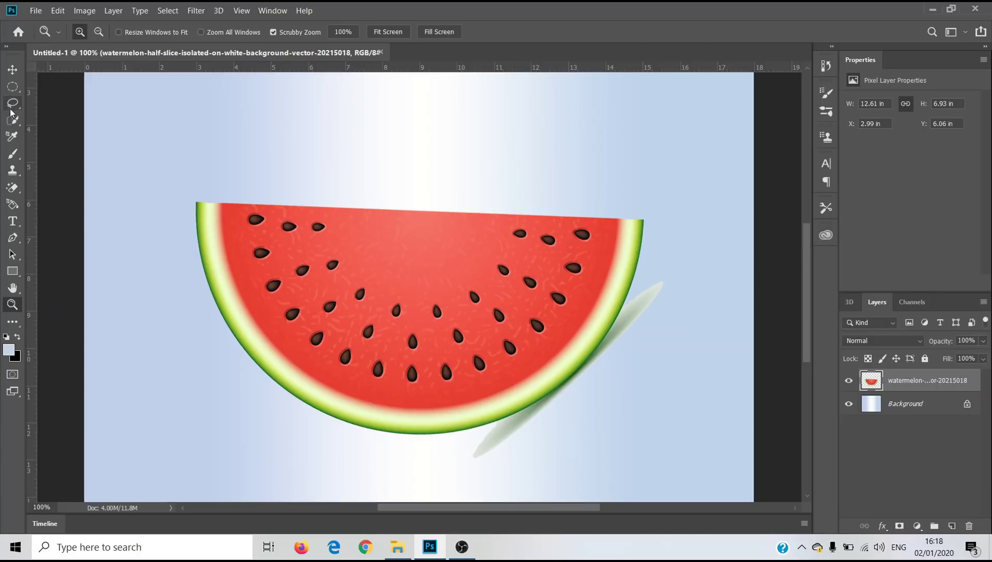
{"action": "left_click", "coordinate": [19, 124]}
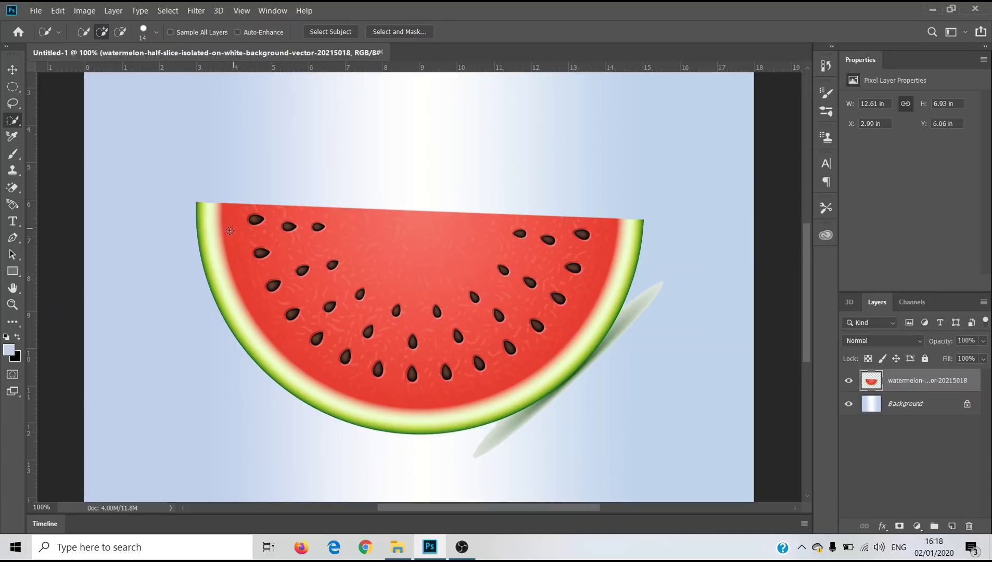
{"action": "mouse_move", "coordinate": [207, 209]}
{"action": "left_mouse_down"}
{"action": "mouse_move", "coordinate": [218, 261]}
{"action": "mouse_move", "coordinate": [309, 397]}
{"action": "mouse_move", "coordinate": [393, 418]}
{"action": "mouse_move", "coordinate": [482, 417]}
{"action": "mouse_move", "coordinate": [538, 389]}
{"action": "mouse_move", "coordinate": [599, 322]}
{"action": "mouse_move", "coordinate": [632, 264]}
{"action": "mouse_move", "coordinate": [430, 247]}
{"action": "mouse_move", "coordinate": [374, 264]}
{"action": "left_mouse_up"}
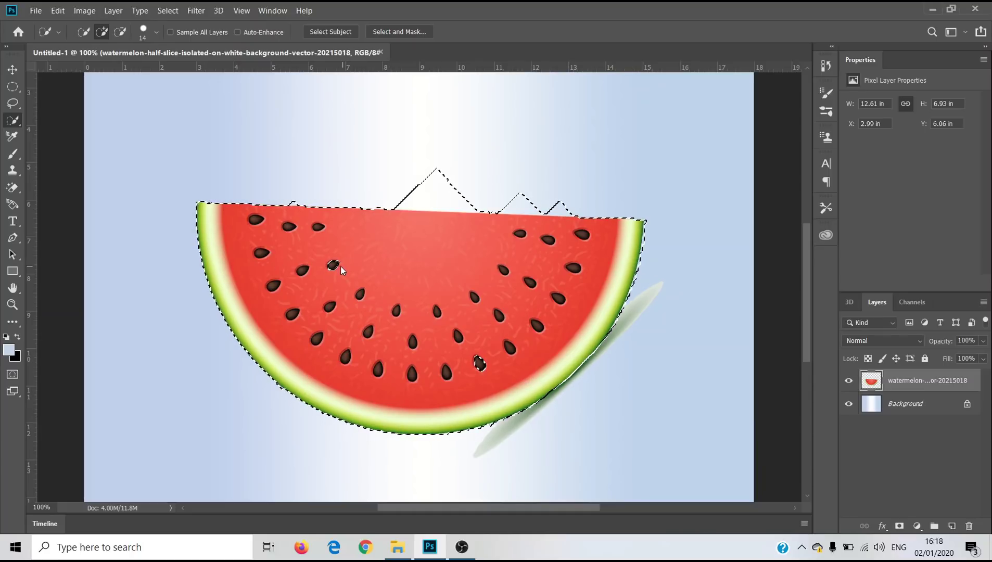
{"action": "left_click", "coordinate": [119, 31]}
{"action": "left_click", "coordinate": [221, 231]}
{"action": "mouse_move", "coordinate": [206, 195]}
{"action": "left_mouse_down"}
{"action": "mouse_move", "coordinate": [229, 316]}
{"action": "mouse_move", "coordinate": [361, 415]}
{"action": "mouse_move", "coordinate": [454, 419]}
{"action": "mouse_move", "coordinate": [509, 397]}
{"action": "mouse_move", "coordinate": [581, 328]}
{"action": "mouse_move", "coordinate": [630, 225]}
{"action": "mouse_move", "coordinate": [572, 367]}
{"action": "mouse_move", "coordinate": [549, 387]}
{"action": "mouse_move", "coordinate": [623, 256]}
{"action": "mouse_move", "coordinate": [624, 294]}
{"action": "mouse_move", "coordinate": [573, 354]}
{"action": "left_mouse_up"}
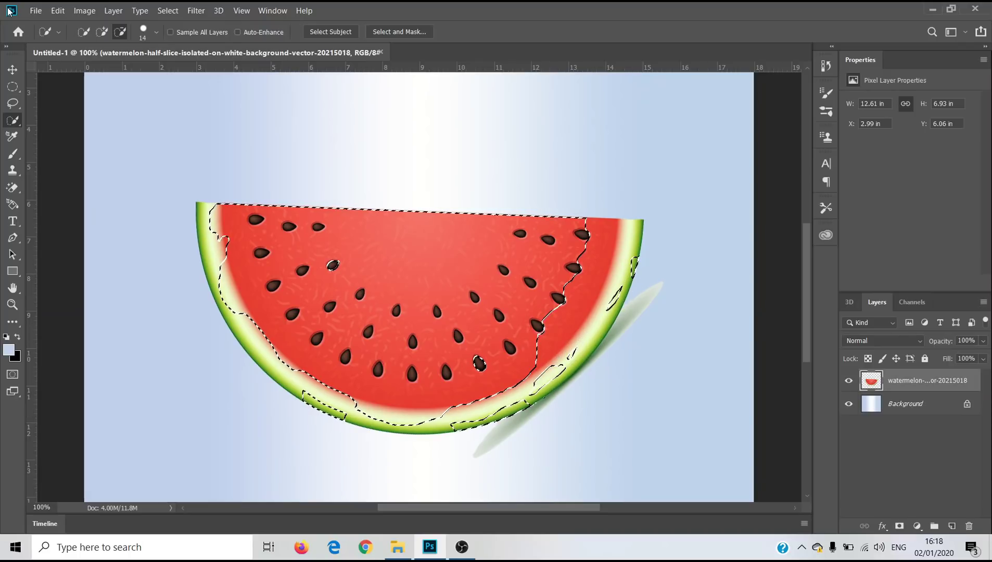
Select the watermelon's red flesh with the Magic Wand Tool at tolerance 32 and delete it.
{"action": "right_click", "coordinate": [18, 129]}
{"action": "left_click", "coordinate": [53, 146]}
{"action": "right_click", "coordinate": [13, 121]}
{"action": "left_click", "coordinate": [63, 132]}
{"action": "left_click", "coordinate": [324, 229]}
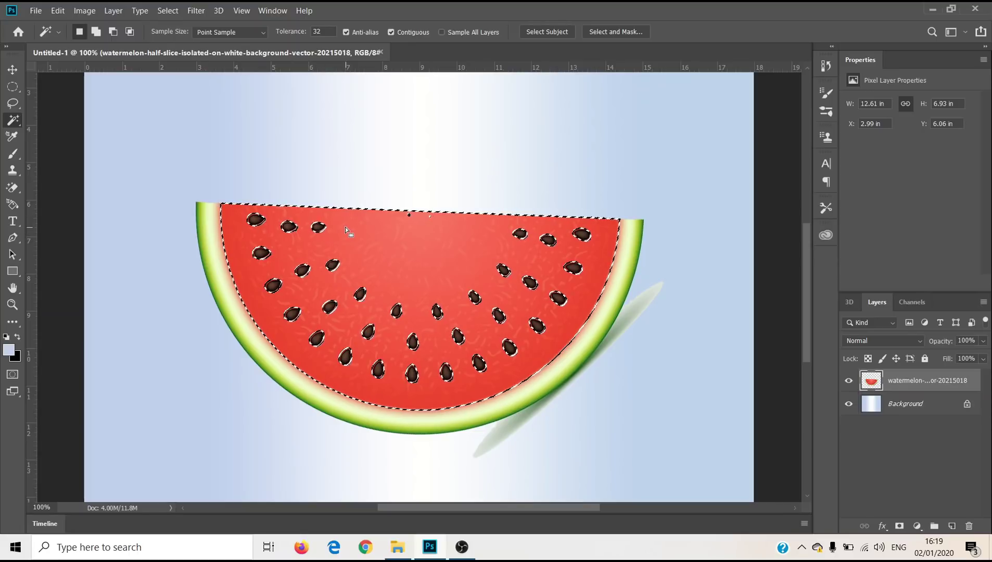
{"action": "key", "text": "Delete"}
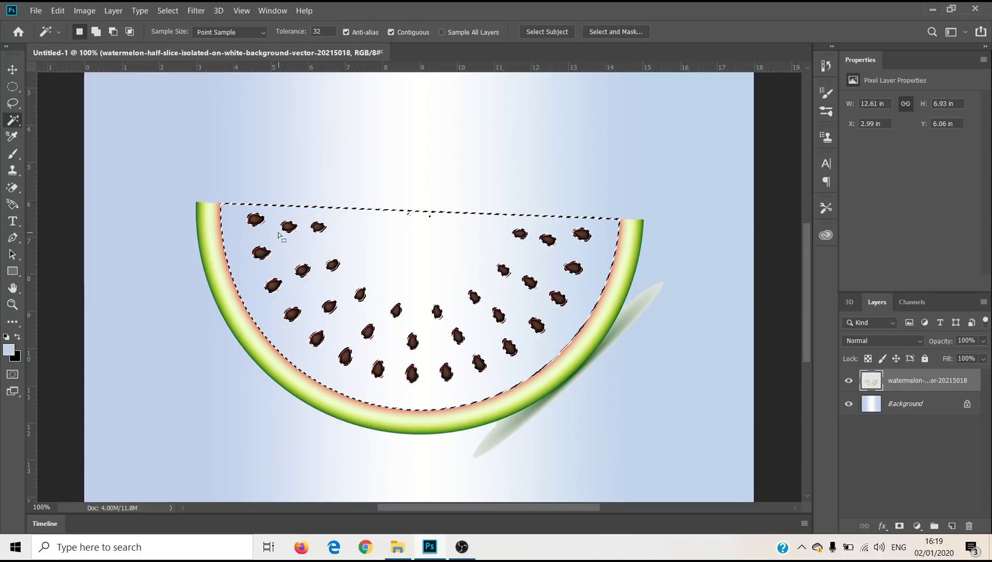
Select the whole canvas and erase the seeds and leftover flesh inside the rind with the Eraser Tool.
{"action": "left_click", "coordinate": [21, 193]}
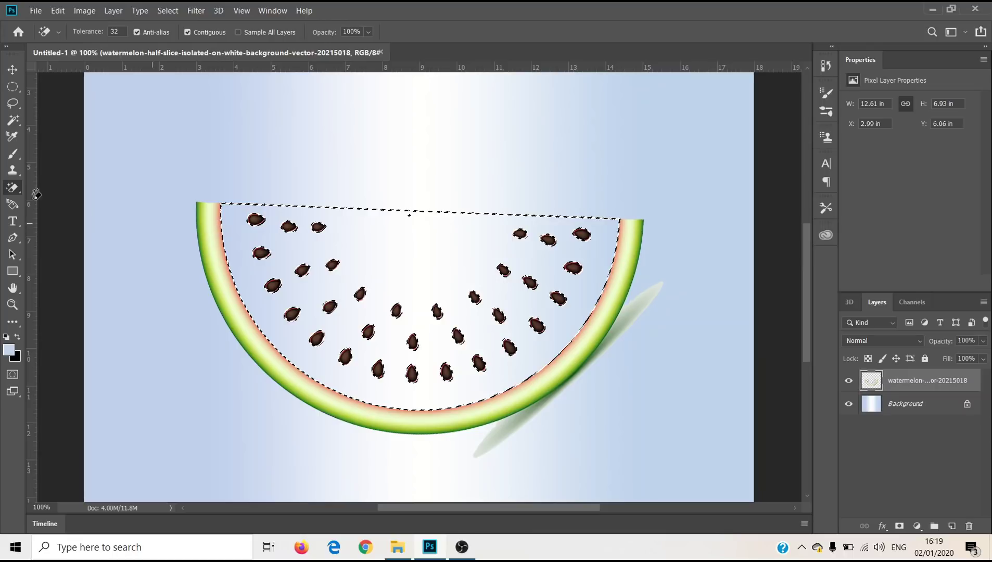
{"action": "right_click", "coordinate": [13, 188]}
{"action": "left_click", "coordinate": [67, 188]}
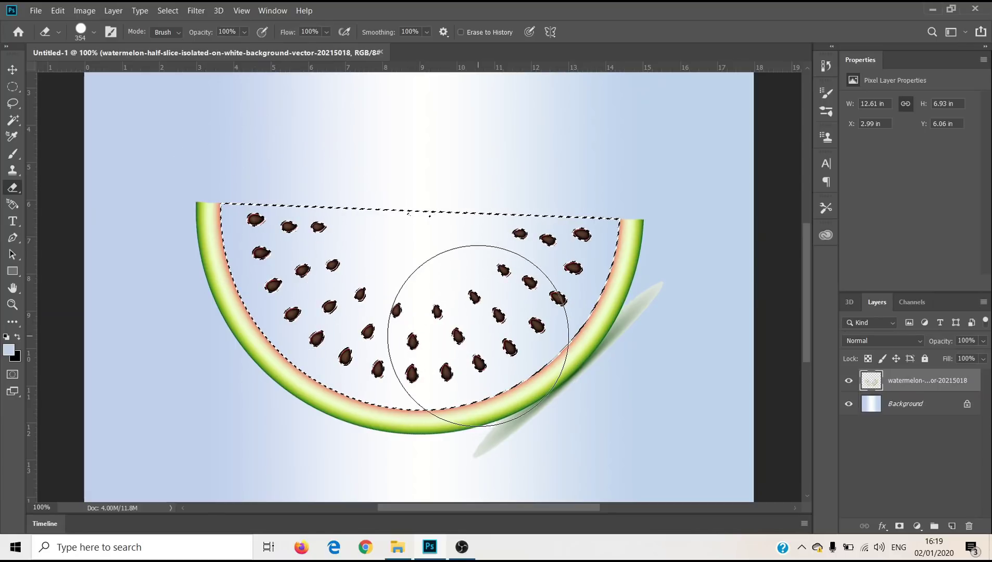
{"action": "key", "text": "ctrl+a"}
{"action": "mouse_move", "coordinate": [389, 298]}
{"action": "left_mouse_down"}
{"action": "mouse_move", "coordinate": [323, 241]}
{"action": "mouse_move", "coordinate": [371, 293]}
{"action": "mouse_move", "coordinate": [434, 310]}
{"action": "mouse_move", "coordinate": [500, 260]}
{"action": "mouse_move", "coordinate": [527, 200]}
{"action": "left_mouse_up"}
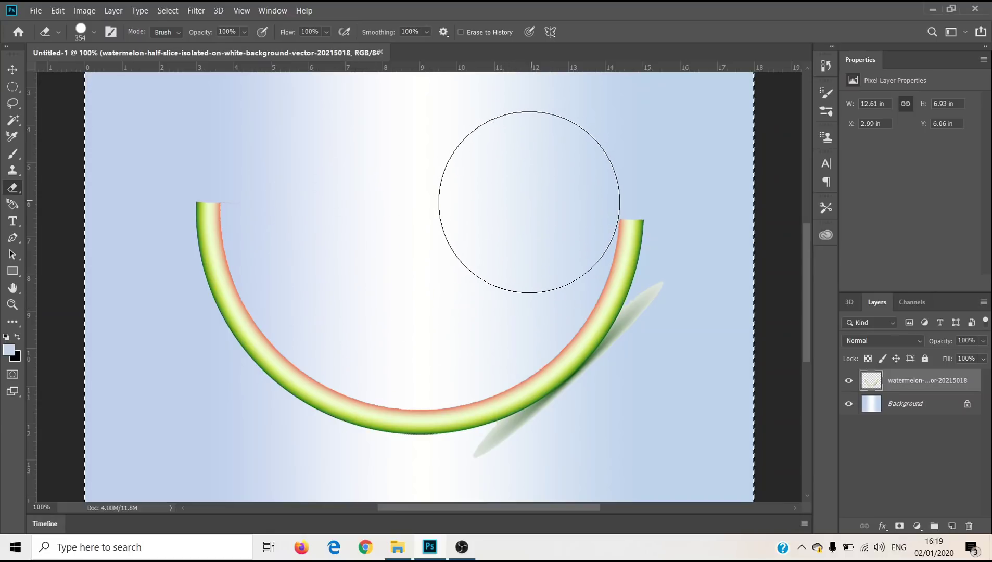
{"action": "left_click", "coordinate": [313, 200]}
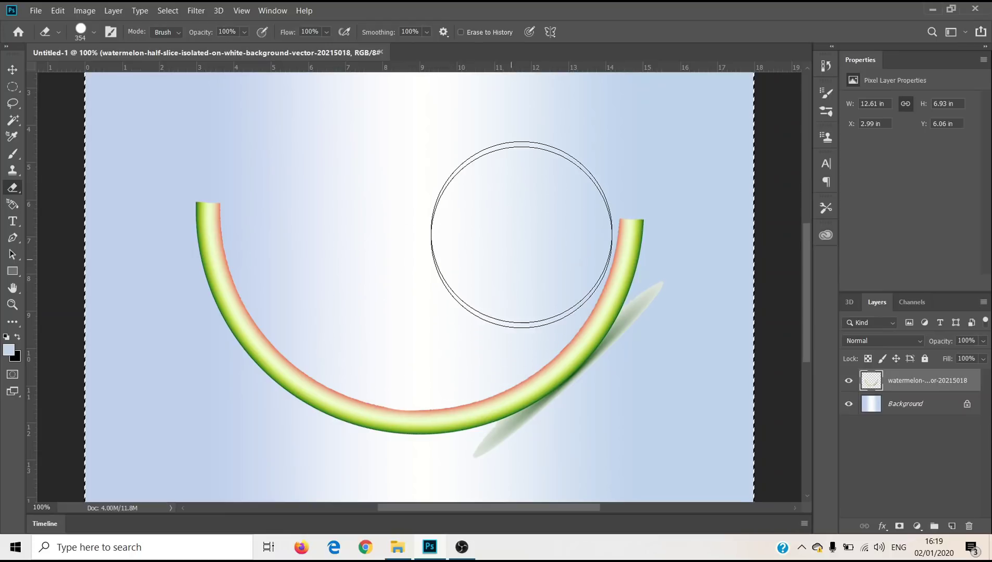
Try to select the red inner edge of the rind with the Magic Wand Tool at tolerance 32.
{"action": "key", "text": "z"}
{"action": "mouse_move", "coordinate": [603, 238]}
{"action": "left_mouse_down"}
{"action": "mouse_move", "coordinate": [635, 266]}
{"action": "mouse_move", "coordinate": [659, 231]}
{"action": "left_mouse_up"}
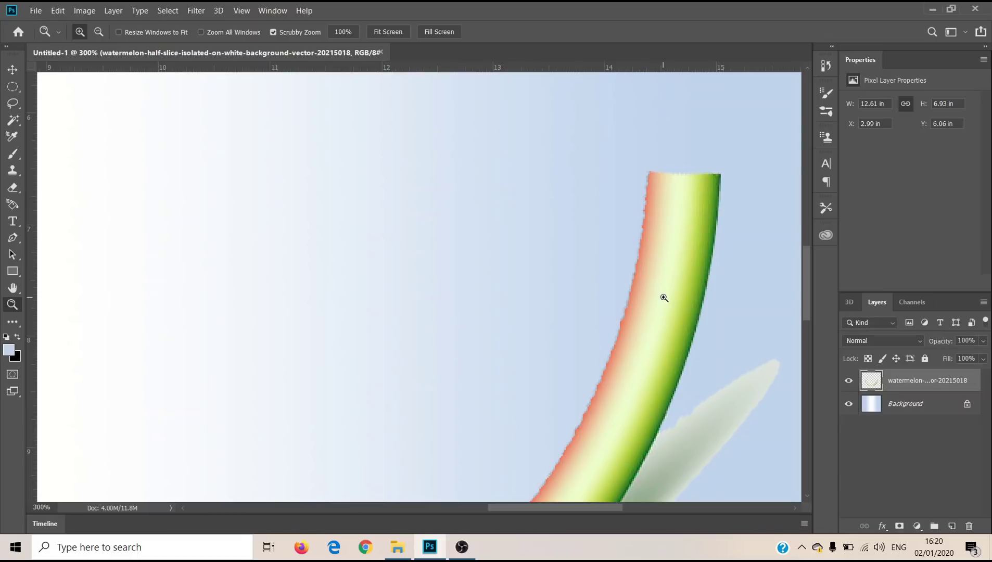
{"action": "left_click_drag", "start_coordinate": [552, 290], "coordinate": [420, 338]}
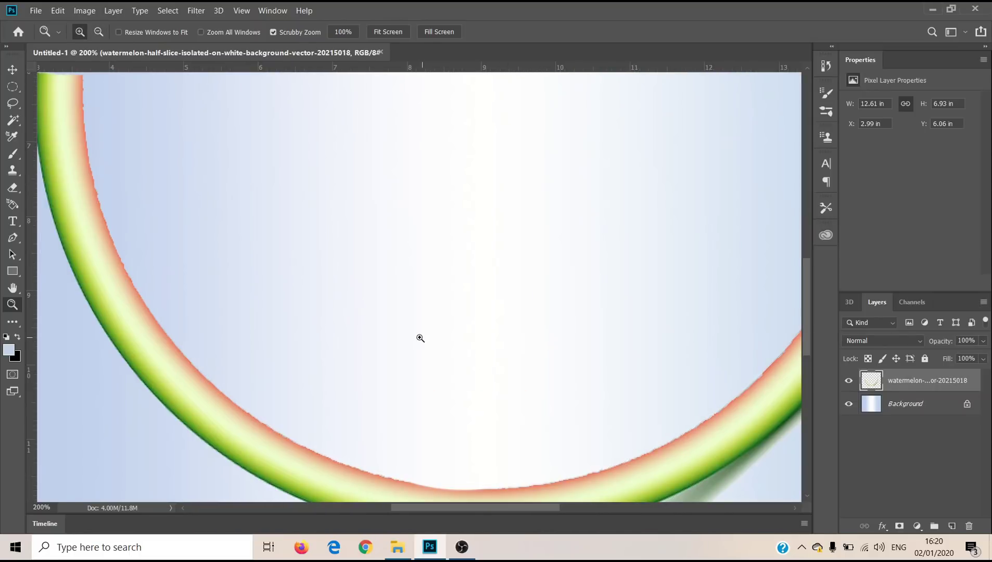
{"action": "left_click", "coordinate": [403, 328], "text": "alt"}
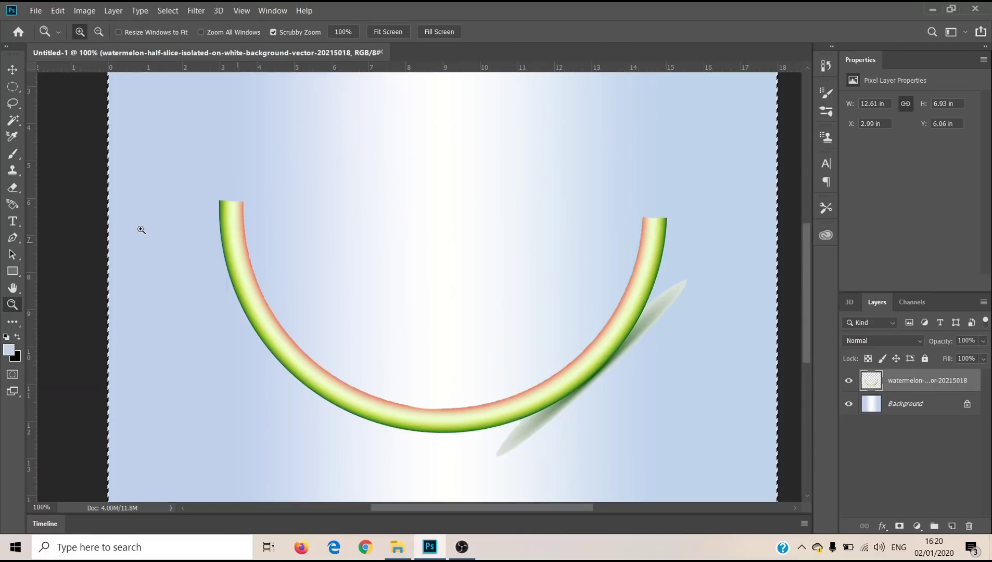
{"action": "left_click", "coordinate": [13, 120]}
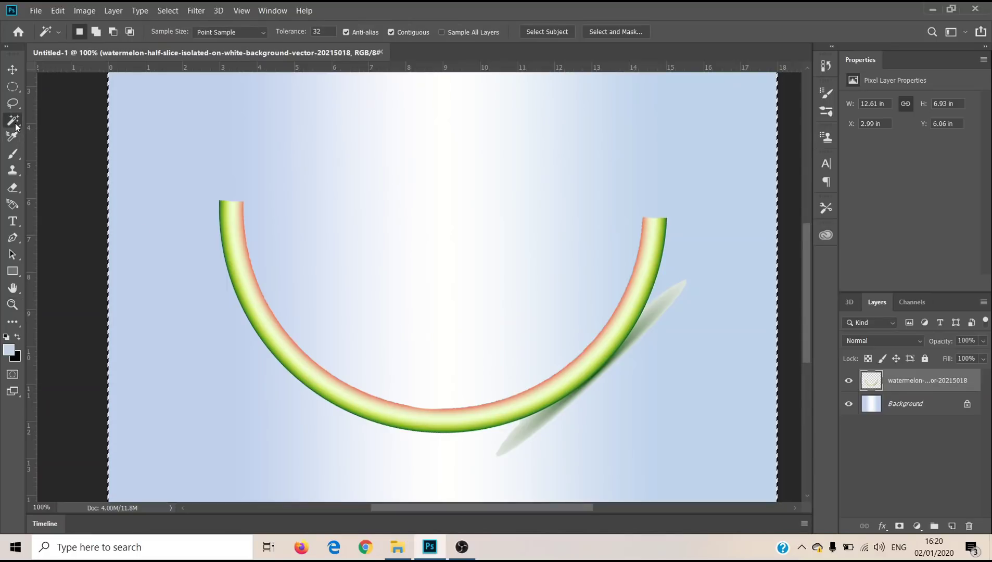
{"action": "right_click", "coordinate": [13, 120]}
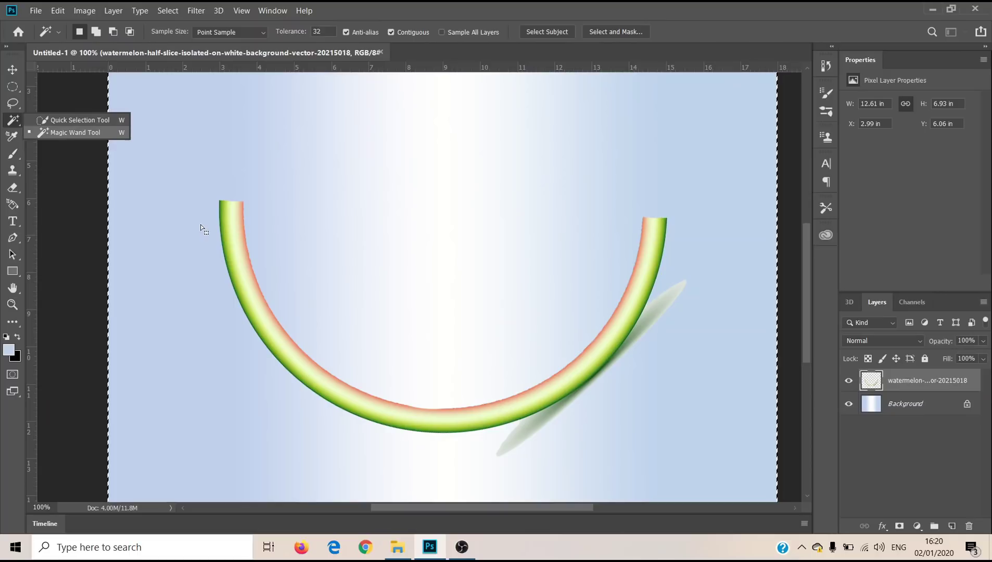
{"action": "left_click", "coordinate": [237, 257]}
{"action": "left_click", "coordinate": [241, 239]}
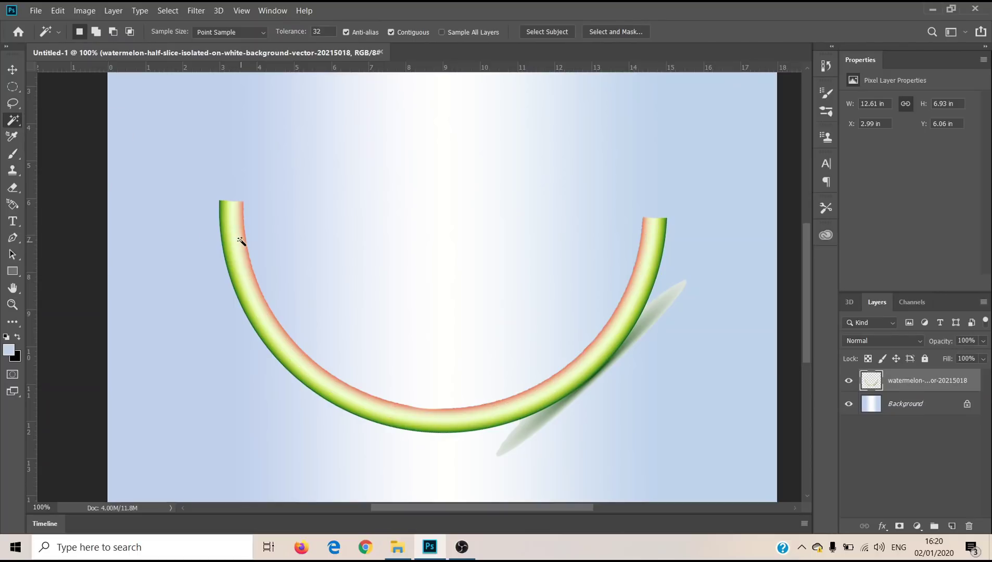
{"action": "left_click", "coordinate": [240, 238]}
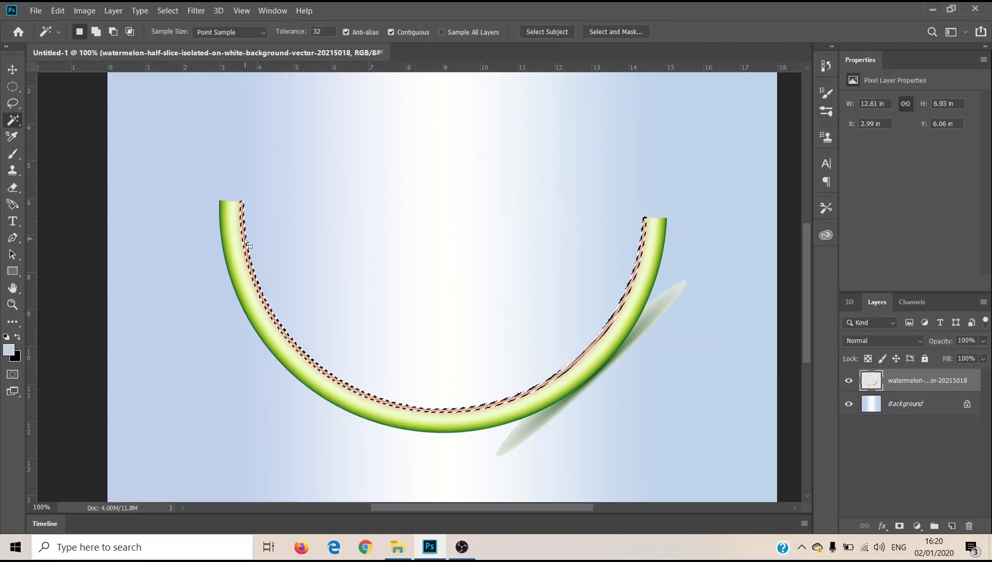
Select the entire rind arc from end to end with the Quick Selection Tool, leaving out its grey shadow.
{"action": "right_click", "coordinate": [13, 121]}
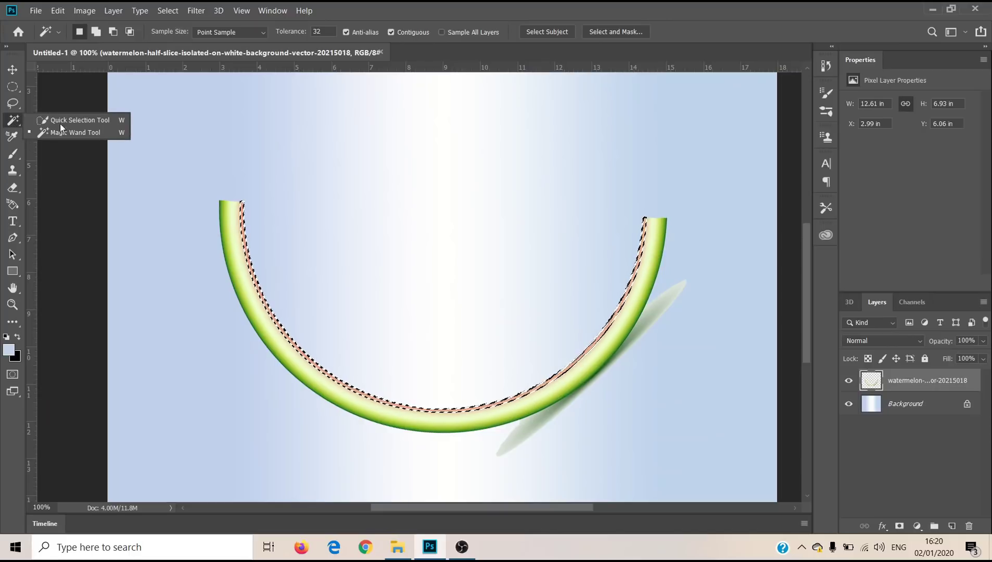
{"action": "left_click", "coordinate": [70, 117]}
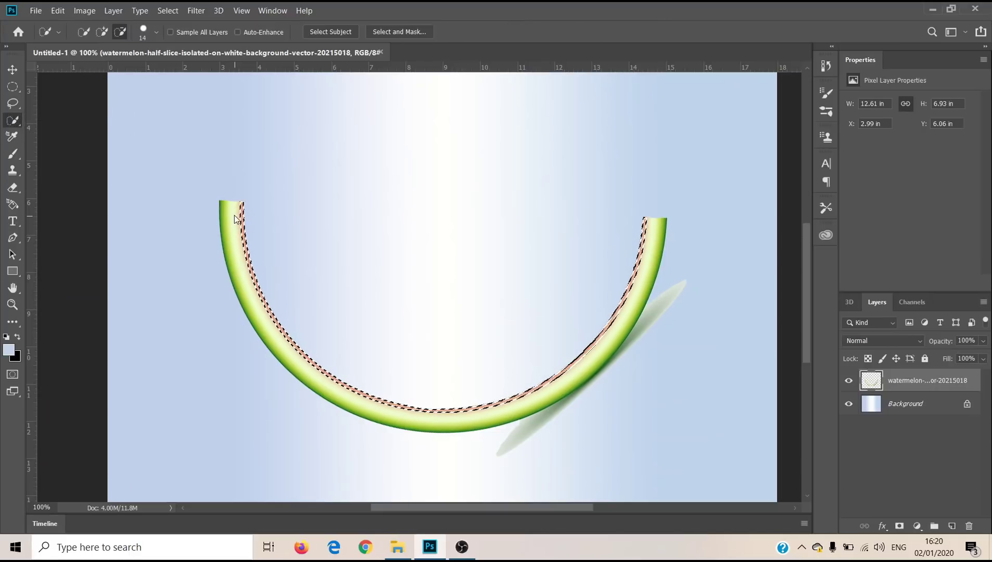
{"action": "left_click_drag", "start_coordinate": [235, 222], "coordinate": [256, 288]}
{"action": "left_click", "coordinate": [222, 209]}
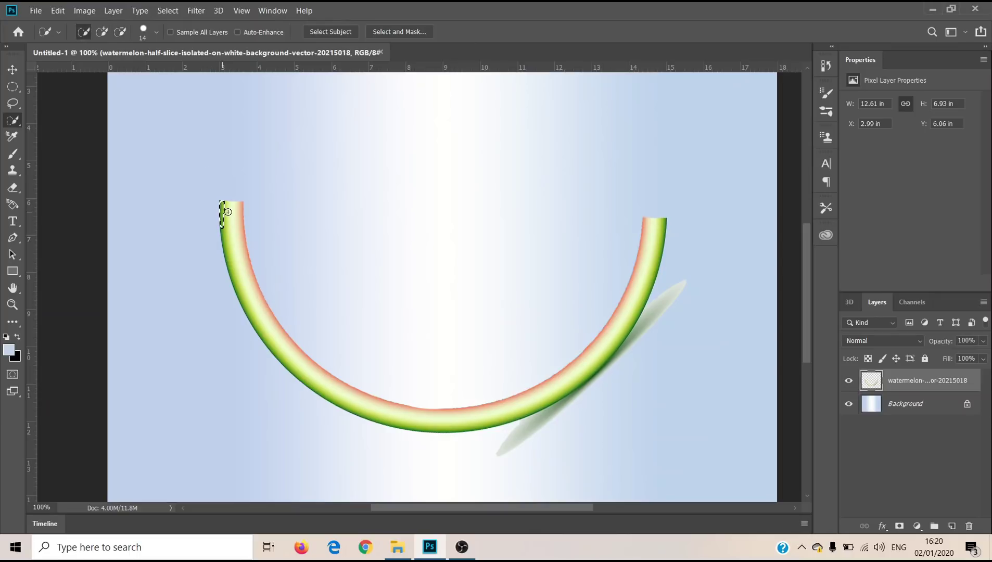
{"action": "mouse_move", "coordinate": [230, 215]}
{"action": "left_mouse_down"}
{"action": "mouse_move", "coordinate": [270, 325]}
{"action": "mouse_move", "coordinate": [326, 381]}
{"action": "mouse_move", "coordinate": [447, 418]}
{"action": "mouse_move", "coordinate": [567, 390]}
{"action": "mouse_move", "coordinate": [637, 285]}
{"action": "left_mouse_up"}
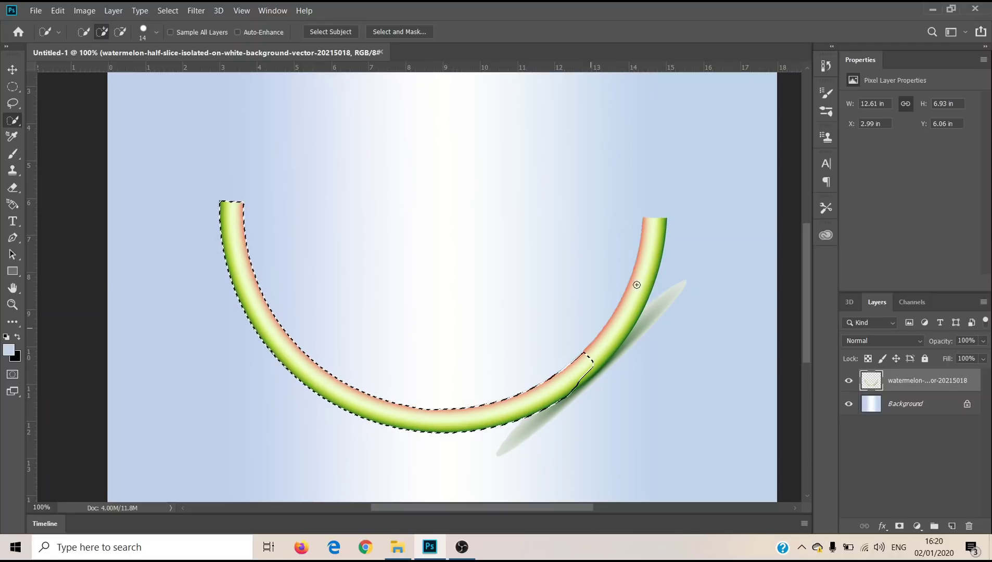
{"action": "left_click_drag", "start_coordinate": [664, 247], "coordinate": [628, 299]}
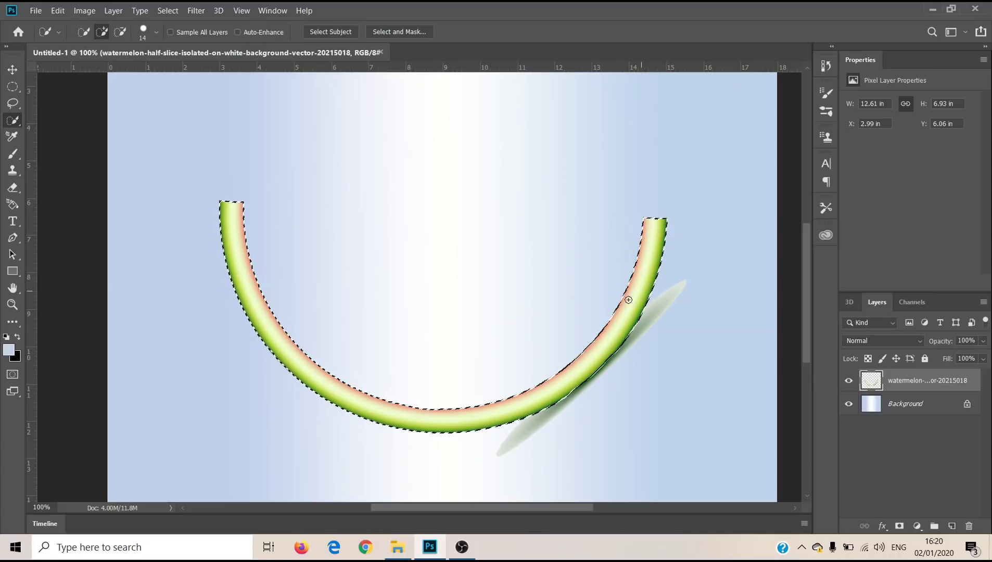
Examine how closely the selection outline follows the red inner edge along the rind's left arm.
{"action": "key", "text": "z"}
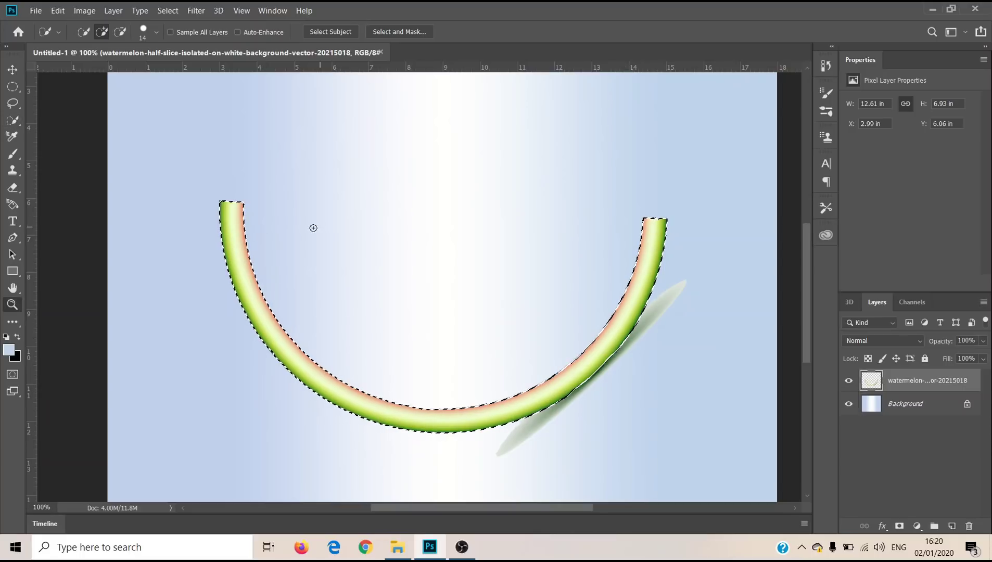
{"action": "left_click", "coordinate": [284, 263]}
{"action": "scroll", "coordinate": [388, 226], "scroll_direction": "down", "scroll_amount": 2}
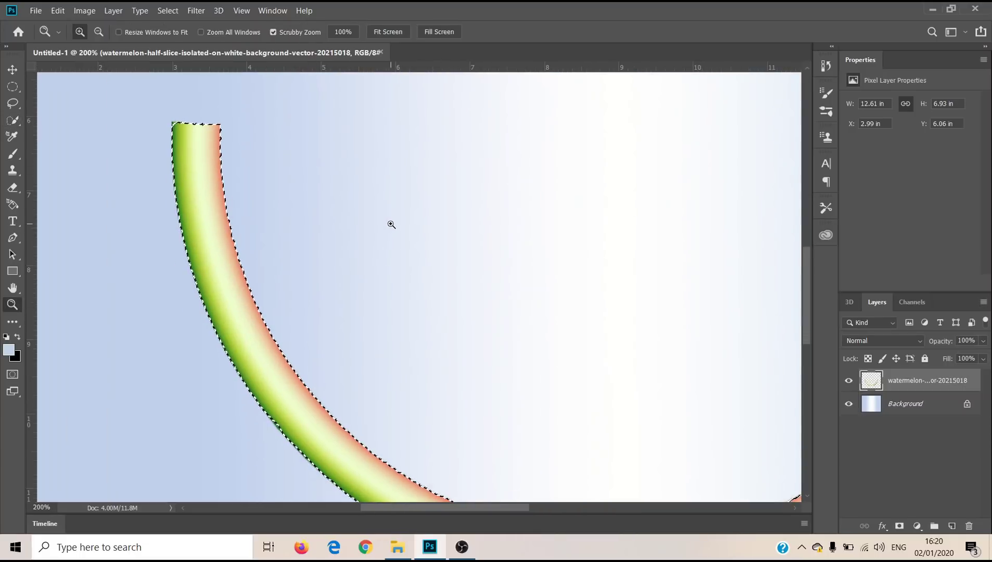
{"action": "left_click", "coordinate": [340, 330], "text": "alt"}
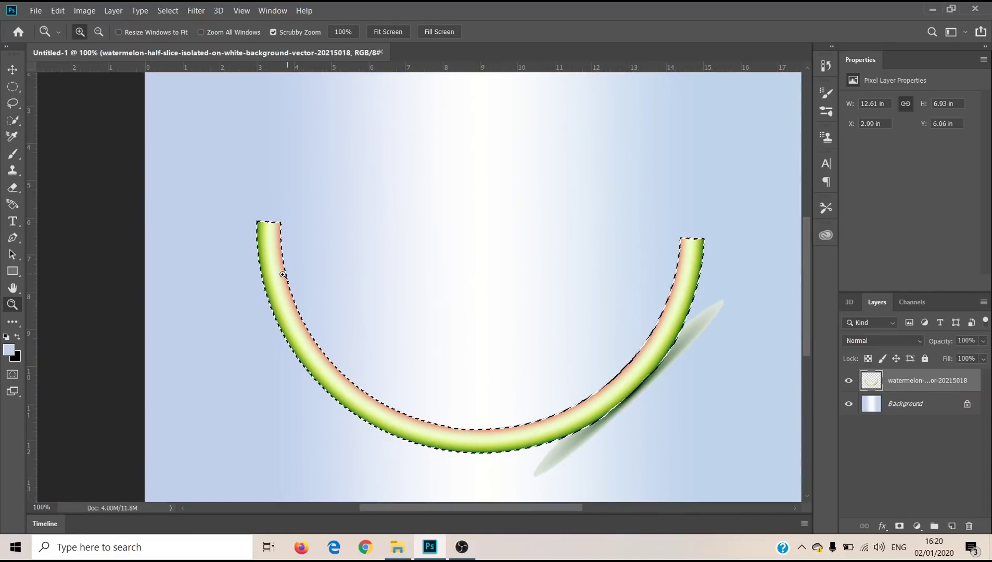
{"action": "key", "text": "v"}
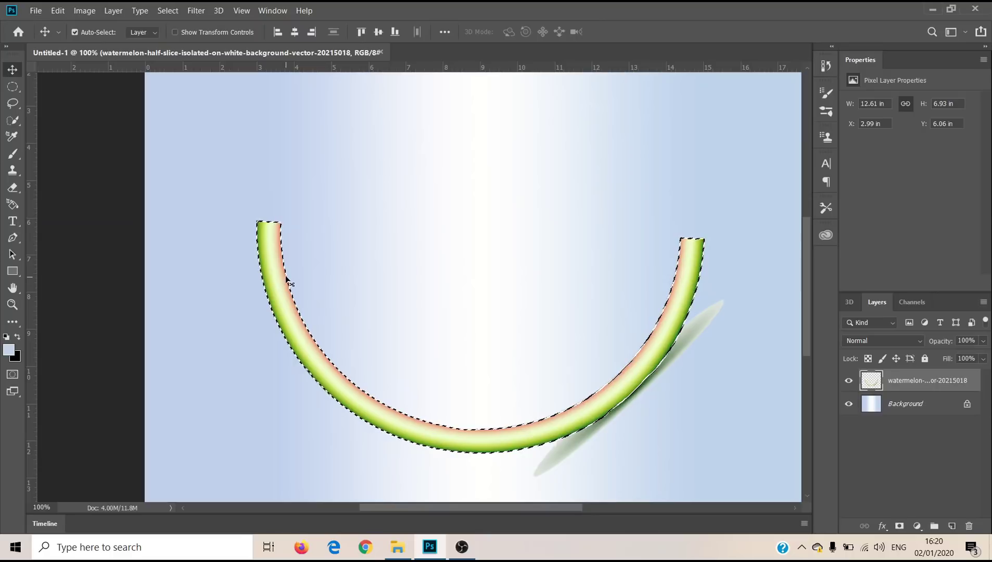
{"action": "key", "text": "z"}
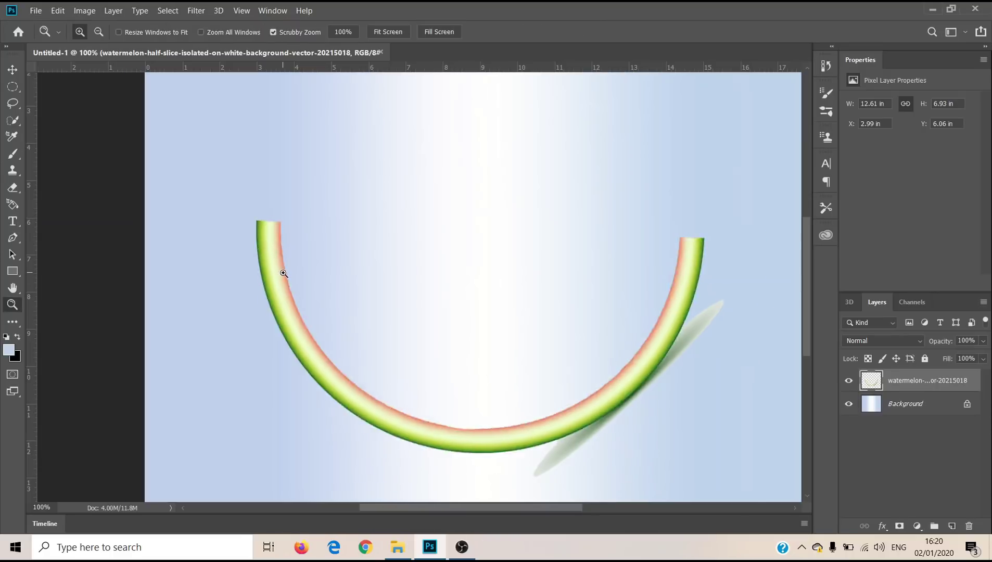
{"action": "left_click", "coordinate": [284, 275]}
{"action": "key", "text": "v"}
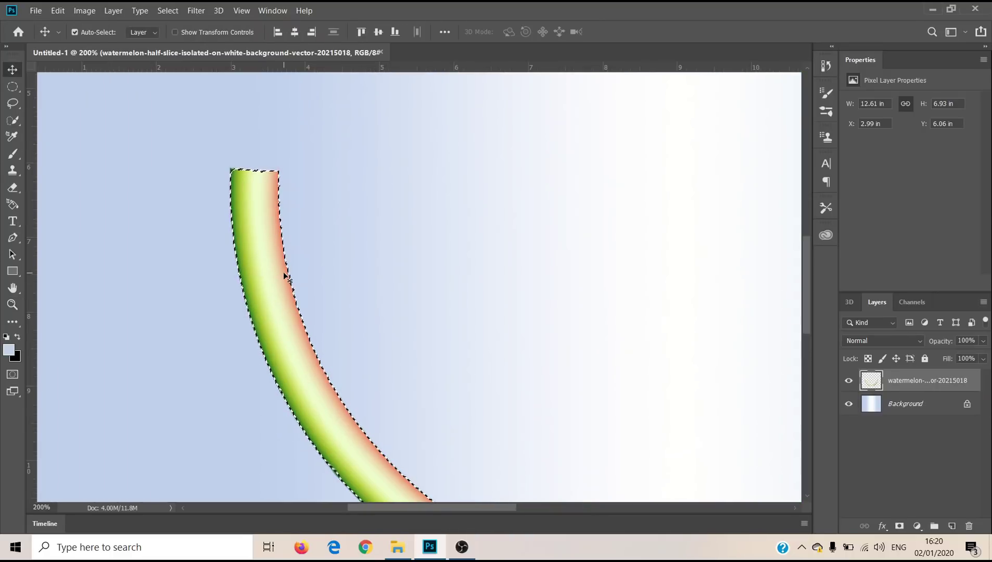
{"action": "key", "text": "z"}
{"action": "key", "text": "ctrl+z"}
{"action": "left_click", "coordinate": [322, 323], "text": "alt"}
{"action": "key", "text": "ctrl+shift+z"}
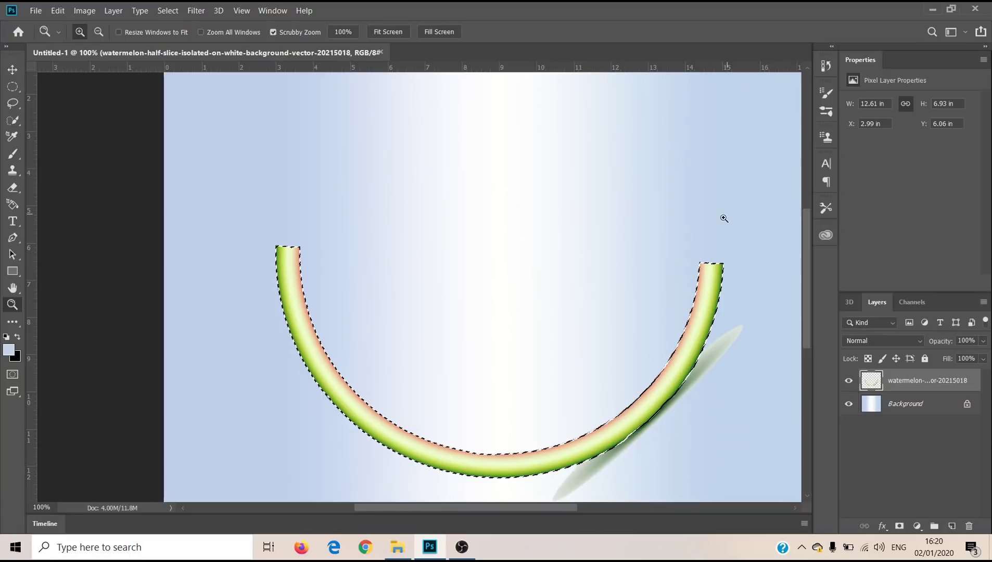
Set up the Brush Tool with the pale blue foreground colour #c0d0ed, sampled beside the rind's left end, and 43% opacity.
{"action": "left_click", "coordinate": [13, 156]}
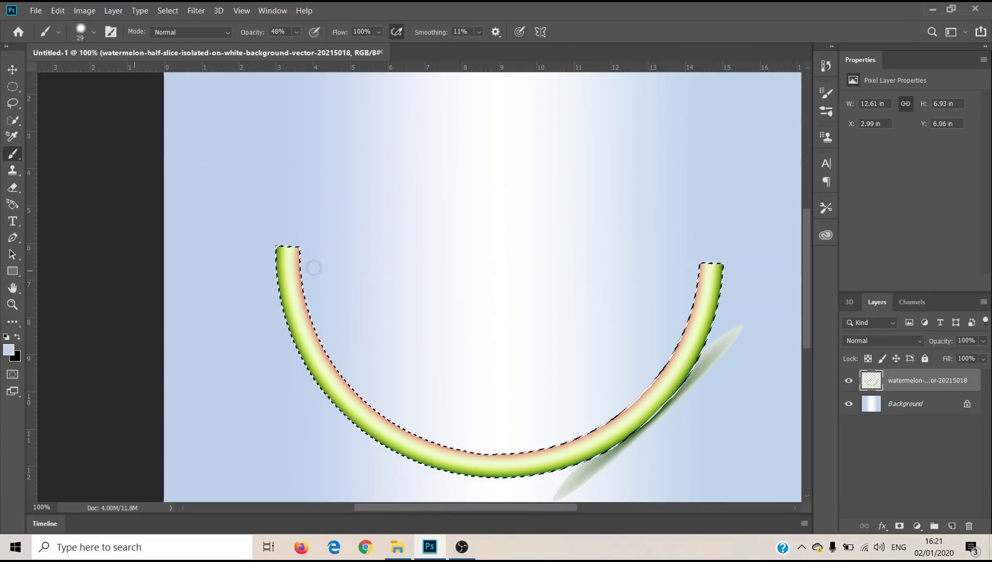
{"action": "left_click", "coordinate": [9, 352]}
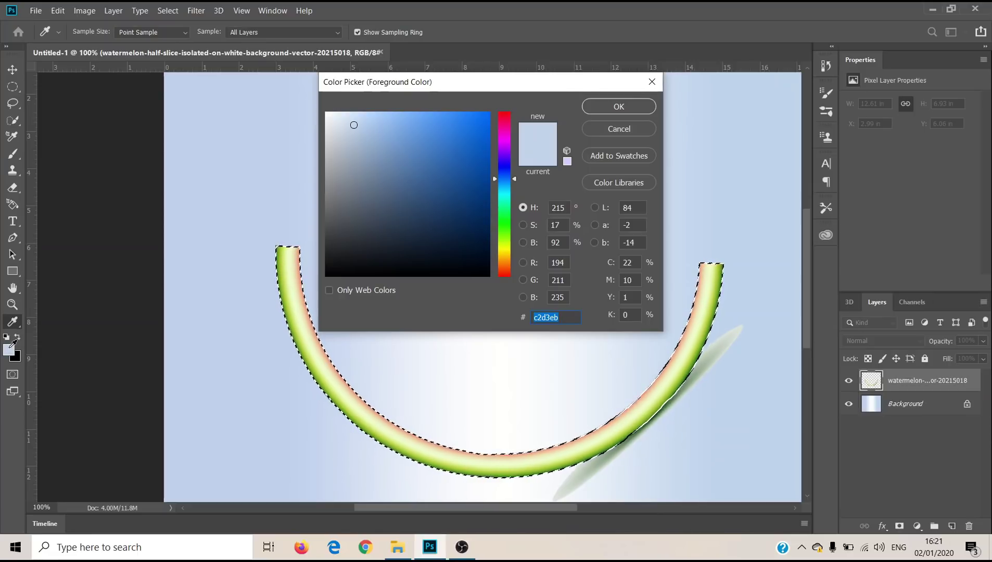
{"action": "left_click", "coordinate": [284, 226]}
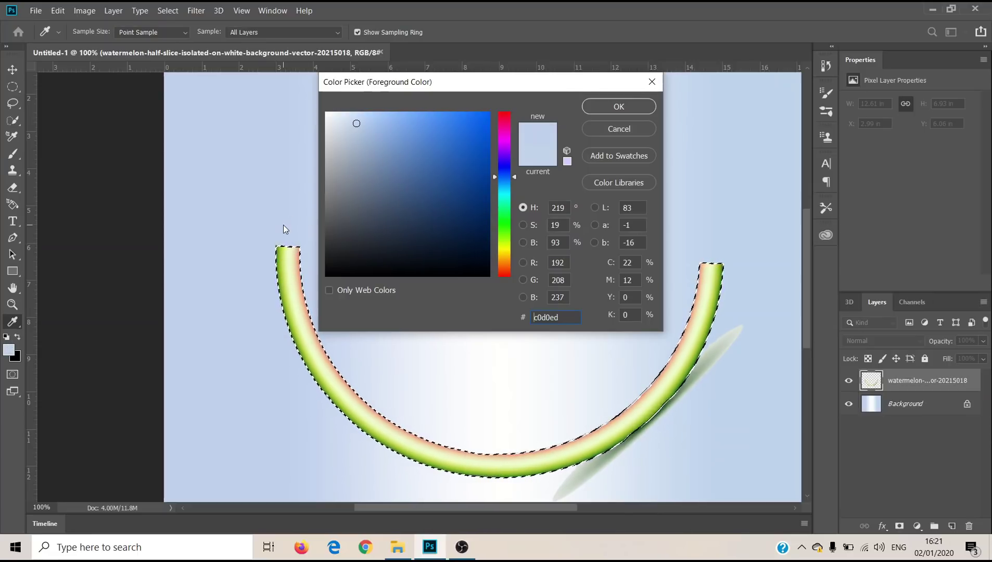
{"action": "left_click", "coordinate": [619, 107]}
{"action": "key", "text": "b"}
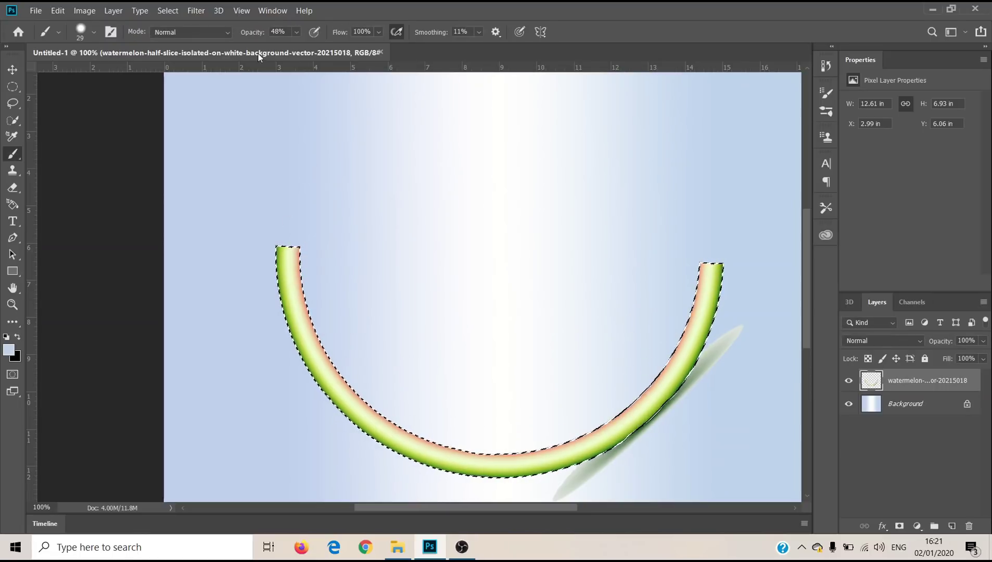
{"action": "left_click", "coordinate": [296, 33]}
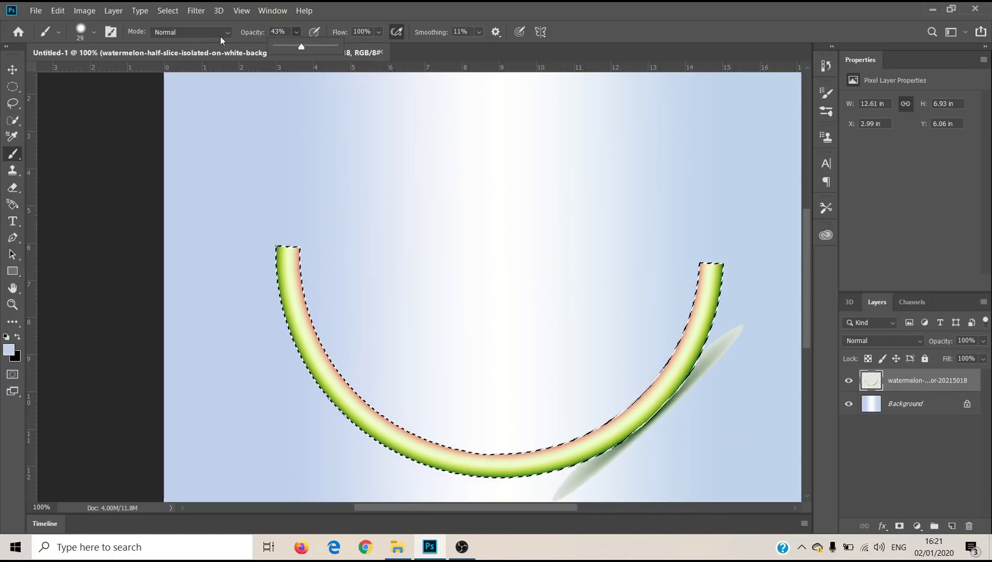
Paint the pale blue over the red inner edge along the upper part of the rind's left arm.
{"action": "left_click", "coordinate": [311, 318]}
{"action": "key", "text": "z"}
{"action": "left_click_drag", "start_coordinate": [311, 318], "coordinate": [313, 301]}
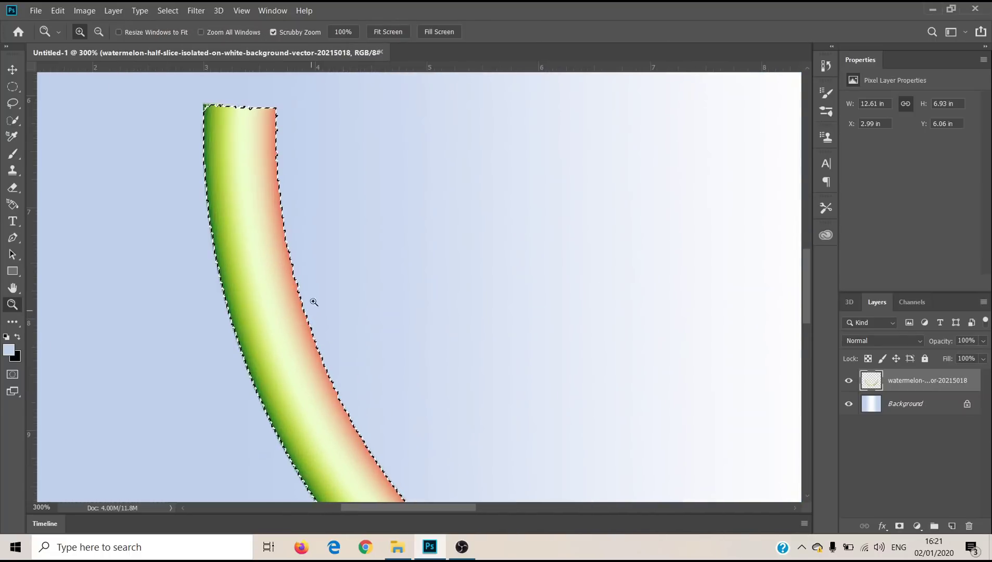
{"action": "left_click", "coordinate": [13, 154]}
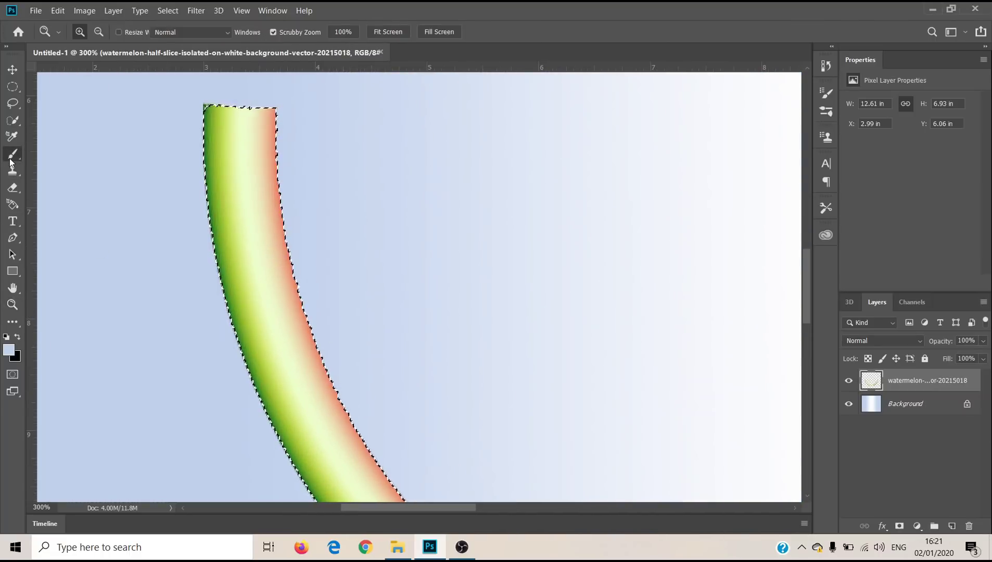
{"action": "mouse_move", "coordinate": [298, 168]}
{"action": "left_mouse_down"}
{"action": "mouse_move", "coordinate": [282, 124]}
{"action": "mouse_move", "coordinate": [275, 161]}
{"action": "mouse_move", "coordinate": [291, 213]}
{"action": "mouse_move", "coordinate": [288, 257]}
{"action": "mouse_move", "coordinate": [310, 323]}
{"action": "left_mouse_up"}
{"action": "scroll", "coordinate": [350, 205], "scroll_direction": "down", "scroll_amount": 2}
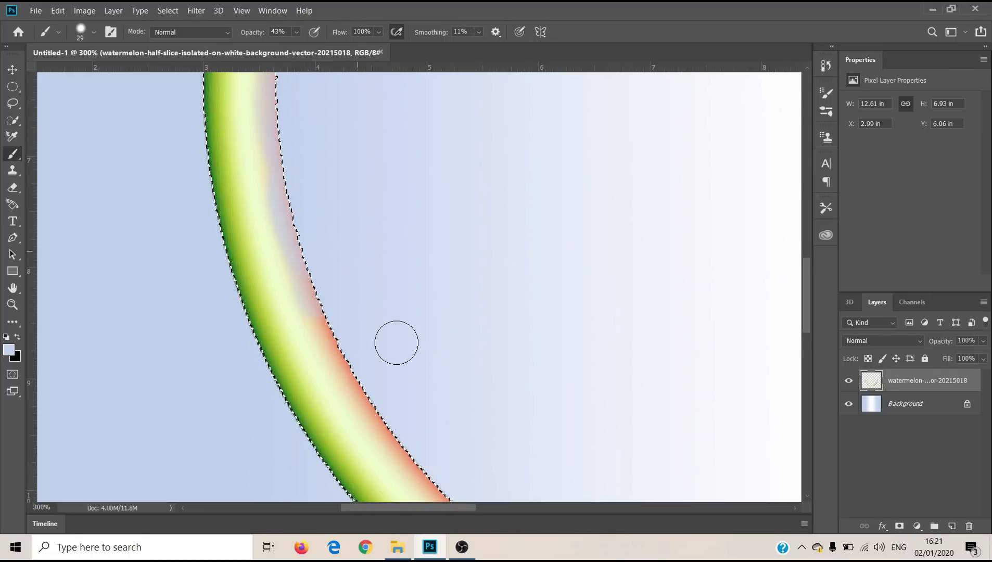
{"action": "scroll", "coordinate": [396, 341], "scroll_direction": "down", "scroll_amount": 1}
{"action": "scroll", "coordinate": [328, 254], "scroll_direction": "down", "scroll_amount": 1}
{"action": "mouse_move", "coordinate": [328, 255]}
{"action": "left_mouse_down"}
{"action": "mouse_move", "coordinate": [368, 341]}
{"action": "mouse_move", "coordinate": [411, 393]}
{"action": "left_mouse_up"}
{"action": "mouse_move", "coordinate": [412, 508]}
{"action": "left_mouse_down"}
{"action": "mouse_move", "coordinate": [480, 515]}
{"action": "mouse_move", "coordinate": [452, 523]}
{"action": "left_mouse_up"}
Sample a near-white brush colour from the background gradient above the rind's lower curve.
{"action": "scroll", "coordinate": [379, 235], "scroll_direction": "down", "scroll_amount": 5}
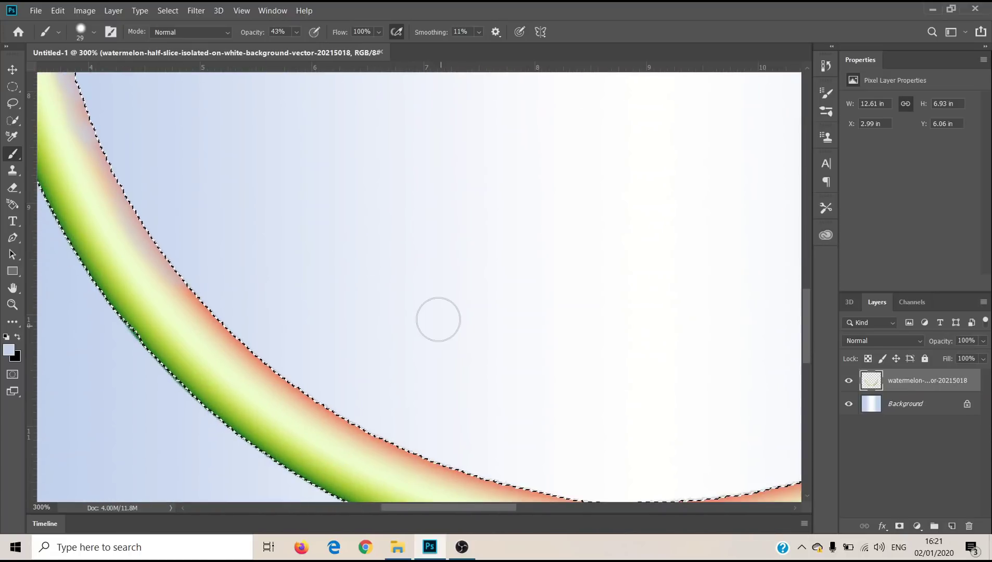
{"action": "key", "text": "z"}
{"action": "left_click", "coordinate": [435, 306]}
{"action": "key", "text": "b"}
{"action": "left_click", "coordinate": [438, 301], "text": "alt"}
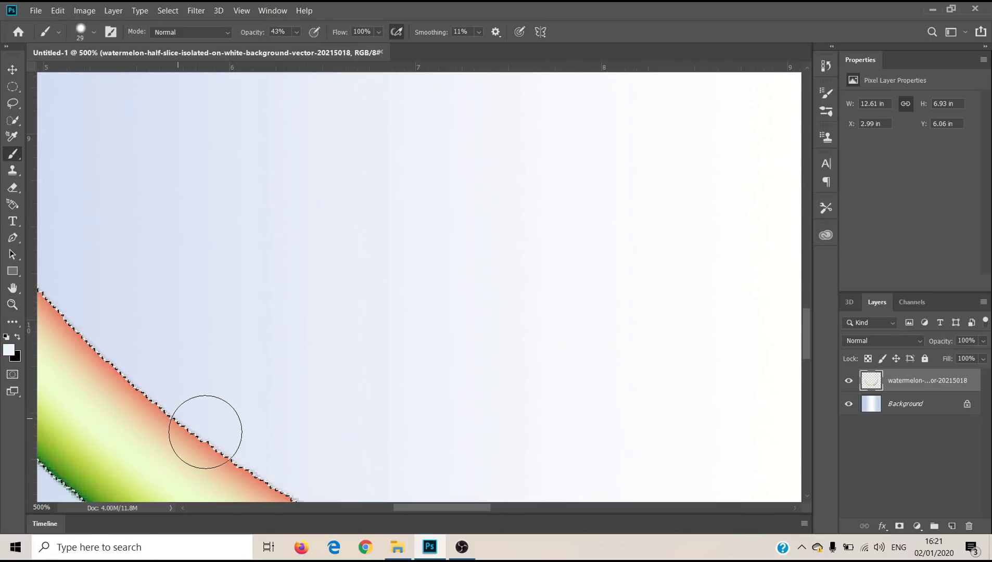
Paint the near-white over the red inner edge from the rind's lower left curve around to its right end.
{"action": "key", "text": "z"}
{"action": "left_click", "coordinate": [232, 400], "text": "alt"}
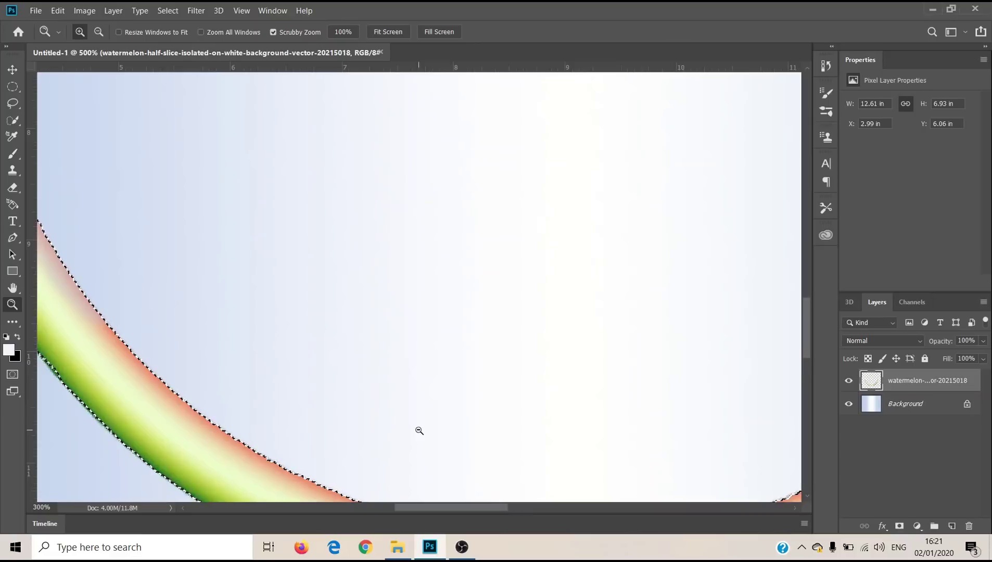
{"action": "left_click", "coordinate": [430, 428], "text": "alt"}
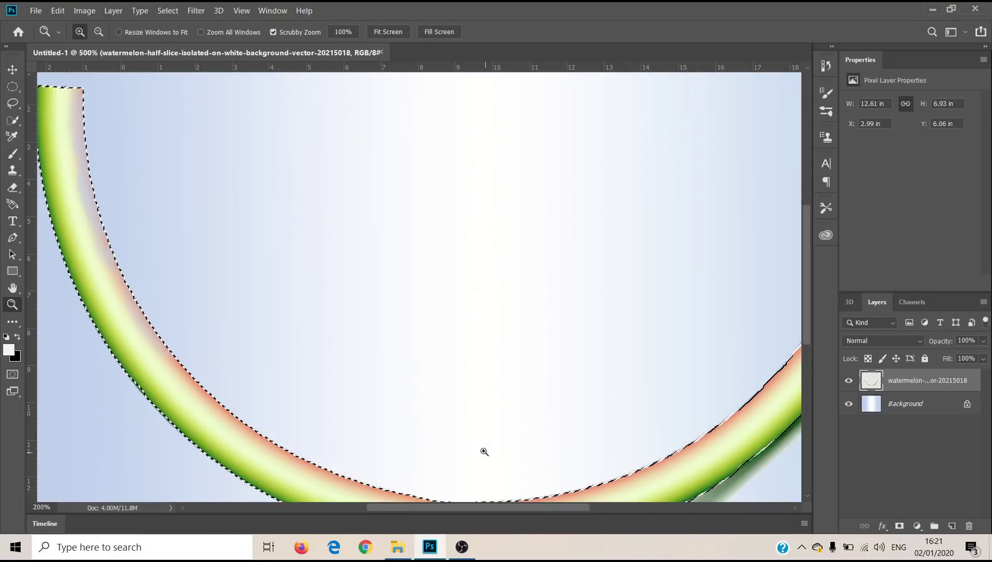
{"action": "left_click", "coordinate": [432, 433]}
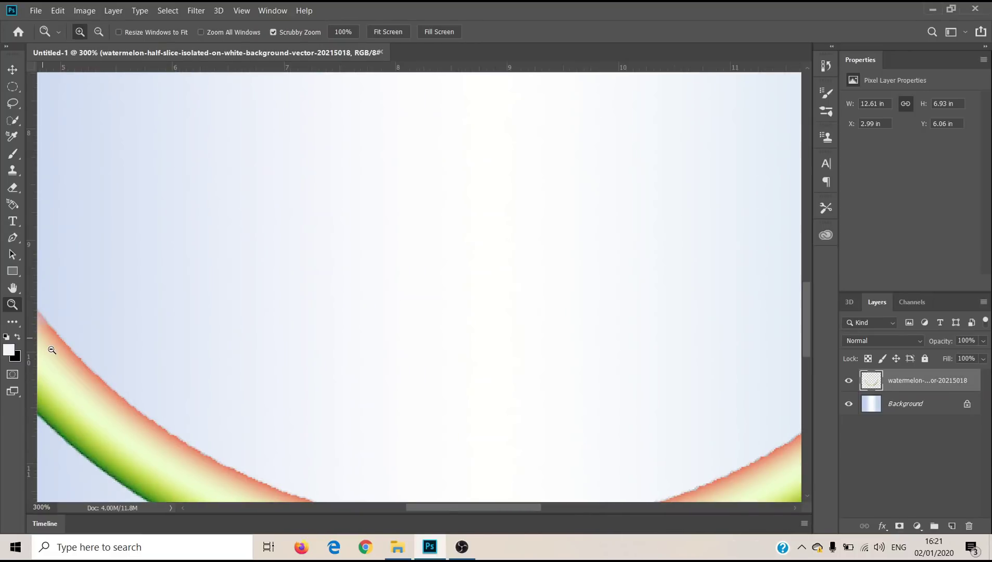
{"action": "left_click", "coordinate": [52, 349], "text": "alt"}
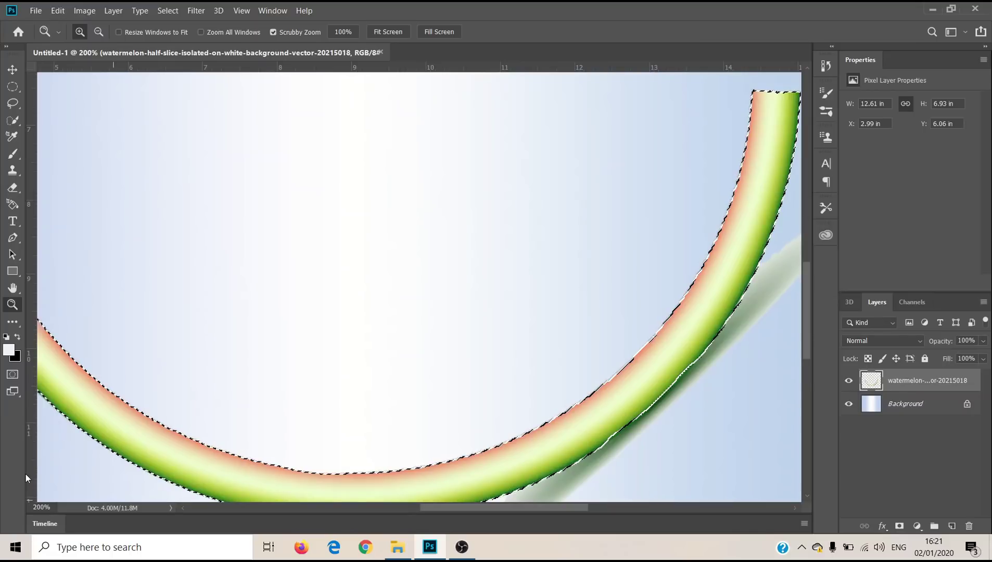
{"action": "key", "text": "b"}
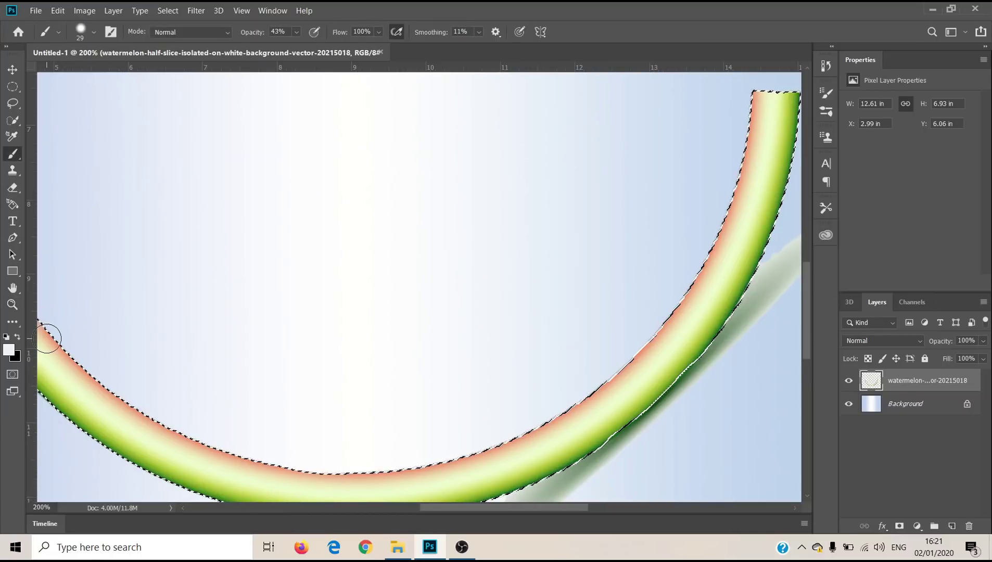
{"action": "left_click_drag", "start_coordinate": [47, 338], "coordinate": [190, 435]}
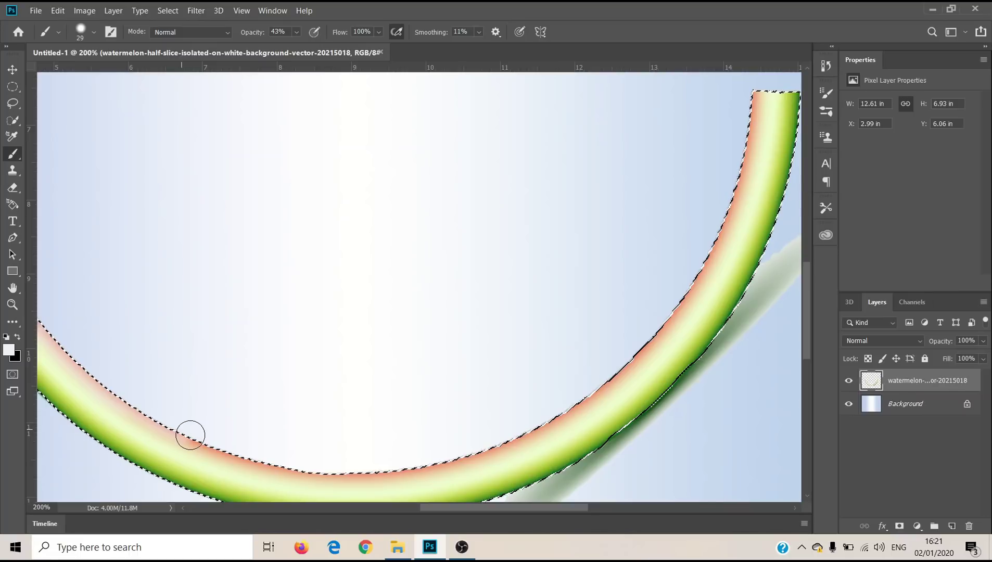
{"action": "mouse_move", "coordinate": [190, 436]}
{"action": "left_mouse_down"}
{"action": "mouse_move", "coordinate": [703, 262]}
{"action": "mouse_move", "coordinate": [752, 106]}
{"action": "mouse_move", "coordinate": [748, 87]}
{"action": "left_mouse_up"}
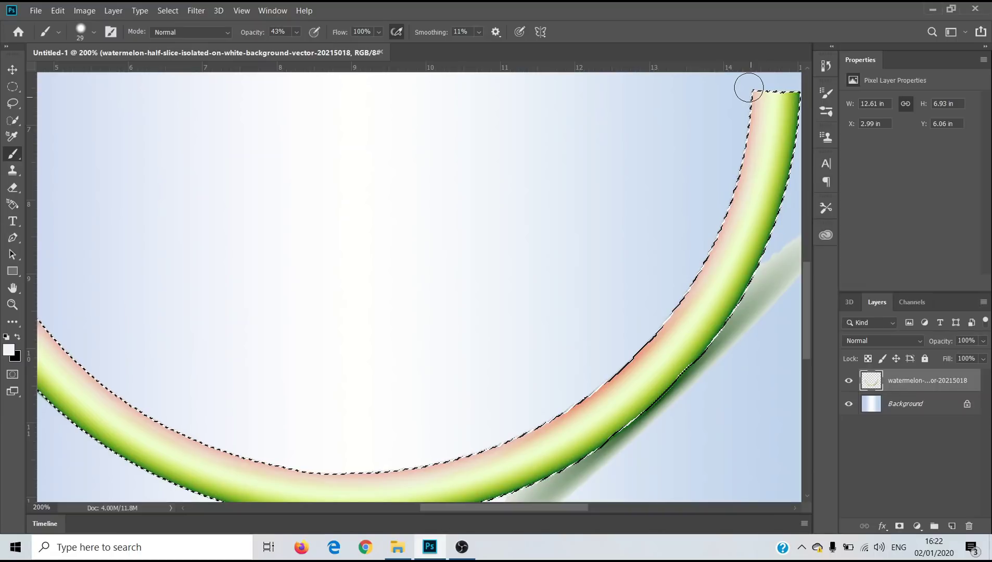
{"action": "mouse_move", "coordinate": [748, 88]}
{"action": "left_mouse_down"}
{"action": "mouse_move", "coordinate": [672, 305]}
{"action": "mouse_move", "coordinate": [645, 344]}
{"action": "left_mouse_up"}
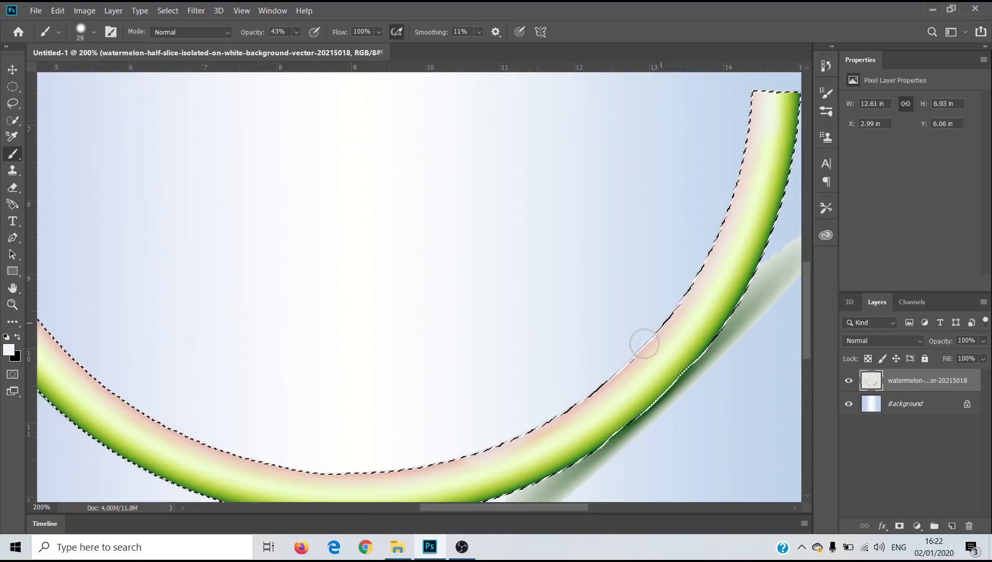
Paint a second near-white pass over the remaining pink along the left arm, the bottom curve and the right arm.
{"action": "scroll", "coordinate": [321, 382], "scroll_direction": "left", "scroll_amount": 5}
{"action": "key", "text": "z"}
{"action": "left_click", "coordinate": [591, 359], "text": "alt"}
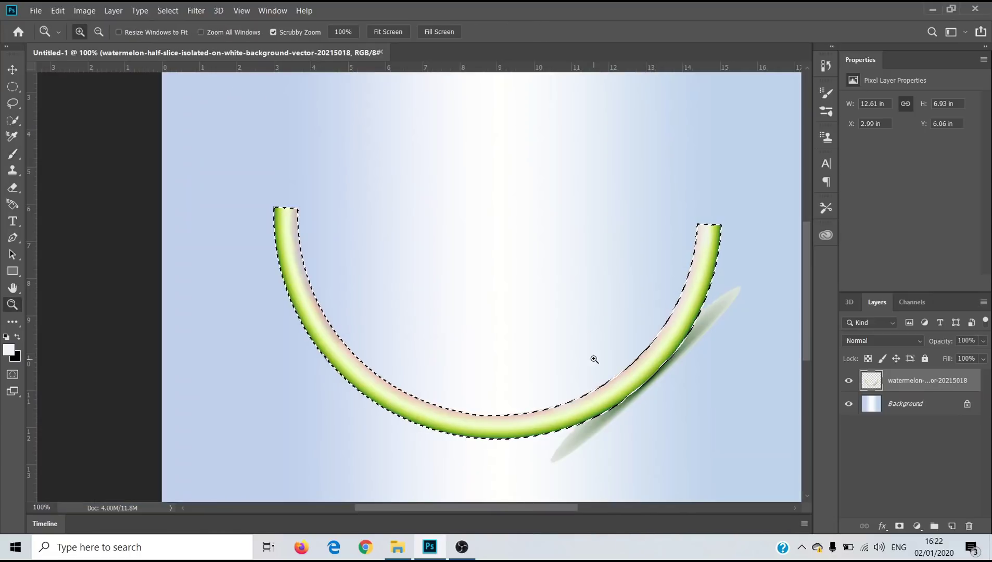
{"action": "left_click", "coordinate": [459, 360]}
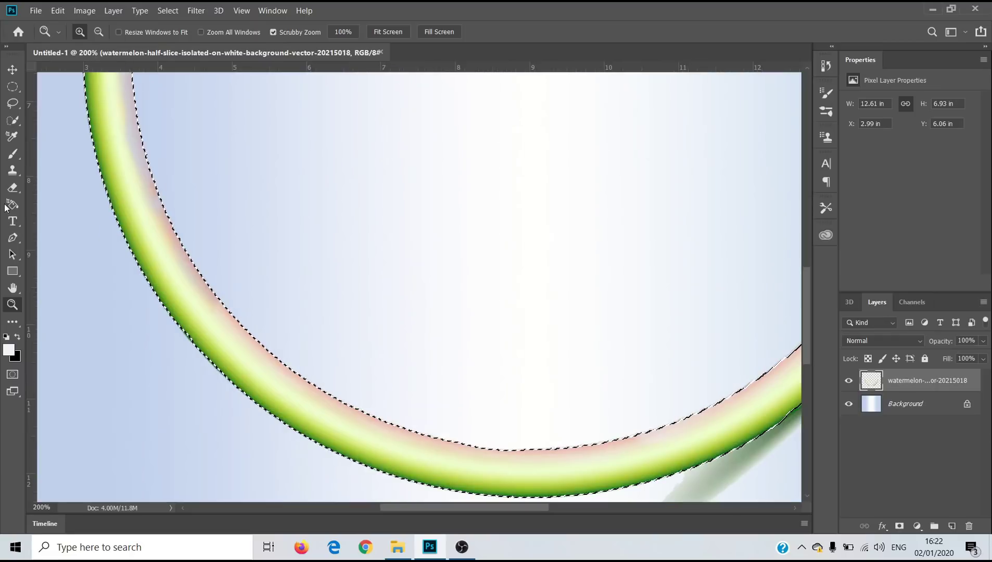
{"action": "left_click", "coordinate": [11, 153]}
{"action": "mouse_move", "coordinate": [156, 204]}
{"action": "left_mouse_down"}
{"action": "mouse_move", "coordinate": [357, 413]}
{"action": "mouse_move", "coordinate": [645, 436]}
{"action": "mouse_move", "coordinate": [745, 376]}
{"action": "left_mouse_up"}
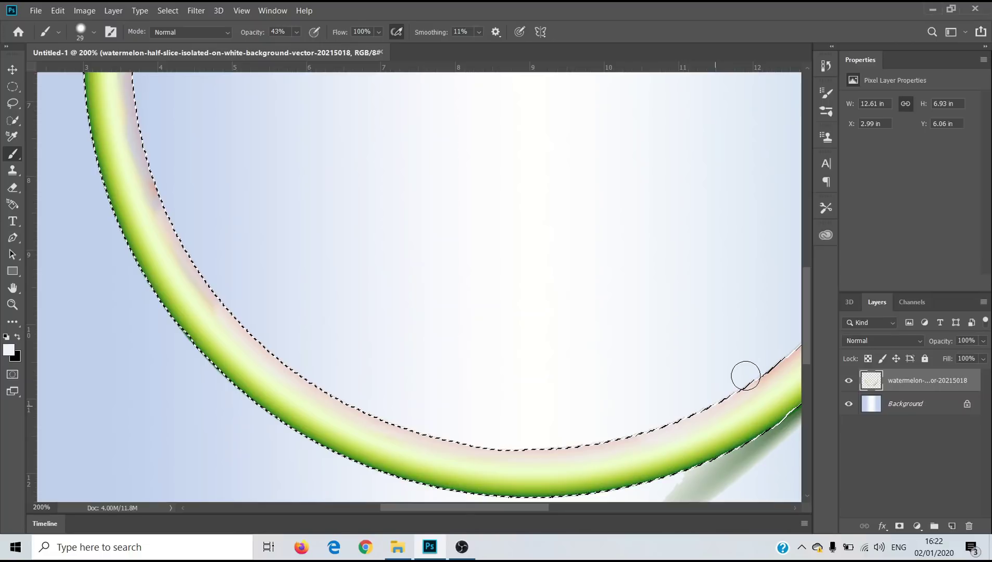
{"action": "left_click_drag", "start_coordinate": [746, 375], "coordinate": [808, 334]}
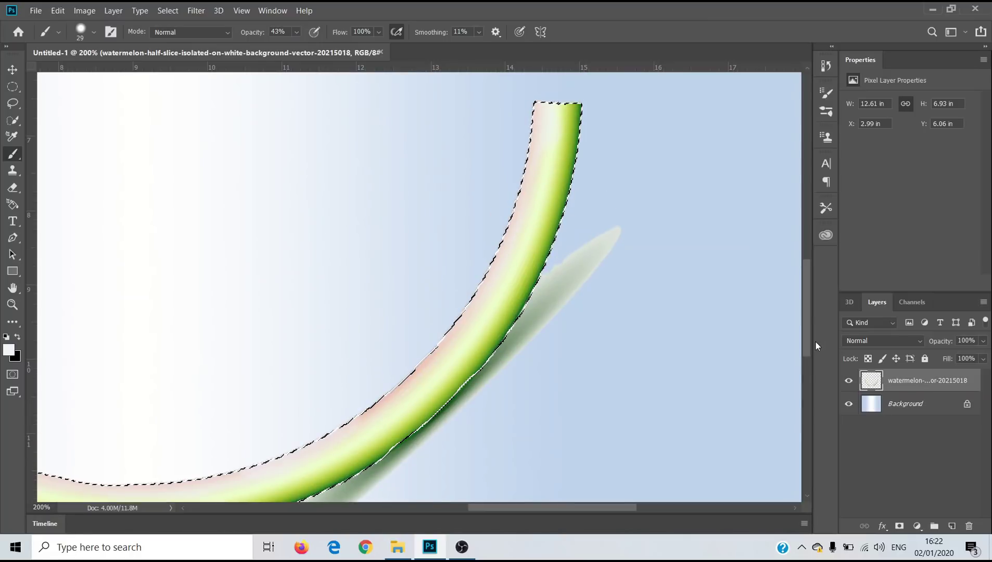
{"action": "scroll", "coordinate": [314, 440], "scroll_direction": "up", "scroll_amount": 1}
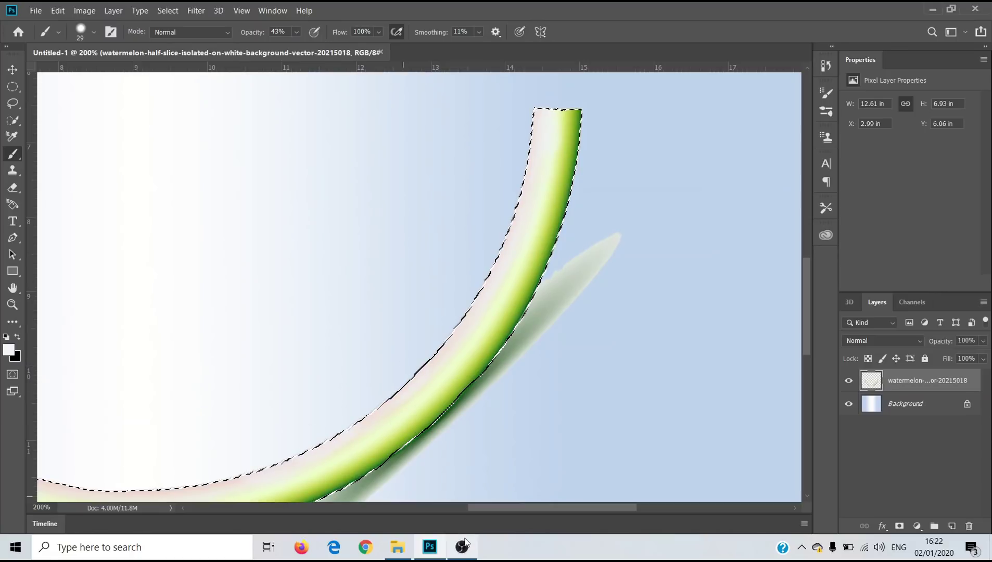
Clear the rind selection and examine how the recoloured inner edge blends into the background.
{"action": "key", "text": "z"}
{"action": "key", "text": "ctrl+minus"}
{"action": "left_click_drag", "start_coordinate": [473, 511], "coordinate": [401, 504]}
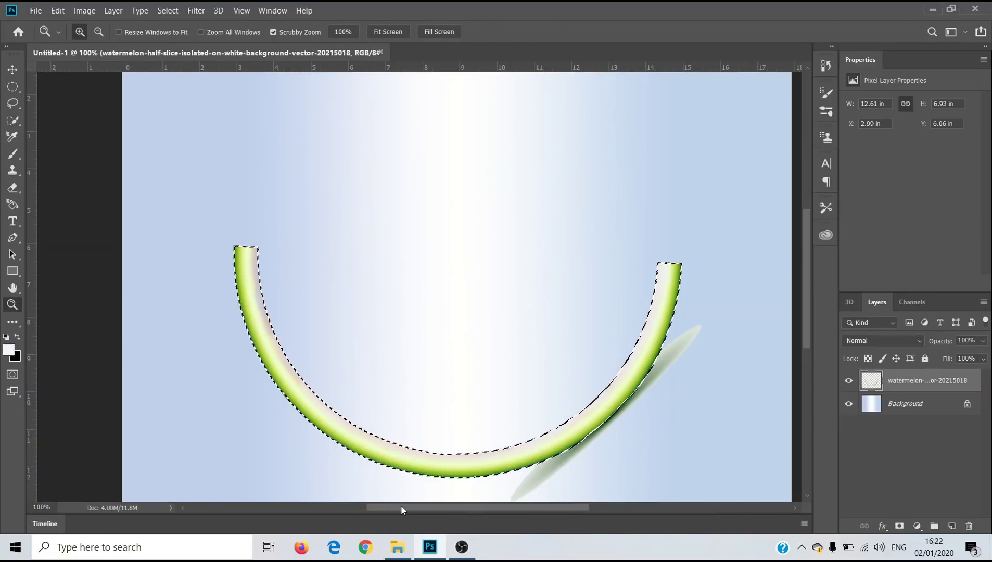
{"action": "key", "text": "ctrl+d"}
{"action": "key", "text": "ctrl+a"}
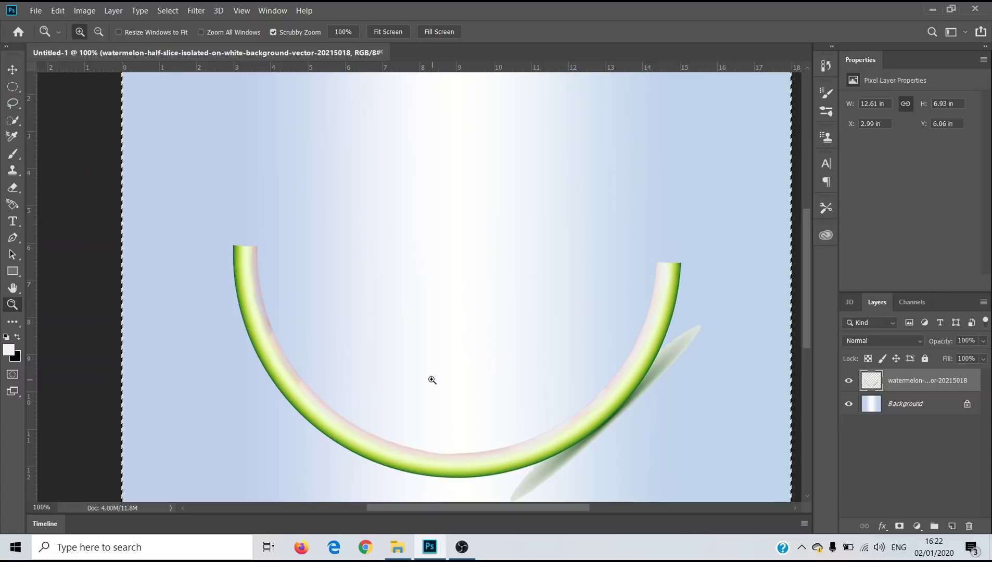
{"action": "left_click", "coordinate": [432, 380]}
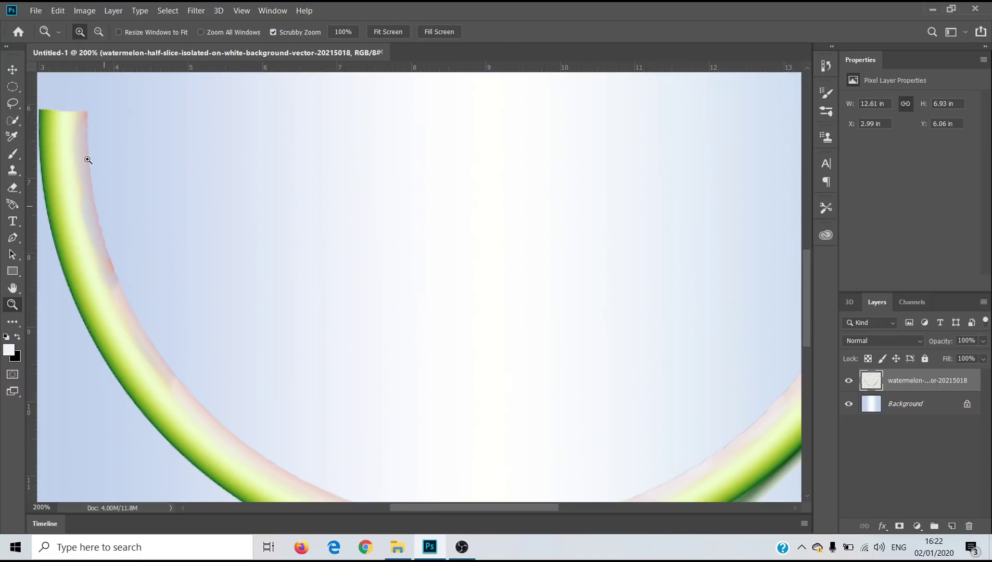
Bring back the rind selection and paint near-white over the leftover pink on the upper left arm.
{"action": "left_click", "coordinate": [12, 156]}
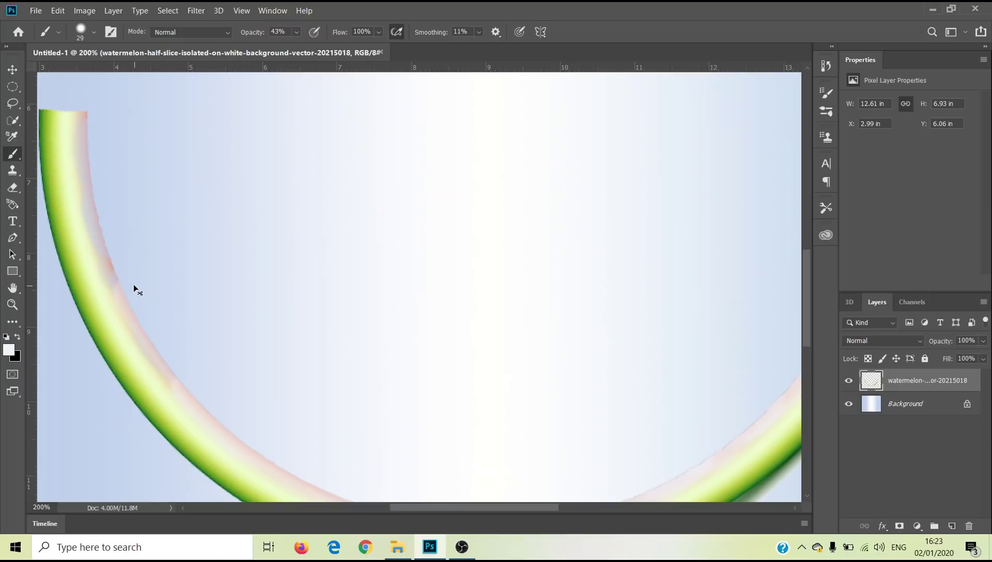
{"action": "key", "text": "ctrl+h"}
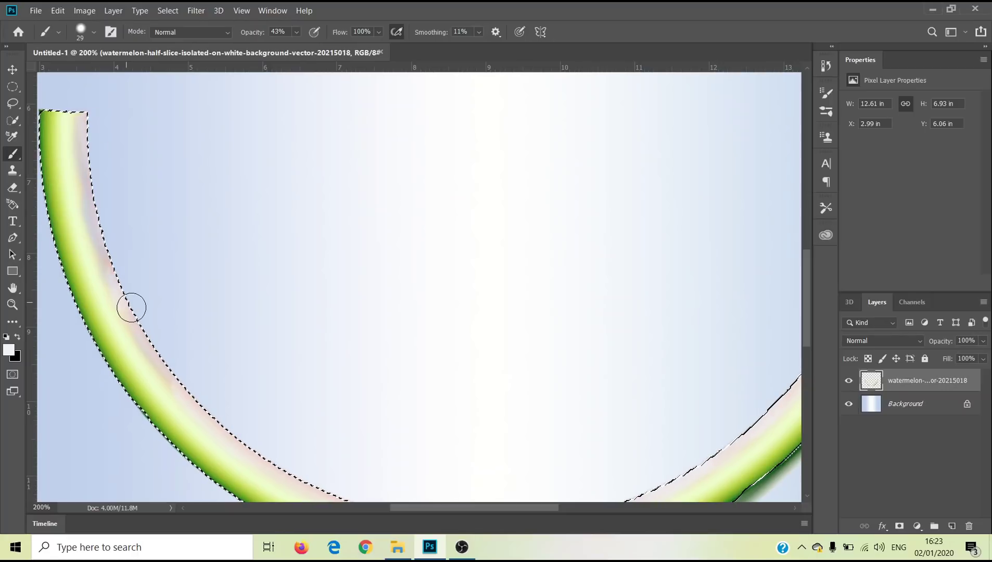
{"action": "mouse_move", "coordinate": [131, 308]}
{"action": "left_mouse_down"}
{"action": "mouse_move", "coordinate": [171, 375]}
{"action": "mouse_move", "coordinate": [160, 342]}
{"action": "left_mouse_up"}
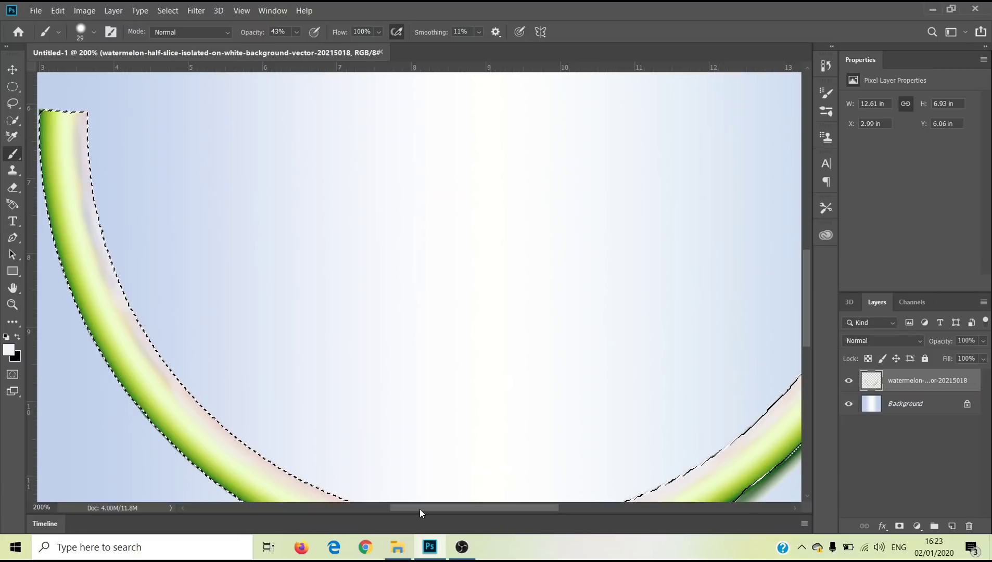
{"action": "left_click_drag", "start_coordinate": [420, 509], "coordinate": [445, 509]}
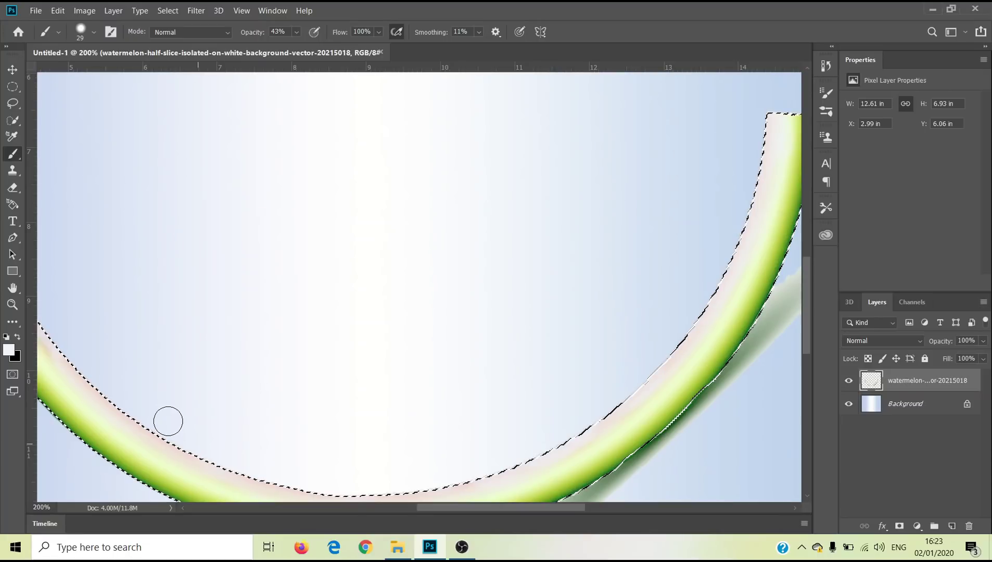
{"action": "scroll", "coordinate": [168, 422], "scroll_direction": "left", "scroll_amount": 3}
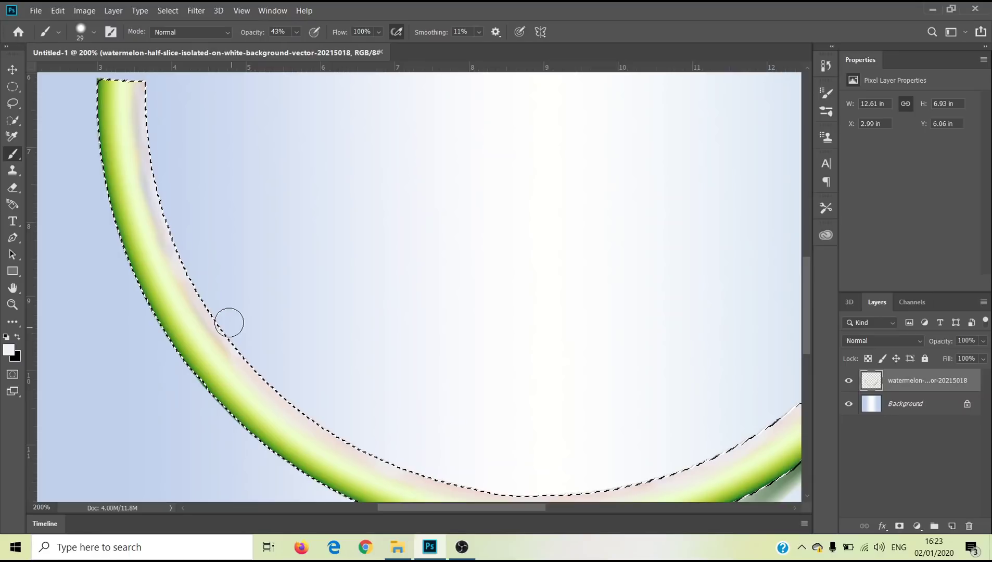
Inspect the repainted inner edge on both arms and the whole rind without its selection outline.
{"action": "key", "text": "z"}
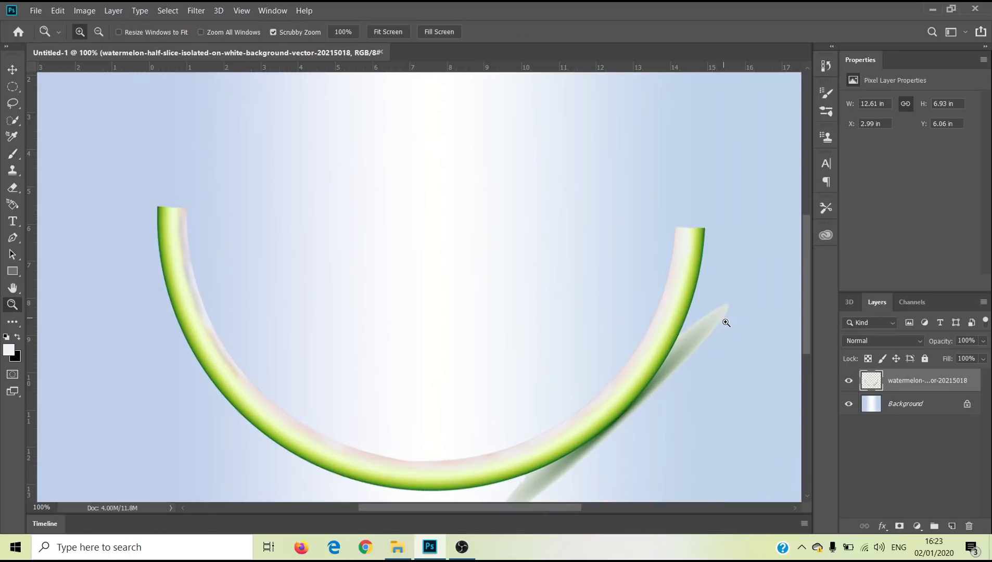
{"action": "left_click_drag", "start_coordinate": [724, 321], "coordinate": [604, 340]}
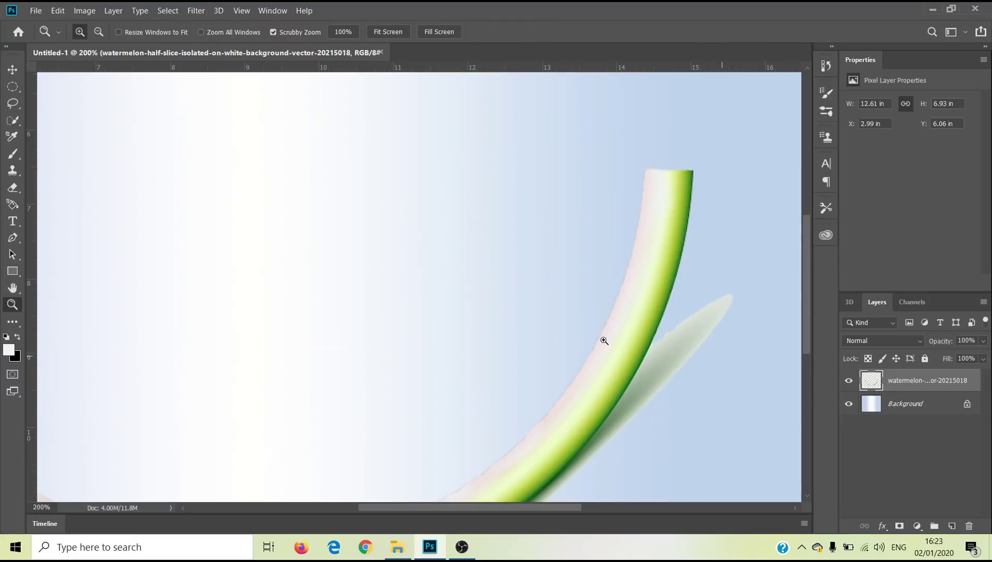
{"action": "scroll", "coordinate": [453, 499], "scroll_direction": "left", "scroll_amount": 5}
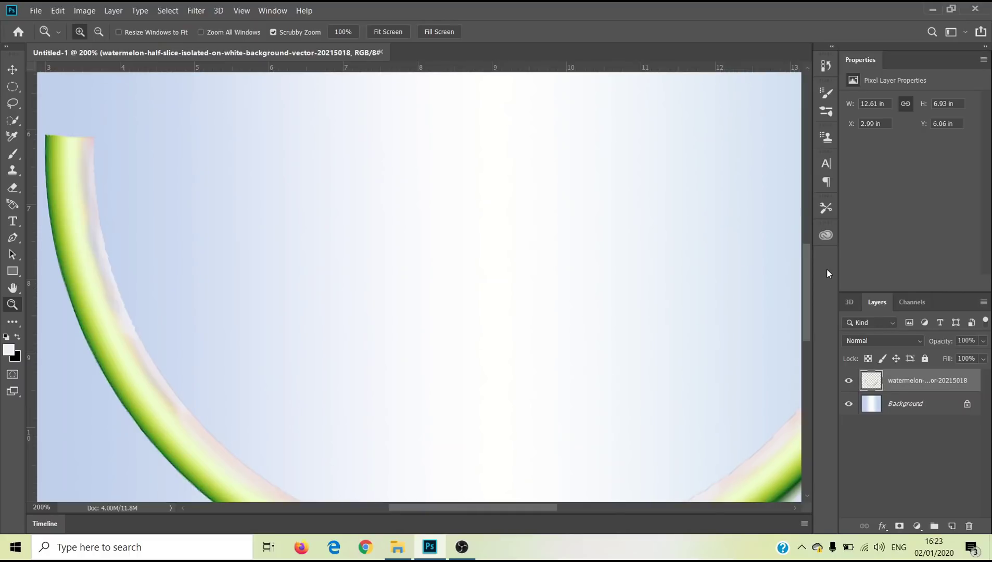
{"action": "scroll", "coordinate": [722, 261], "scroll_direction": "down", "scroll_amount": 1}
{"action": "key", "text": "b"}
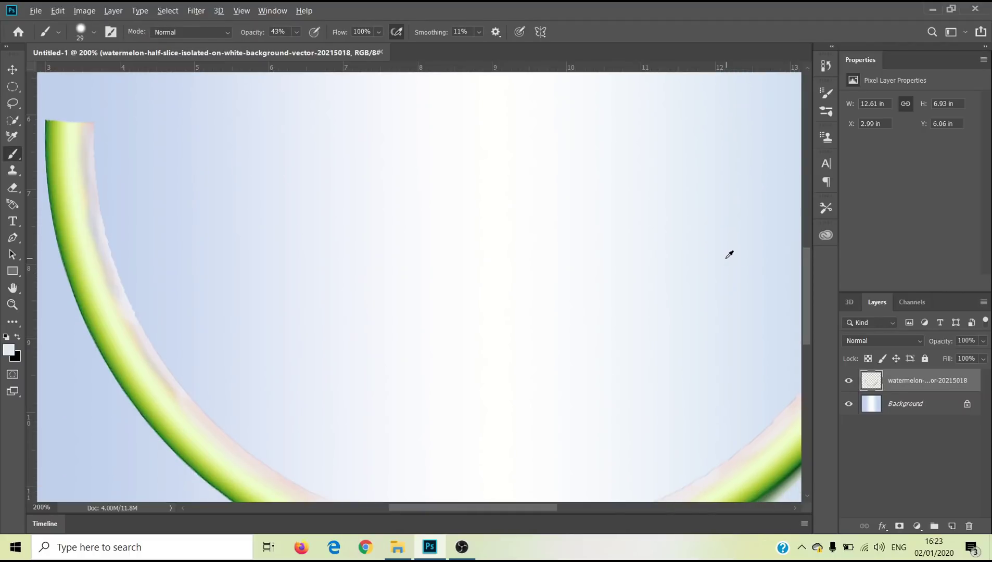
{"action": "key", "text": "z"}
{"action": "left_click_drag", "start_coordinate": [729, 254], "coordinate": [617, 264]}
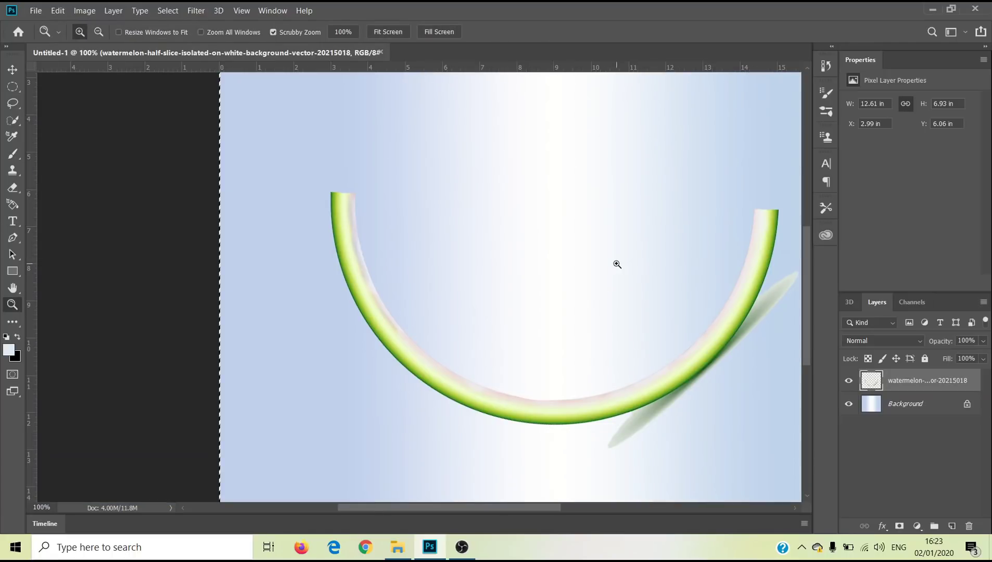
{"action": "left_click_drag", "start_coordinate": [509, 508], "coordinate": [553, 531]}
{"action": "mouse_move", "coordinate": [810, 328]}
{"action": "left_mouse_down"}
{"action": "mouse_move", "coordinate": [809, 342]}
{"action": "mouse_move", "coordinate": [810, 327]}
{"action": "left_mouse_up"}
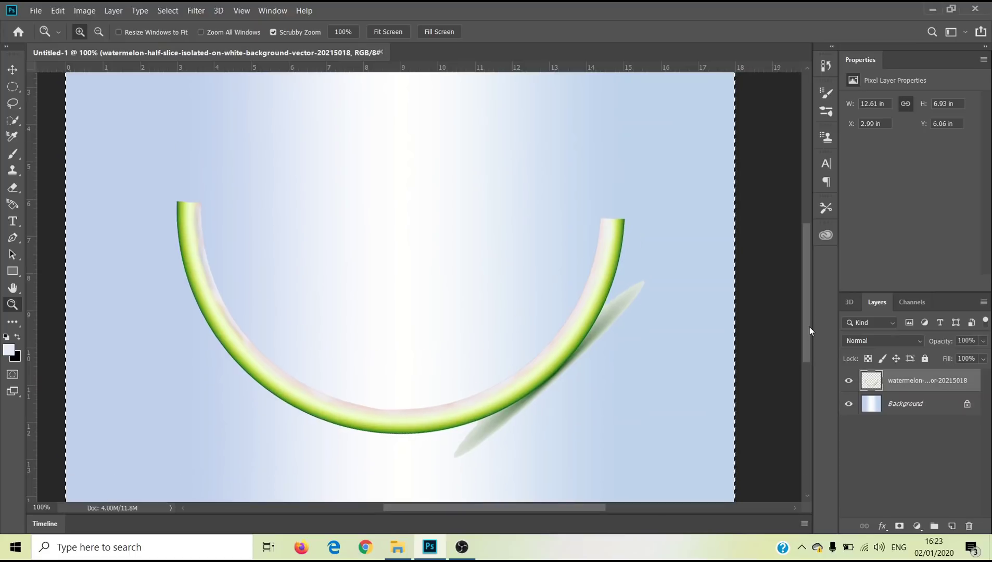
Restore the previous selection around the rind arc.
{"action": "key", "text": "ctrl+t"}
{"action": "key", "text": "Return"}
{"action": "key", "text": "z"}
{"action": "key", "text": "ctrl+shift+d"}
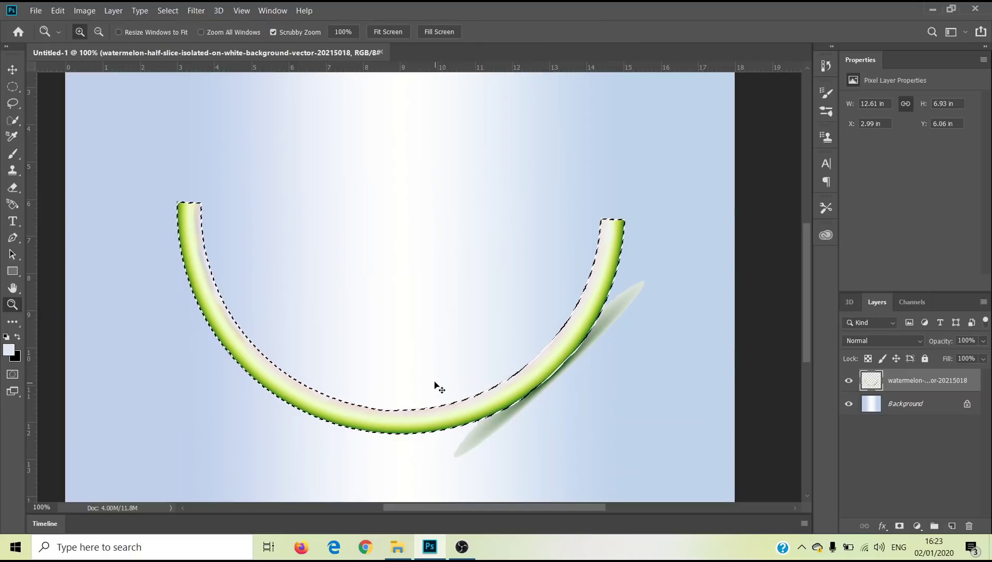
Rotate the selected rind 11.21° clockwise with Free Transform and place it at X 609.50 px, Y 654.00 px.
{"action": "key", "text": "ctrl+t"}
{"action": "left_click_drag", "start_coordinate": [643, 175], "coordinate": [672, 215]}
{"action": "left_click_drag", "start_coordinate": [391, 334], "coordinate": [365, 325]}
{"action": "mouse_move", "coordinate": [517, 371]}
{"action": "left_mouse_down"}
{"action": "mouse_move", "coordinate": [531, 367]}
{"action": "mouse_move", "coordinate": [524, 375]}
{"action": "left_mouse_up"}
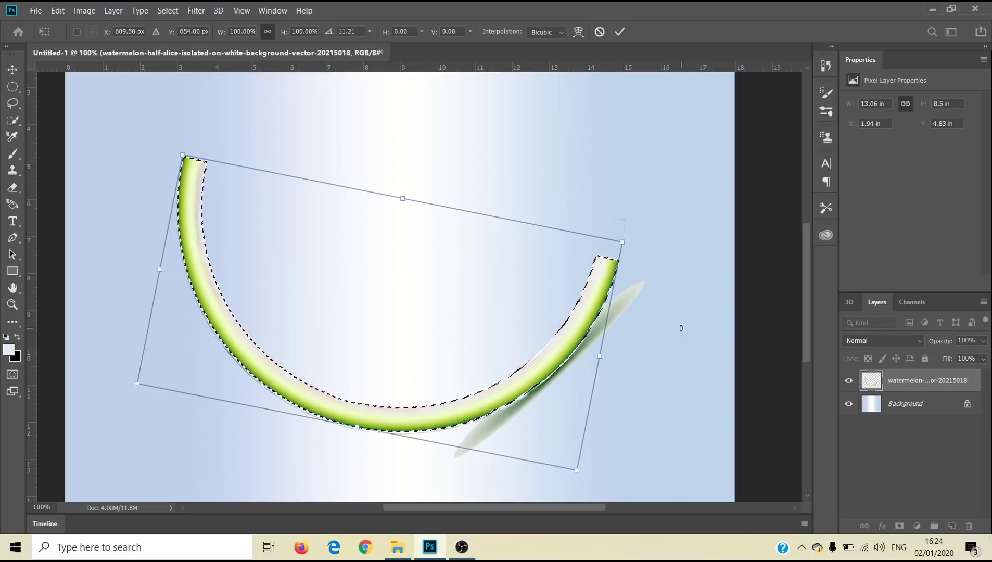
{"action": "key", "text": "z"}
{"action": "key", "text": "Return"}
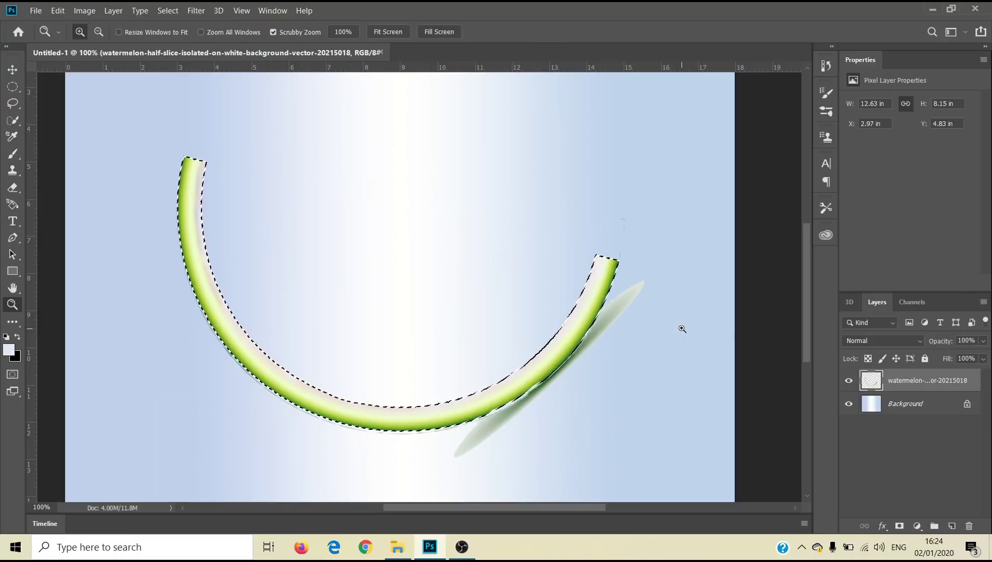
{"action": "left_click", "coordinate": [430, 314]}
{"action": "left_click", "coordinate": [429, 315], "text": "alt"}
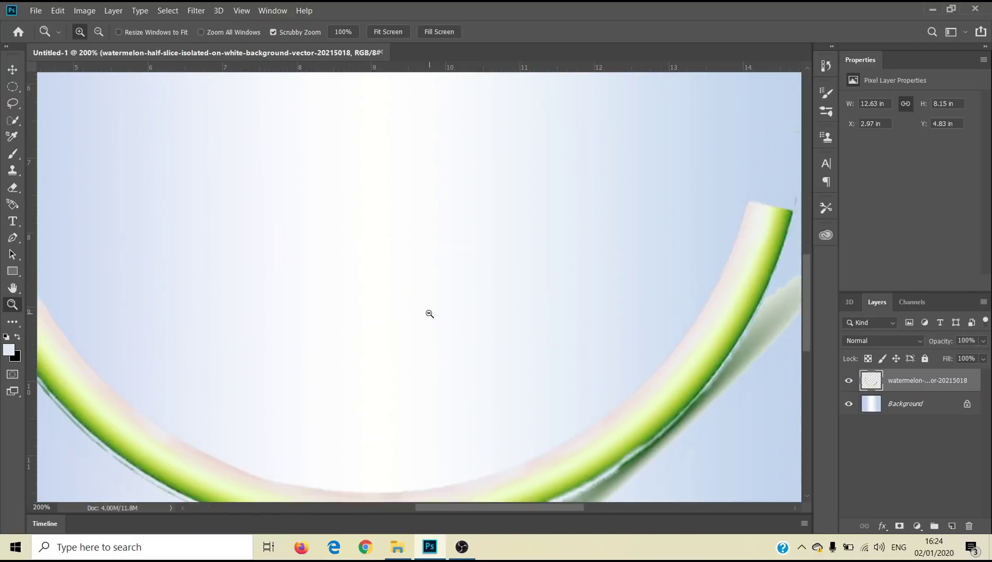
{"action": "left_click", "coordinate": [430, 315], "text": "alt"}
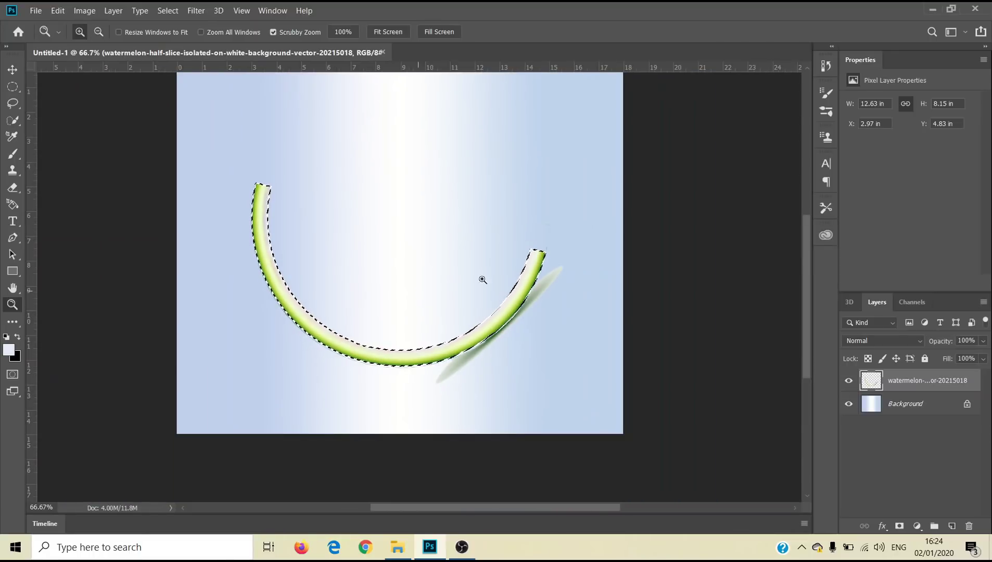
{"action": "left_click_drag", "start_coordinate": [808, 343], "coordinate": [805, 328]}
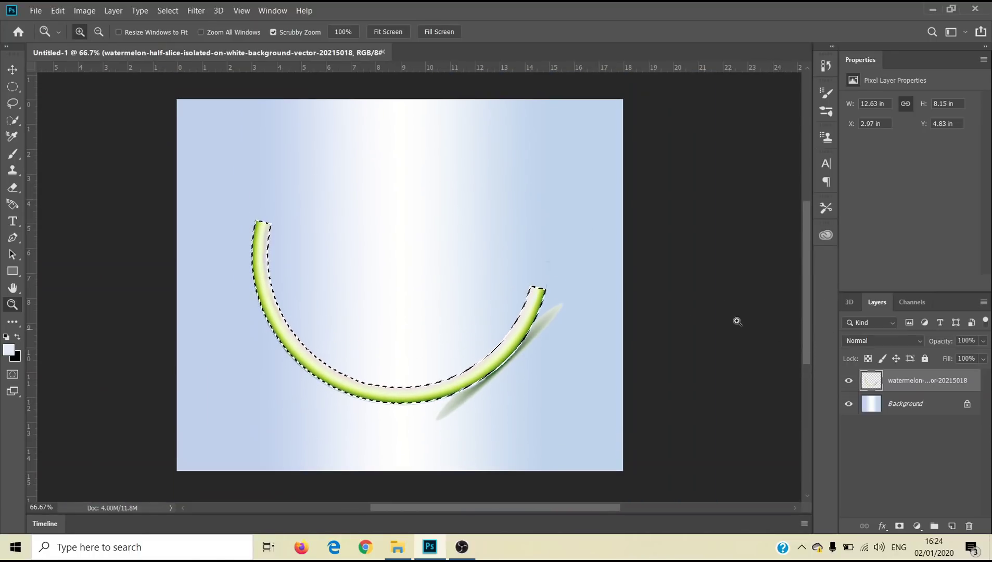
Clear the rind selection and place the water-splash_100488-27 picture from the Pictures folder into the composition.
{"action": "key", "text": "l"}
{"action": "left_click", "coordinate": [463, 324]}
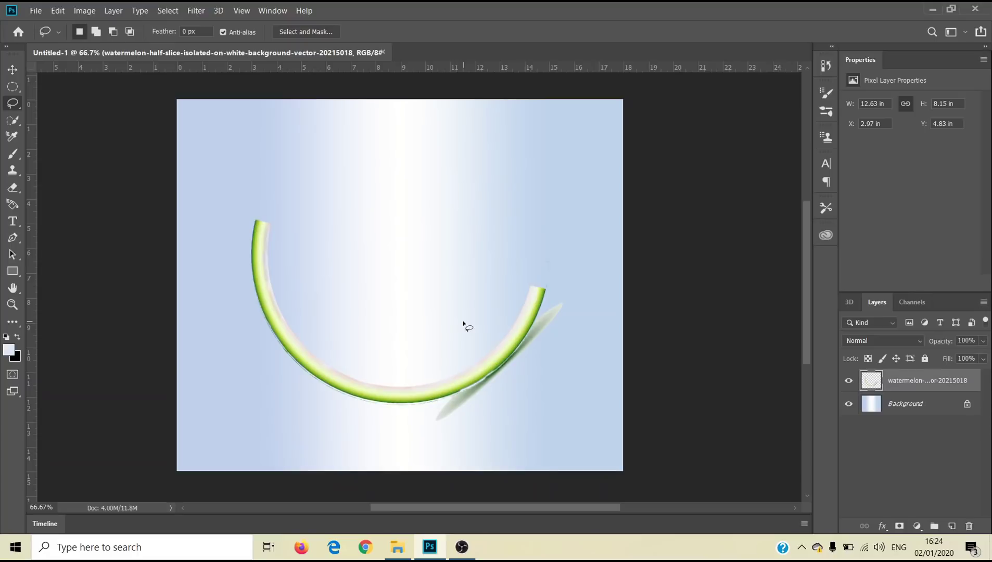
{"action": "left_click", "coordinate": [408, 553]}
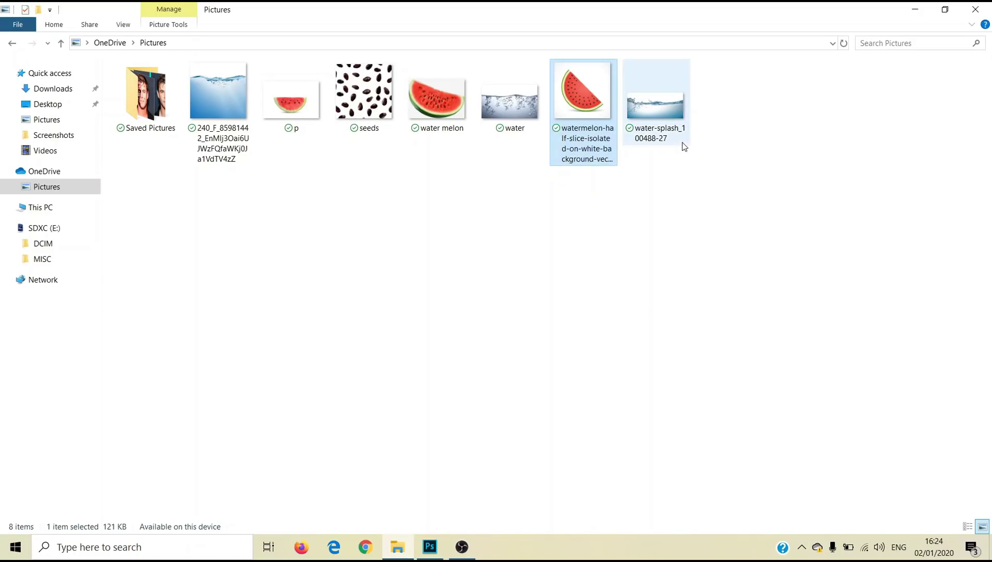
{"action": "left_click_drag", "start_coordinate": [649, 106], "coordinate": [376, 327]}
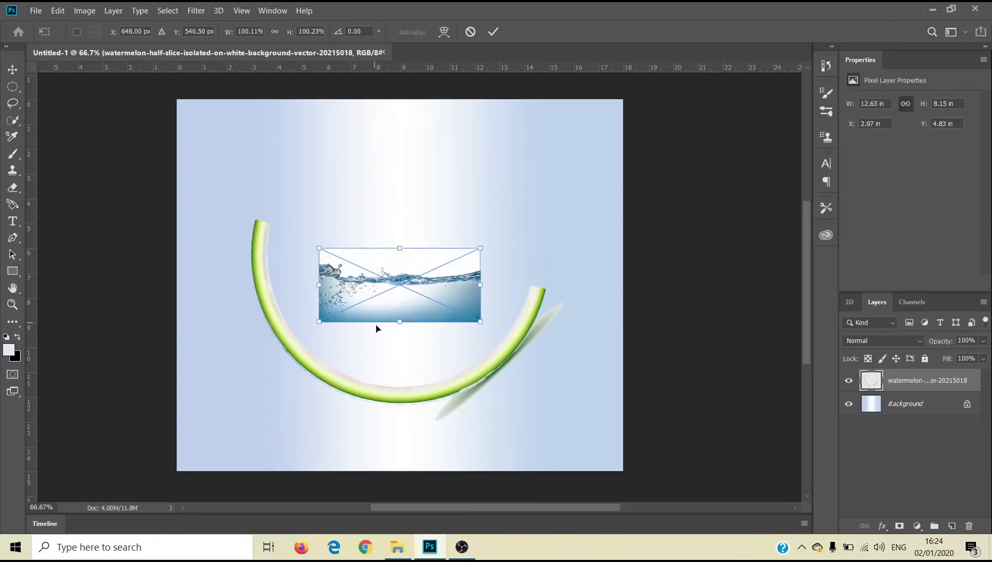
Rotate the placed water picture 11.22° clockwise, scale it to about 172% and position it at X 646.33 px, Y 473.51 px.
{"action": "left_click_drag", "start_coordinate": [471, 306], "coordinate": [443, 322]}
{"action": "left_click_drag", "start_coordinate": [467, 247], "coordinate": [489, 257]}
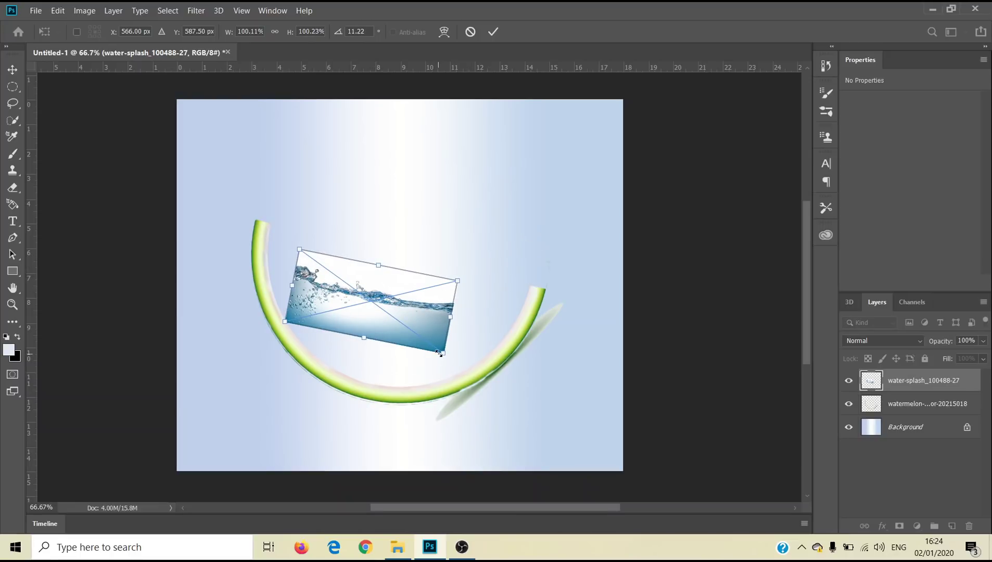
{"action": "left_click_drag", "start_coordinate": [444, 349], "coordinate": [501, 392]}
{"action": "left_click_drag", "start_coordinate": [407, 293], "coordinate": [392, 240]}
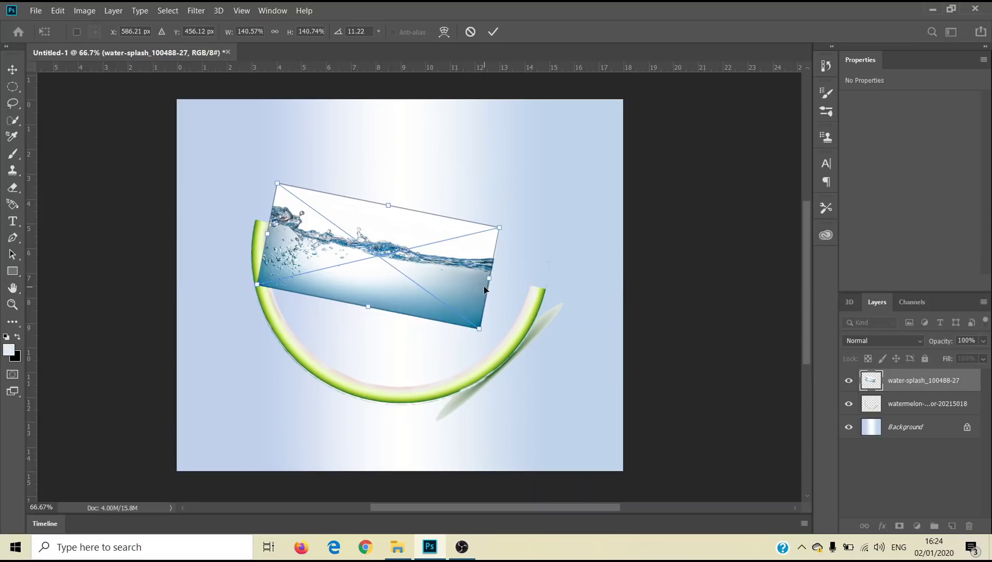
{"action": "left_click_drag", "start_coordinate": [490, 280], "coordinate": [529, 292]}
{"action": "left_click_drag", "start_coordinate": [386, 320], "coordinate": [420, 328]}
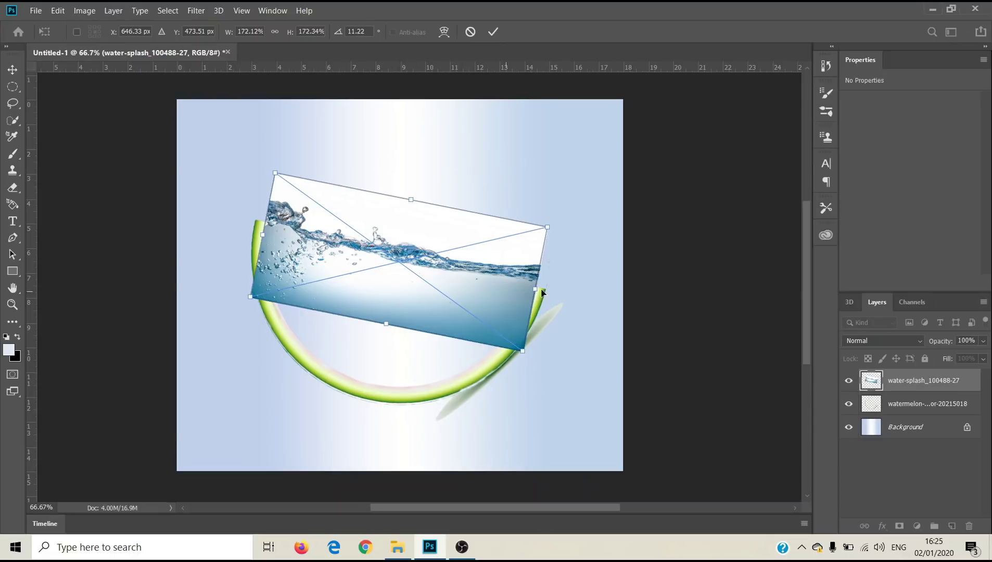
Distort the water picture to span the opening between the rind's arms, stretching its height to about 295%, and commit the placement.
{"action": "right_click", "coordinate": [504, 290]}
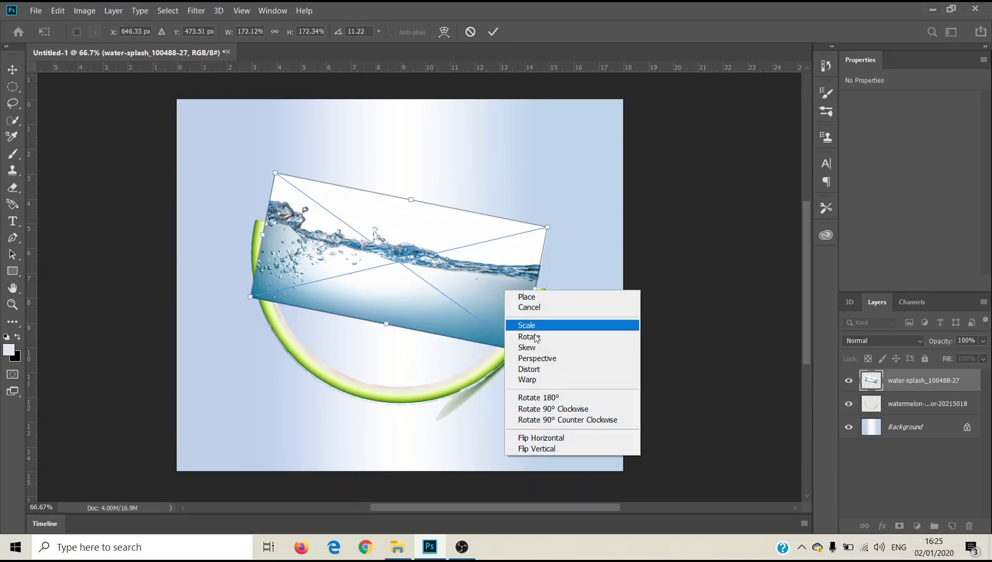
{"action": "left_click", "coordinate": [537, 371]}
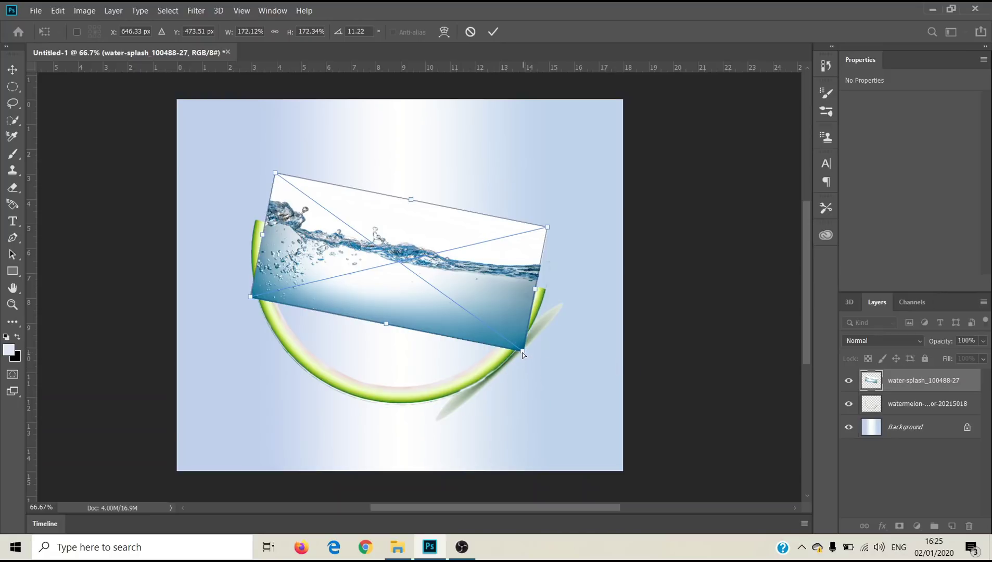
{"action": "left_click_drag", "start_coordinate": [522, 352], "coordinate": [510, 397]}
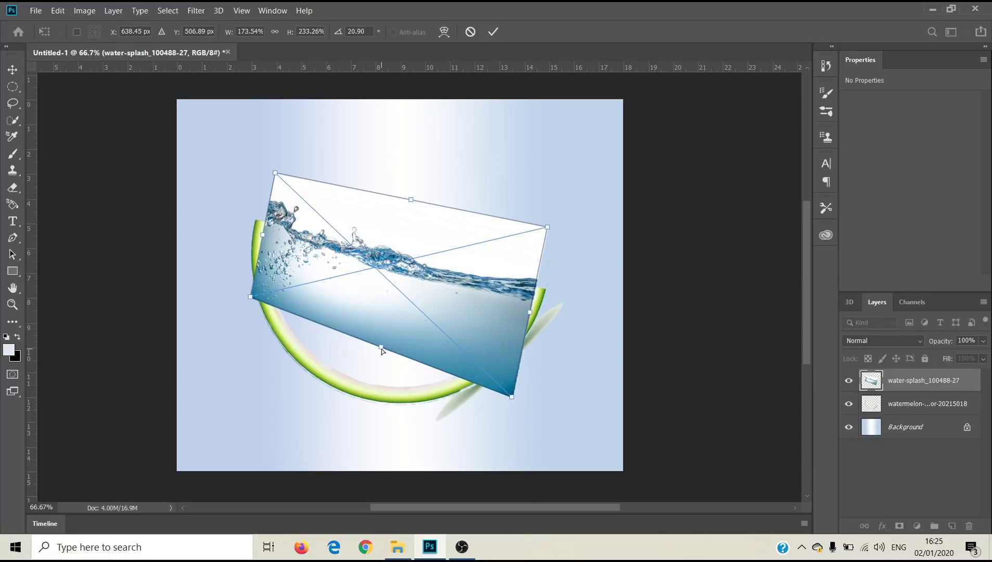
{"action": "left_click_drag", "start_coordinate": [382, 347], "coordinate": [377, 395]}
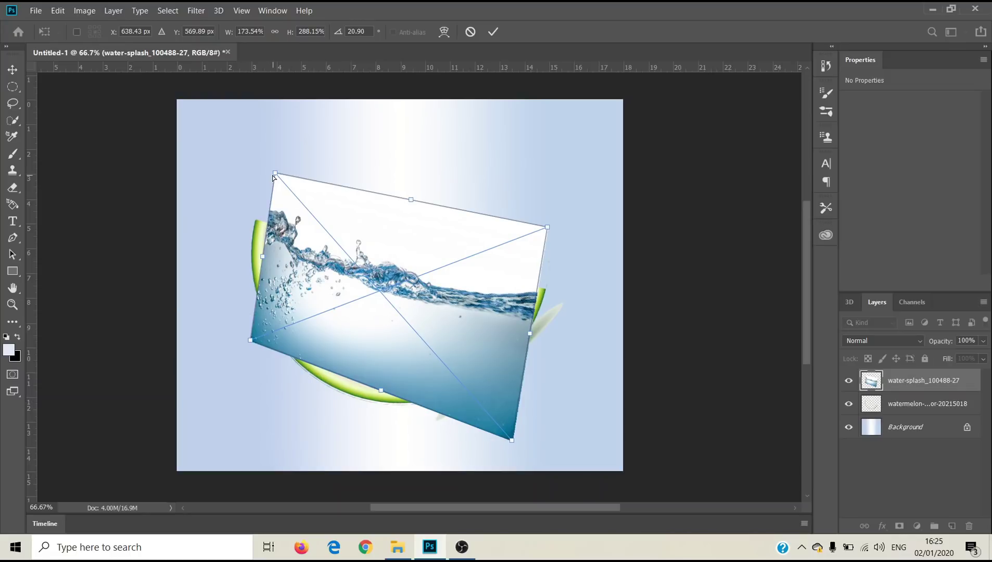
{"action": "left_click_drag", "start_coordinate": [273, 176], "coordinate": [278, 162]}
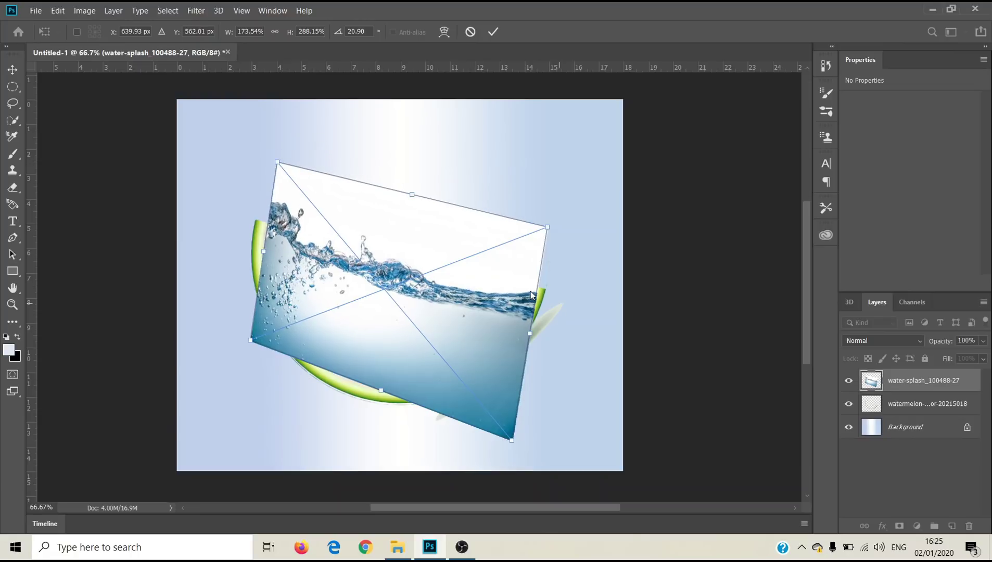
{"action": "left_click_drag", "start_coordinate": [548, 227], "coordinate": [548, 223]}
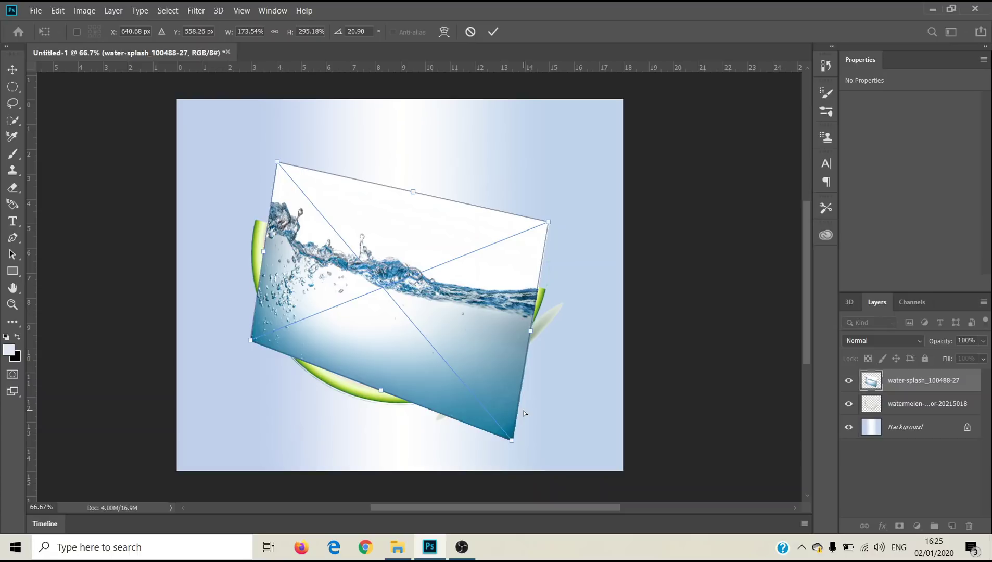
{"action": "key", "text": "l"}
{"action": "key", "text": "Return"}
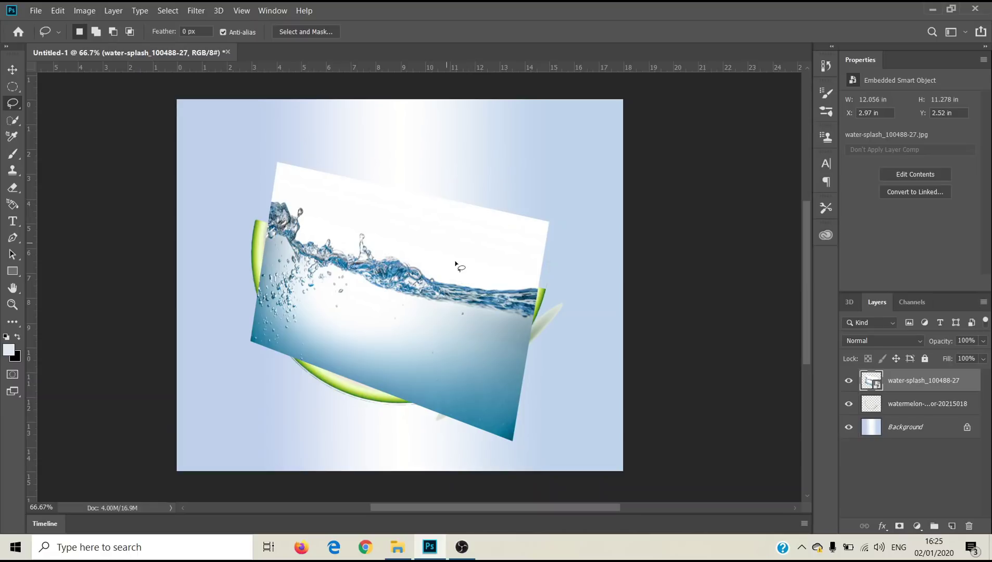
Select the white area above the water with the Magic Wand and erase it with the Magic Eraser, rasterizing the smart object.
{"action": "left_click", "coordinate": [13, 120]}
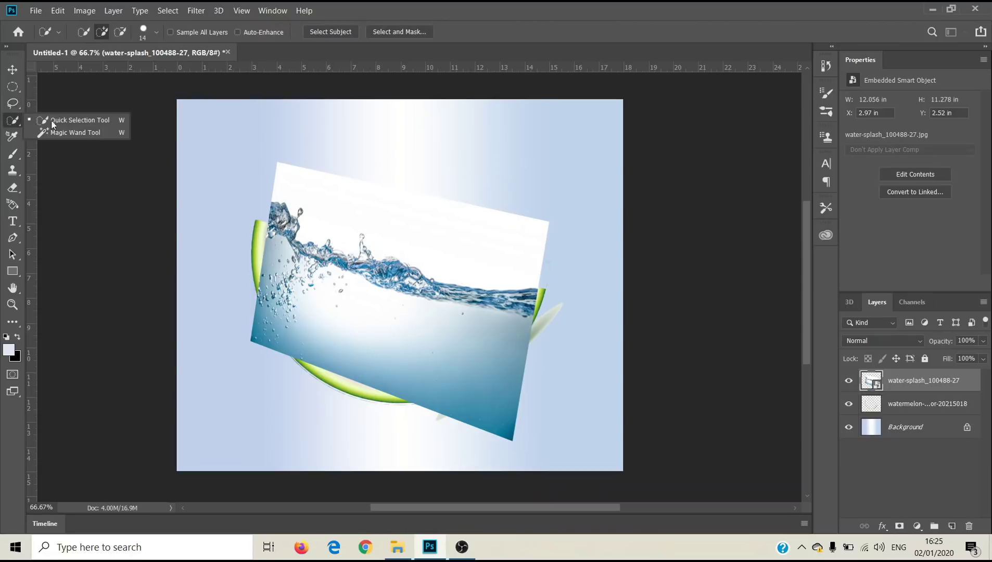
{"action": "left_click", "coordinate": [60, 132]}
{"action": "left_click", "coordinate": [372, 206]}
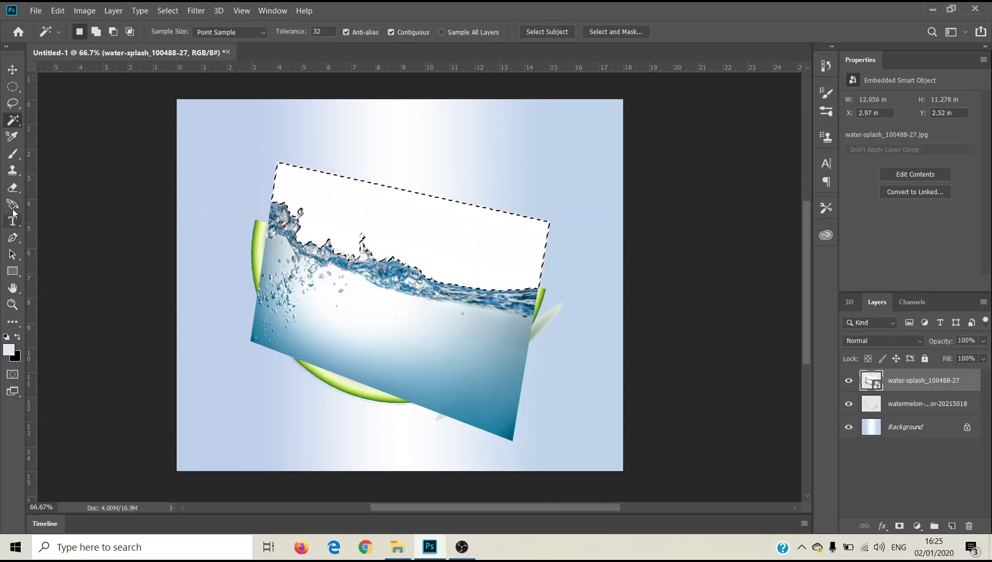
{"action": "left_click", "coordinate": [18, 187]}
{"action": "right_click", "coordinate": [17, 187]}
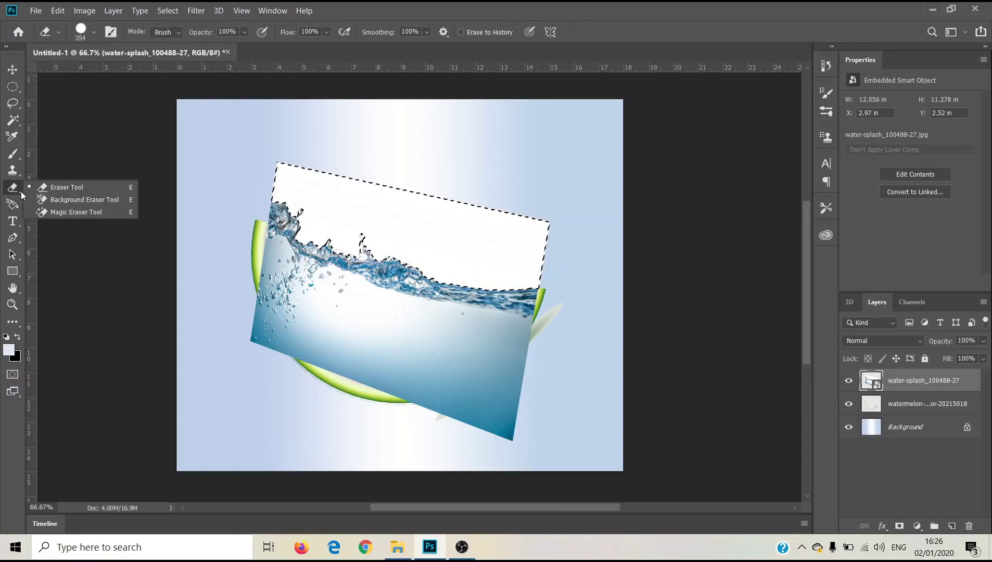
{"action": "left_click", "coordinate": [77, 213]}
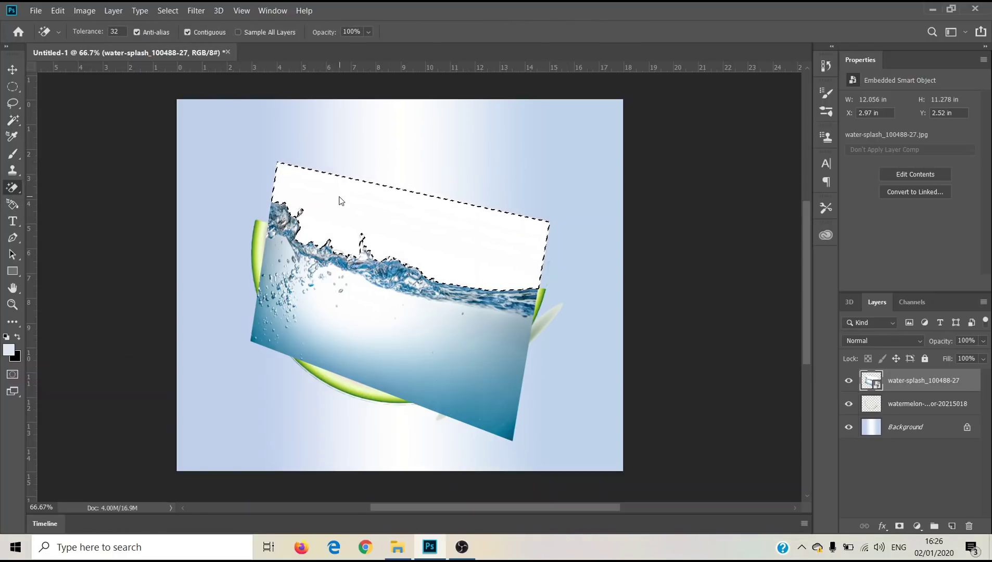
{"action": "left_click", "coordinate": [341, 201]}
{"action": "left_click", "coordinate": [512, 223]}
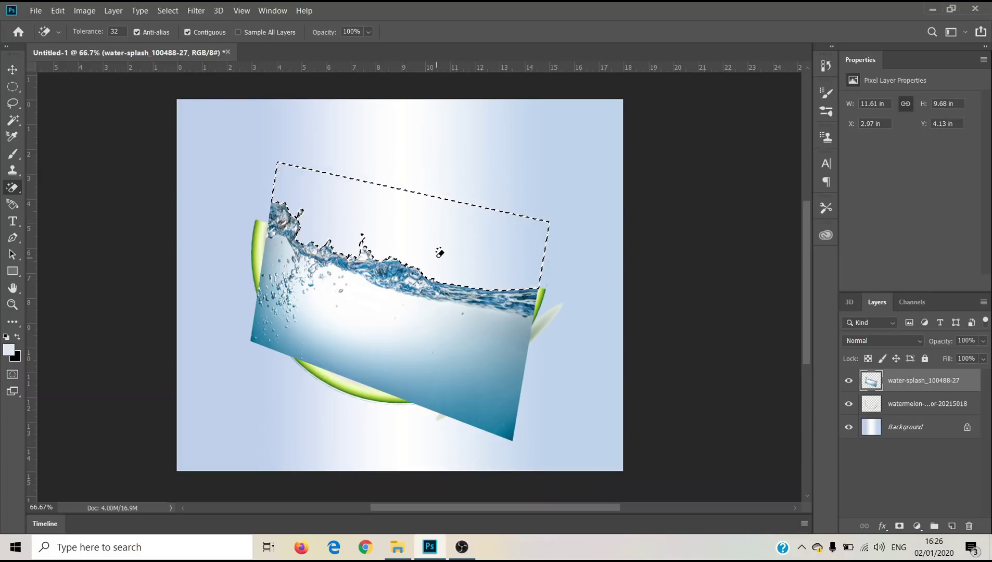
Select the whole canvas and erase the water layer's tall splash at the rind's upper left end with the Eraser.
{"action": "key", "text": "v"}
{"action": "right_click", "coordinate": [409, 317]}
{"action": "left_click", "coordinate": [422, 321]}
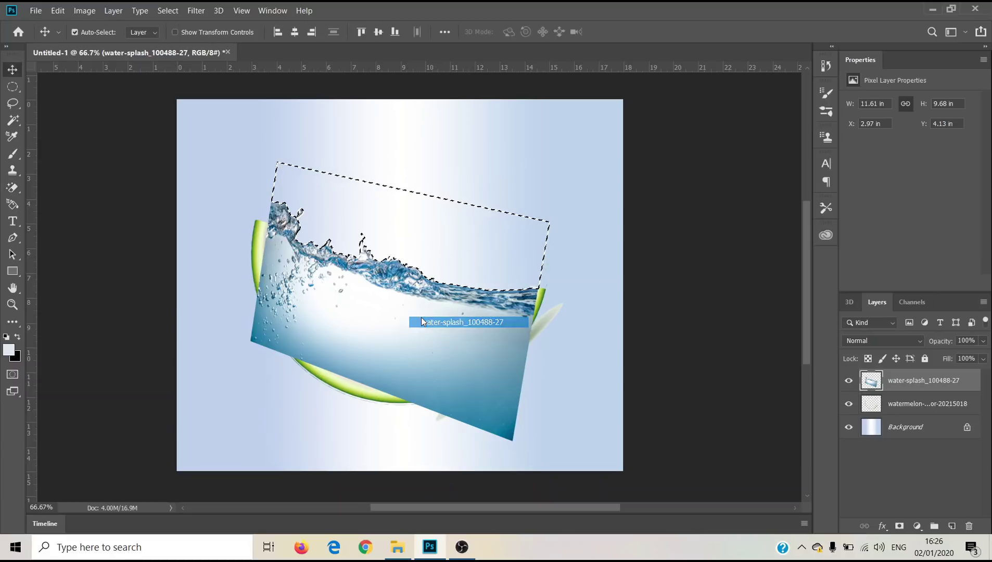
{"action": "key", "text": "e"}
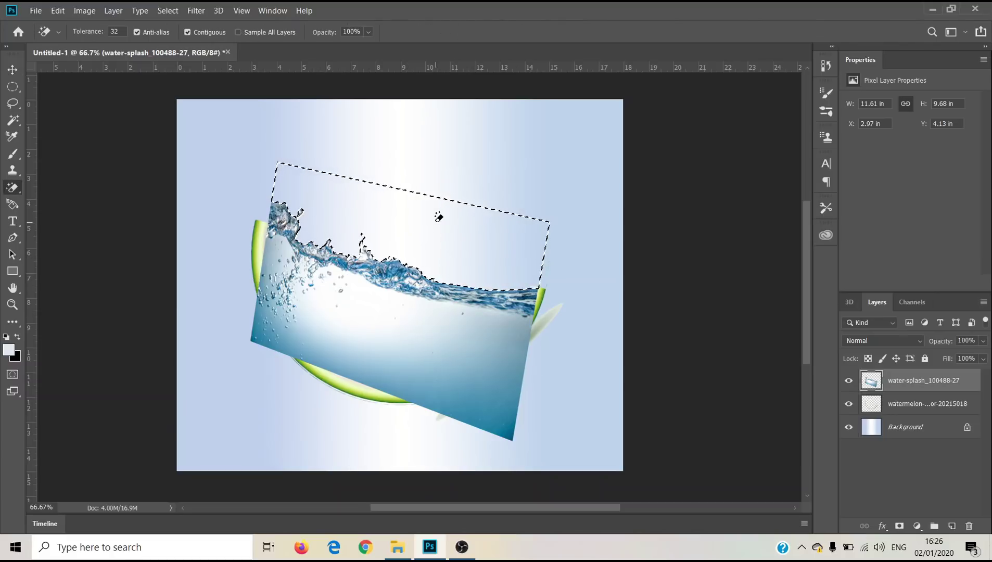
{"action": "key", "text": "shift+e"}
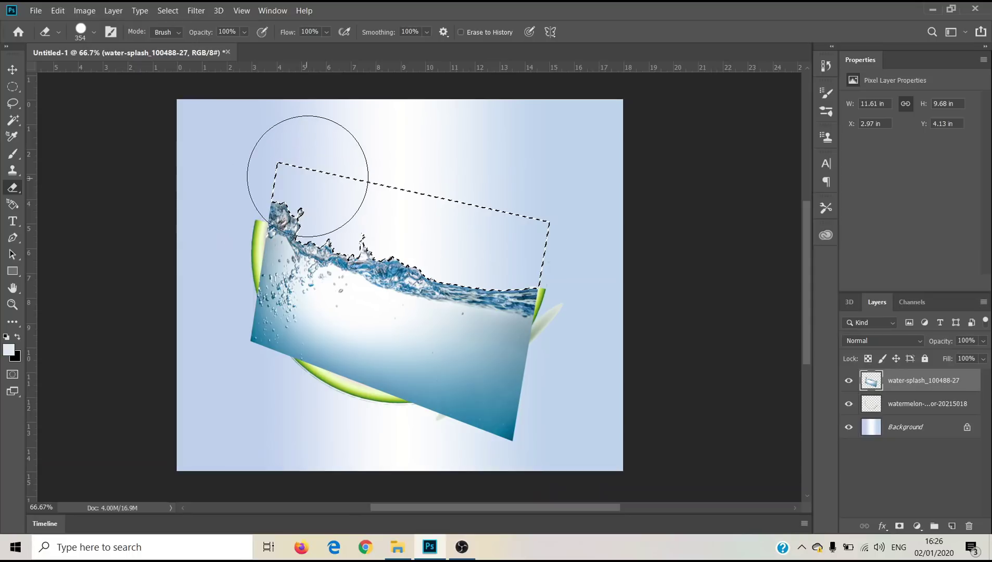
{"action": "key", "text": "ctrl"}
{"action": "key", "text": "ctrl+a"}
{"action": "left_click_drag", "start_coordinate": [310, 176], "coordinate": [300, 168]}
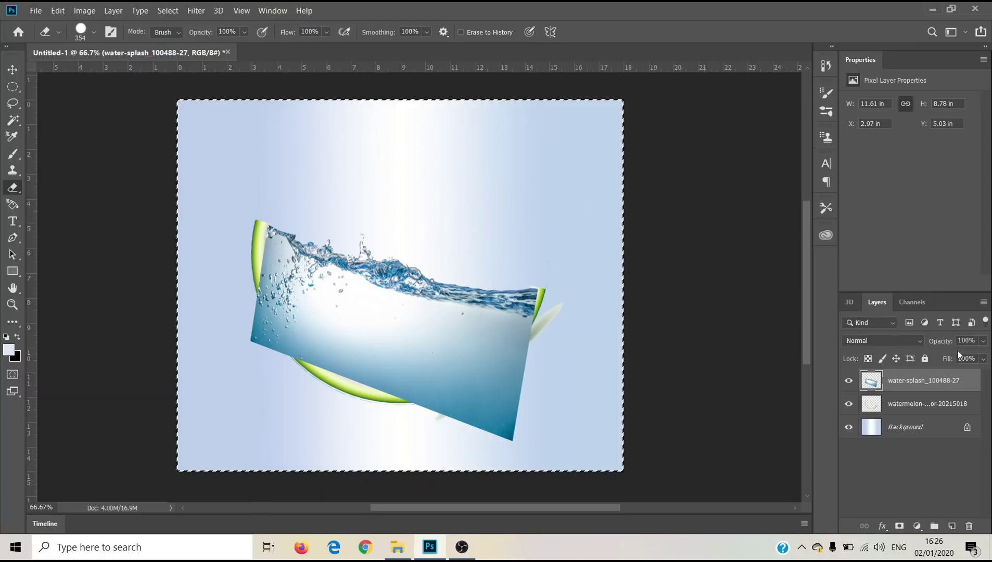
Lower the water-splash layer's opacity to 28%.
{"action": "left_click", "coordinate": [984, 342]}
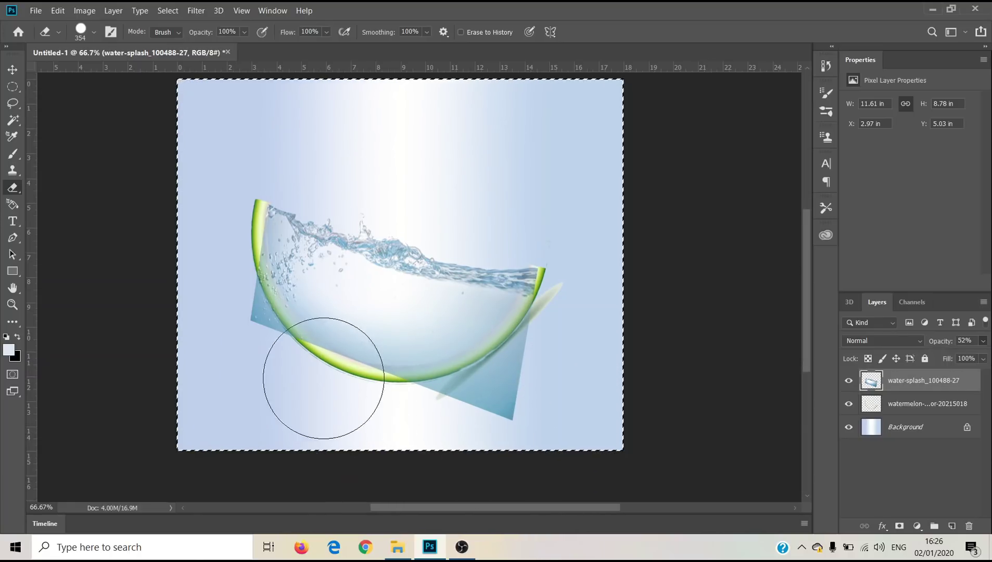
{"action": "key", "text": "z"}
{"action": "left_click", "coordinate": [308, 388]}
{"action": "left_click", "coordinate": [982, 341]}
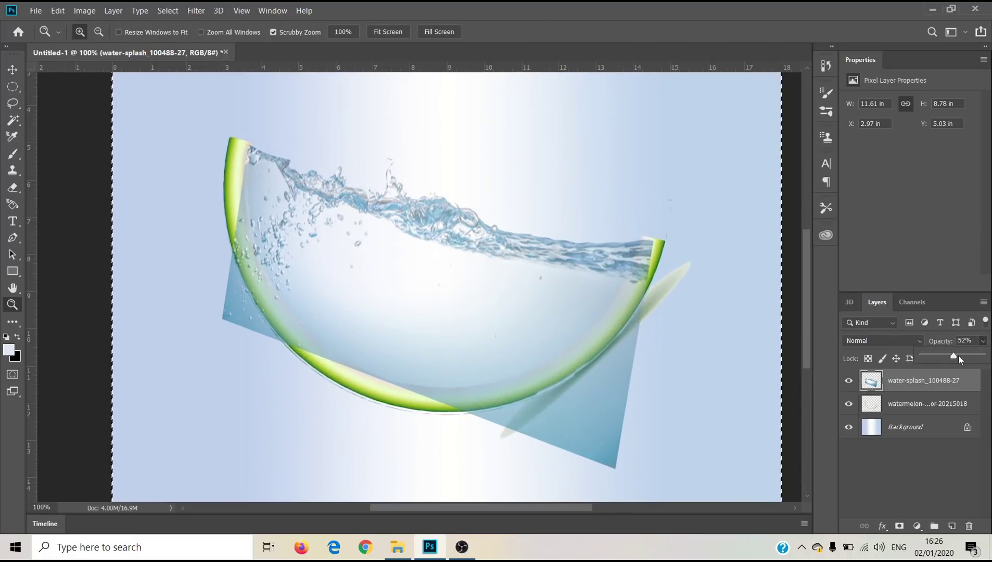
{"action": "left_click_drag", "start_coordinate": [955, 356], "coordinate": [956, 354]}
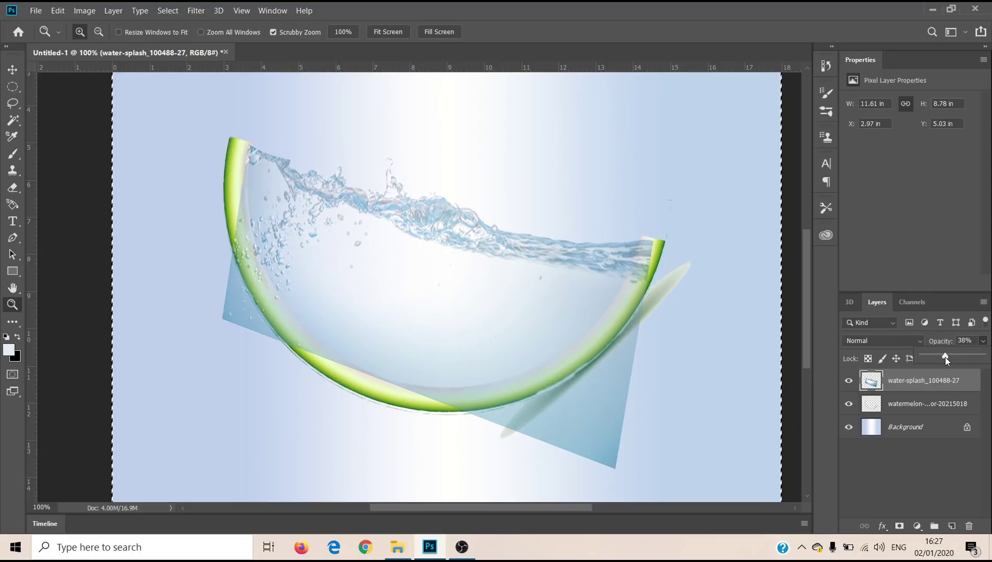
{"action": "left_click_drag", "start_coordinate": [941, 358], "coordinate": [939, 358]}
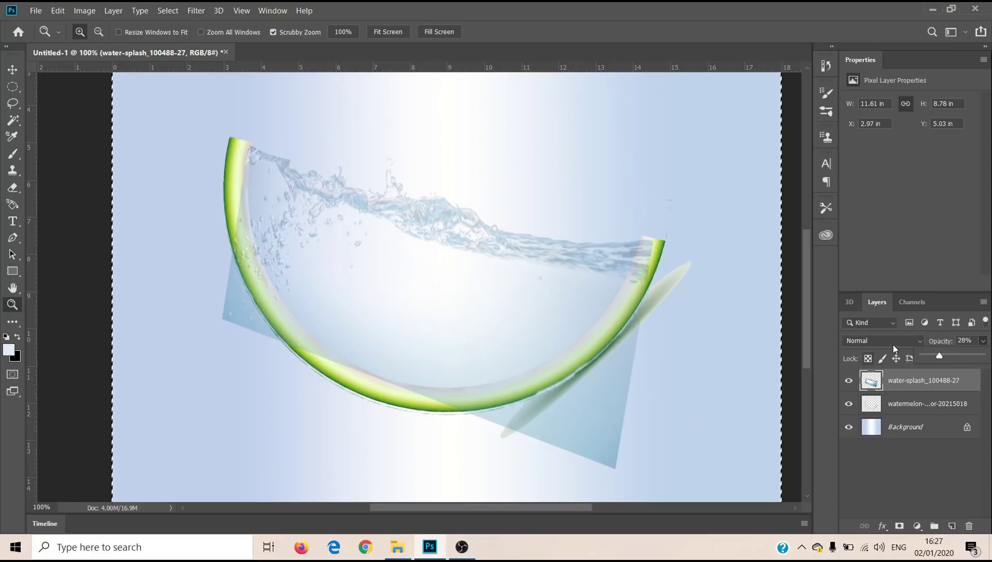
{"action": "left_click_drag", "start_coordinate": [936, 356], "coordinate": [935, 357]}
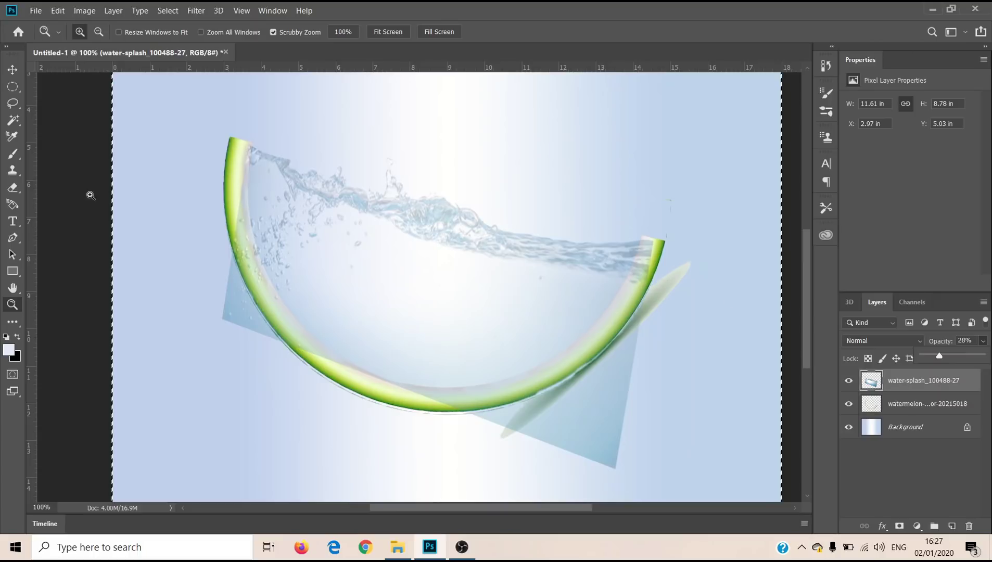
Erase the water protruding beyond the rind's outer edge at the lower left and lower right with the 354 px Eraser.
{"action": "key", "text": "e"}
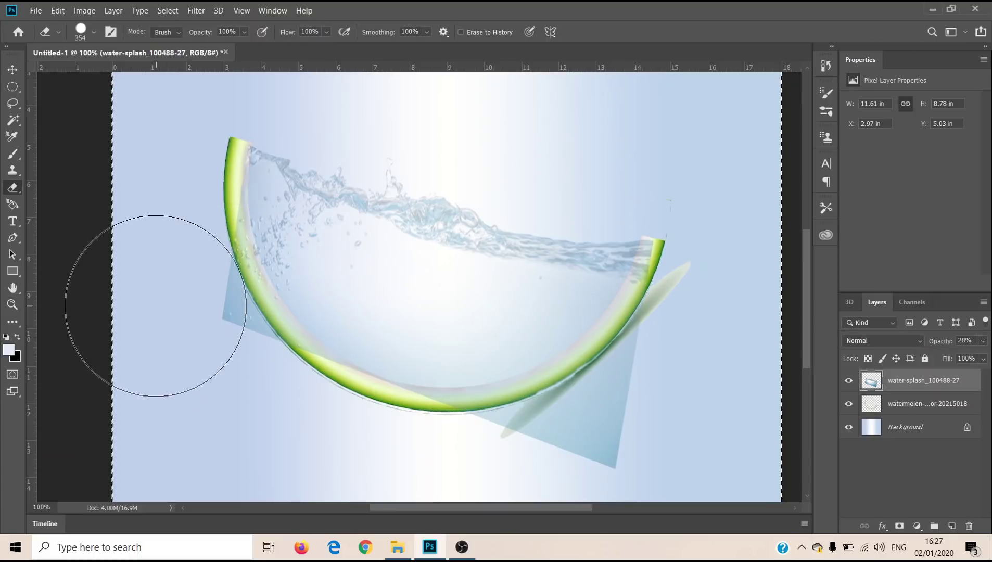
{"action": "left_click_drag", "start_coordinate": [155, 299], "coordinate": [170, 332]}
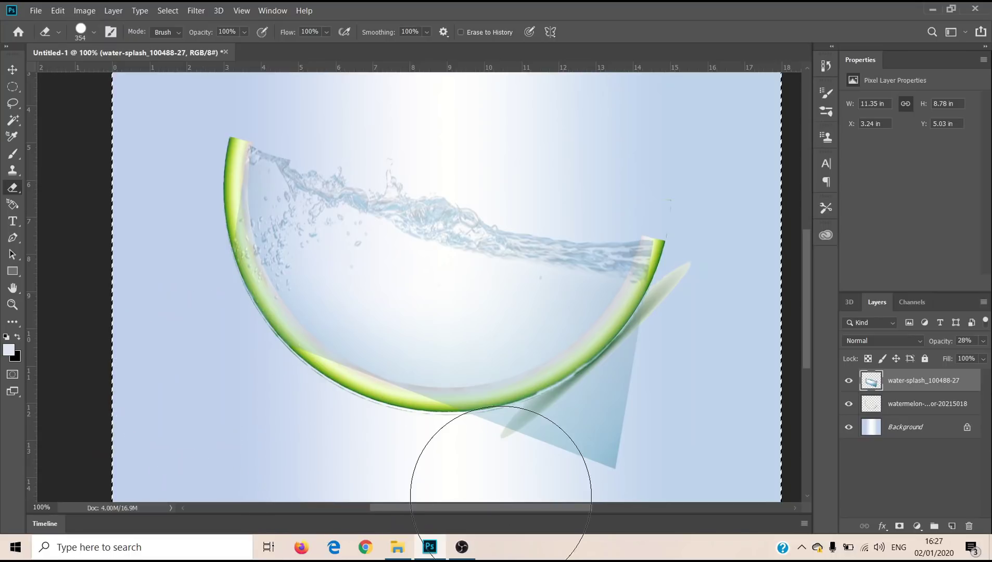
{"action": "left_click", "coordinate": [508, 484]}
{"action": "mouse_move", "coordinate": [571, 478]}
{"action": "left_mouse_down"}
{"action": "mouse_move", "coordinate": [626, 451]}
{"action": "mouse_move", "coordinate": [680, 392]}
{"action": "mouse_move", "coordinate": [637, 438]}
{"action": "left_mouse_up"}
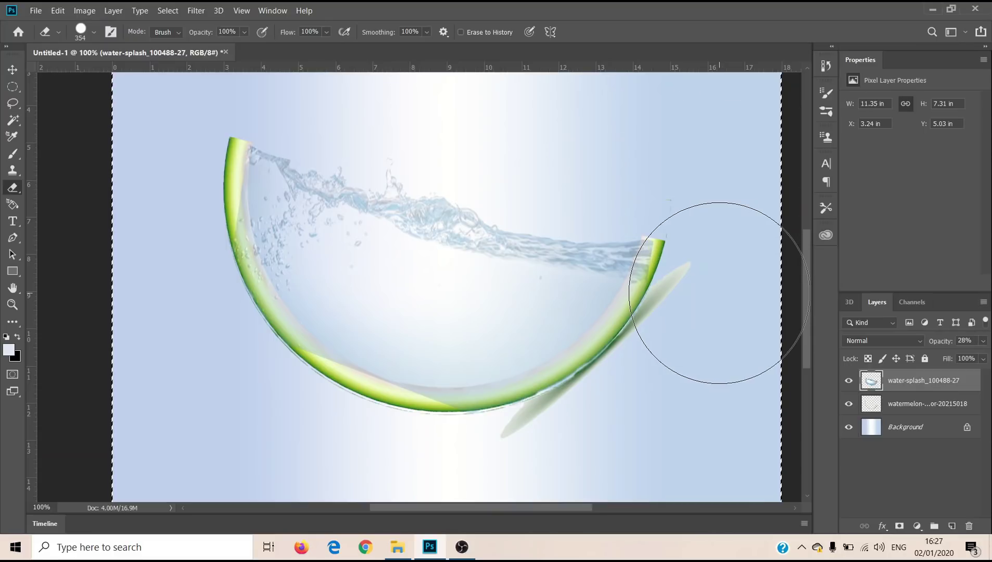
{"action": "mouse_move", "coordinate": [720, 293]}
{"action": "left_mouse_down"}
{"action": "mouse_move", "coordinate": [691, 361]}
{"action": "mouse_move", "coordinate": [677, 333]}
{"action": "mouse_move", "coordinate": [647, 394]}
{"action": "mouse_move", "coordinate": [659, 391]}
{"action": "mouse_move", "coordinate": [613, 439]}
{"action": "left_mouse_up"}
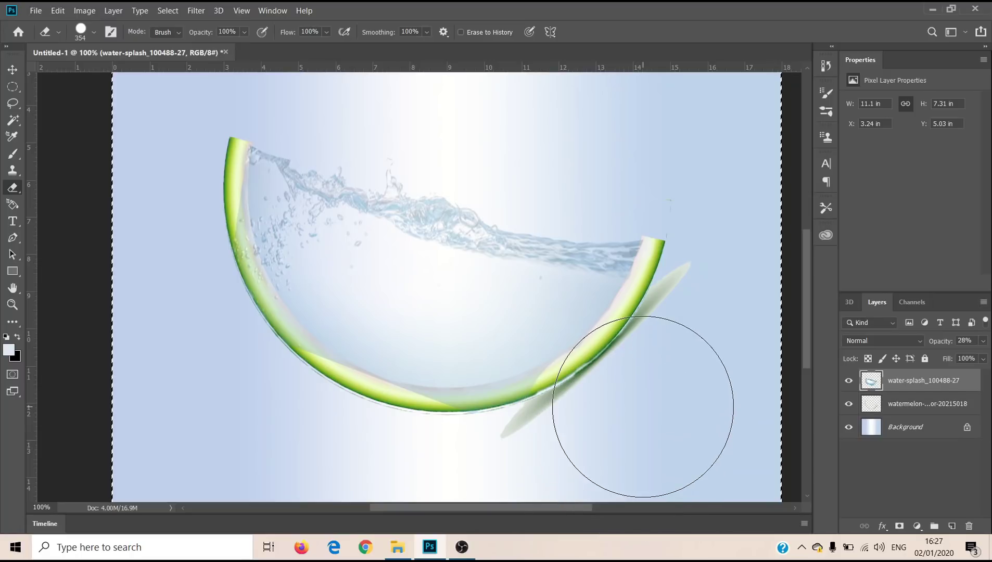
{"action": "left_click", "coordinate": [520, 454]}
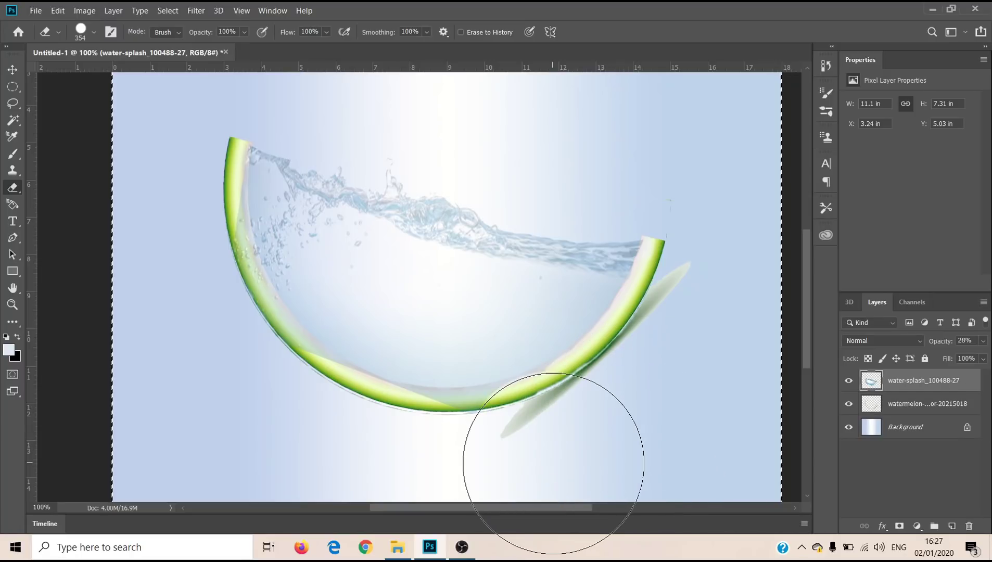
Set the Eraser size to 155 px and erase the water overlapping the bottom of the rind and its lower right curve.
{"action": "left_click", "coordinate": [84, 33]}
{"action": "left_click_drag", "start_coordinate": [83, 68], "coordinate": [126, 73]}
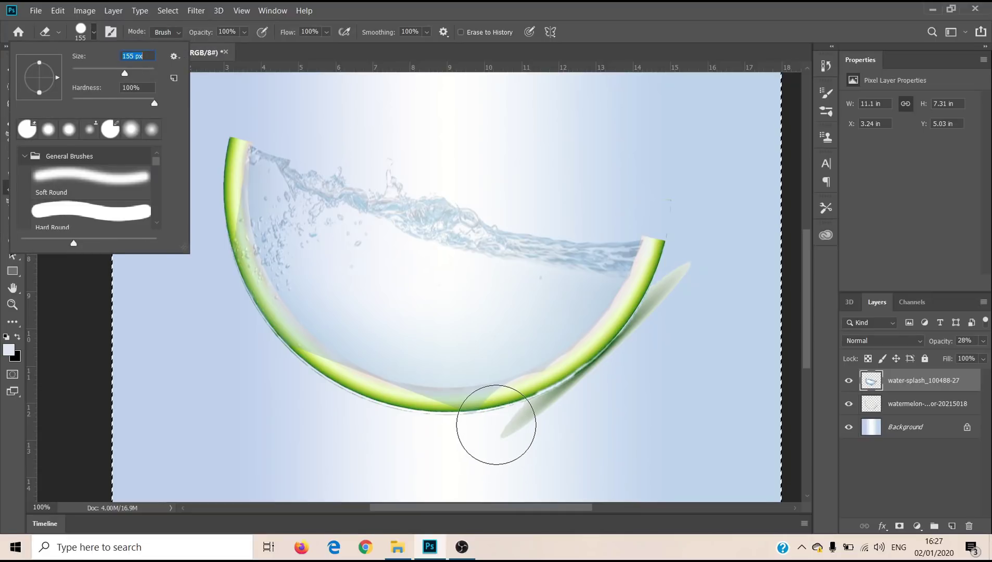
{"action": "left_click", "coordinate": [496, 429]}
{"action": "left_click_drag", "start_coordinate": [498, 427], "coordinate": [410, 429]}
{"action": "key", "text": "z"}
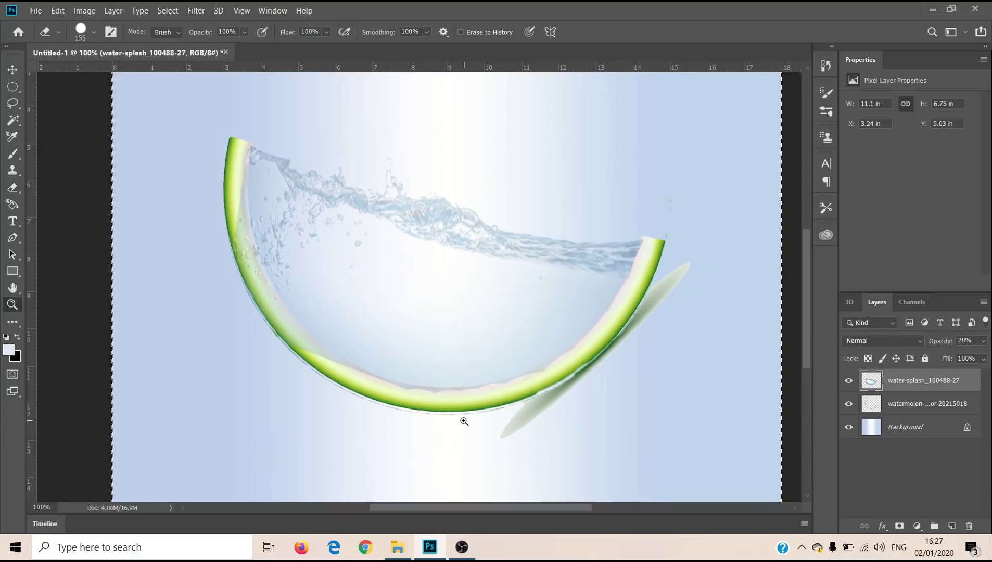
{"action": "left_click", "coordinate": [464, 421]}
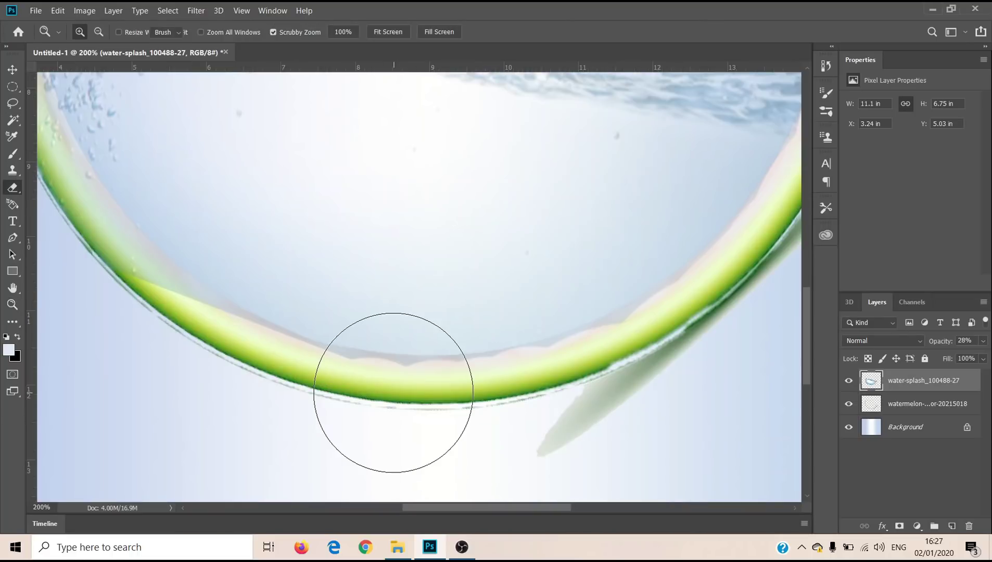
{"action": "mouse_move", "coordinate": [393, 393]}
{"action": "left_mouse_down"}
{"action": "mouse_move", "coordinate": [326, 436]}
{"action": "mouse_move", "coordinate": [317, 429]}
{"action": "left_mouse_up"}
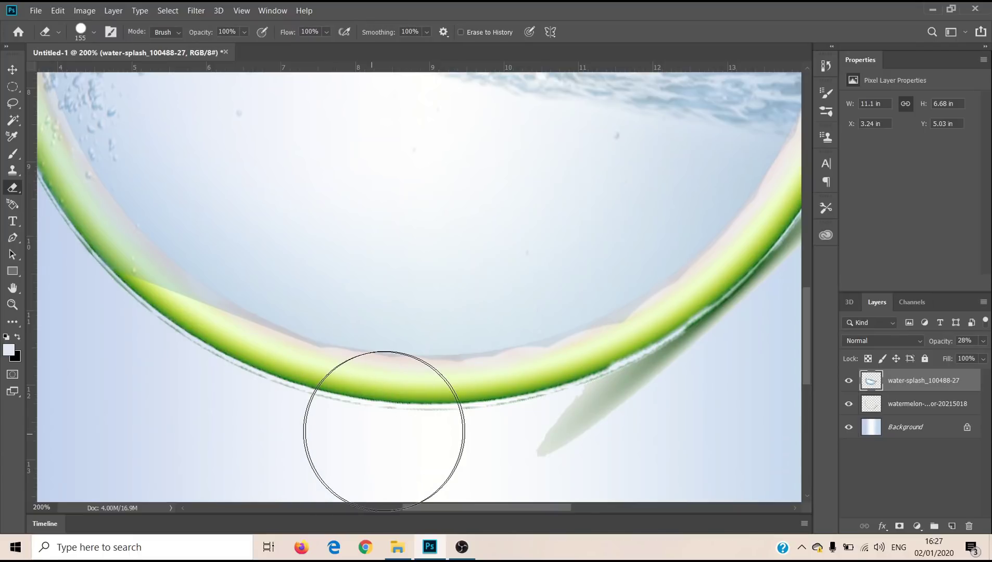
{"action": "mouse_move", "coordinate": [384, 431]}
{"action": "left_mouse_down"}
{"action": "mouse_move", "coordinate": [507, 416]}
{"action": "mouse_move", "coordinate": [506, 429]}
{"action": "mouse_move", "coordinate": [694, 373]}
{"action": "left_mouse_up"}
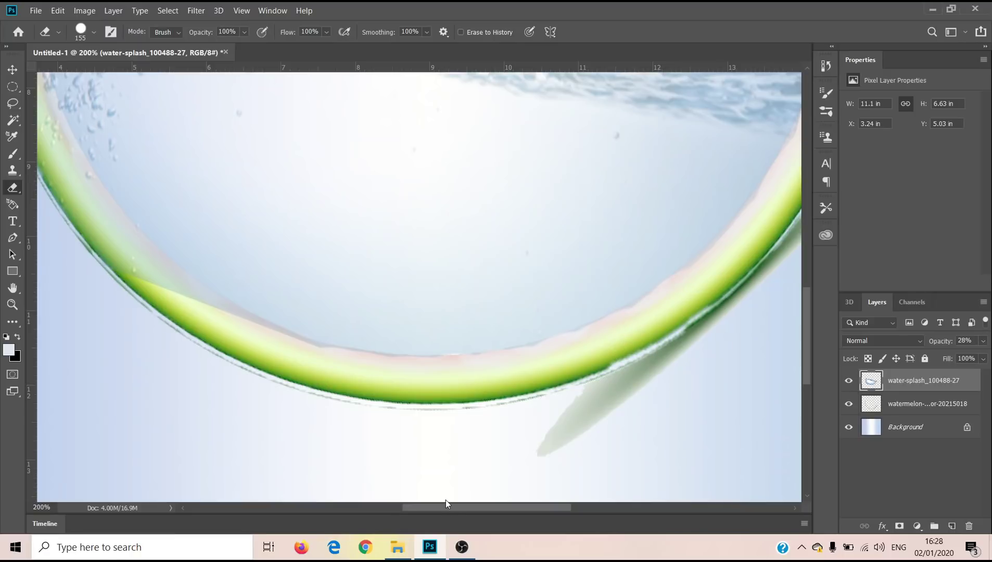
Erase the water-splash layer's bubbles and tint covering the rind's left side, from the lower left curve up.
{"action": "left_click_drag", "start_coordinate": [446, 501], "coordinate": [386, 501]}
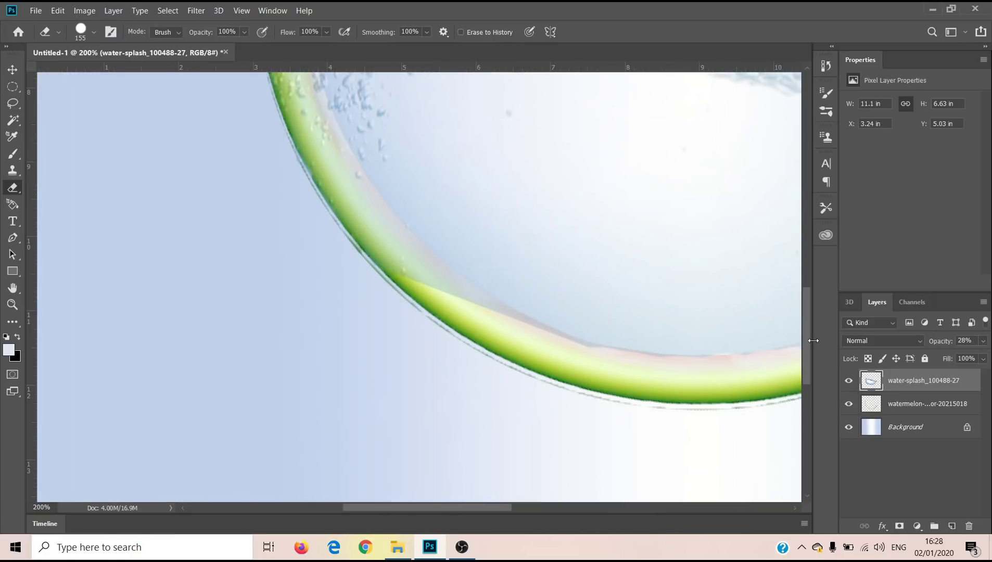
{"action": "scroll", "coordinate": [808, 319], "scroll_direction": "up", "scroll_amount": 3}
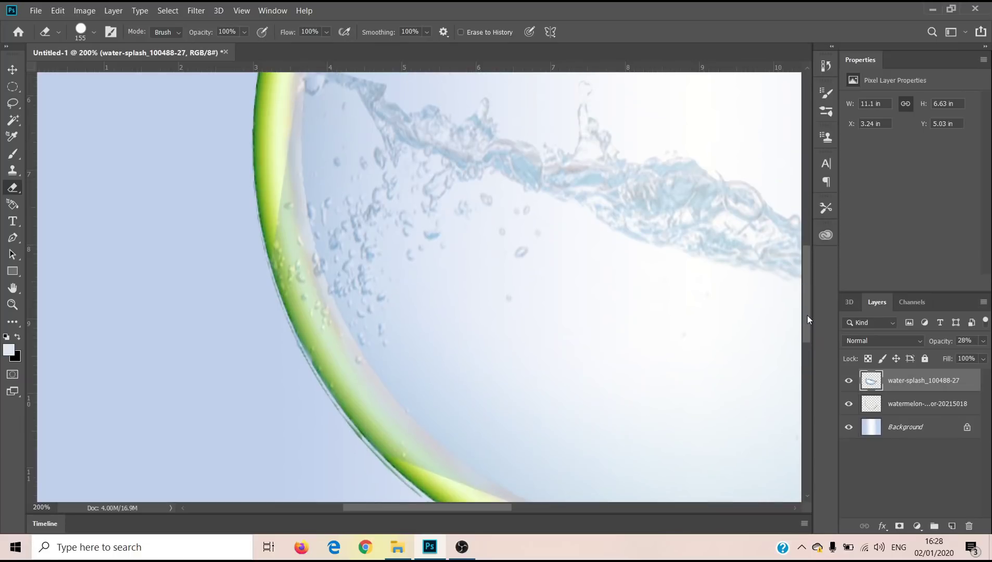
{"action": "scroll", "coordinate": [808, 320], "scroll_direction": "down", "scroll_amount": 1}
{"action": "left_click", "coordinate": [357, 438]}
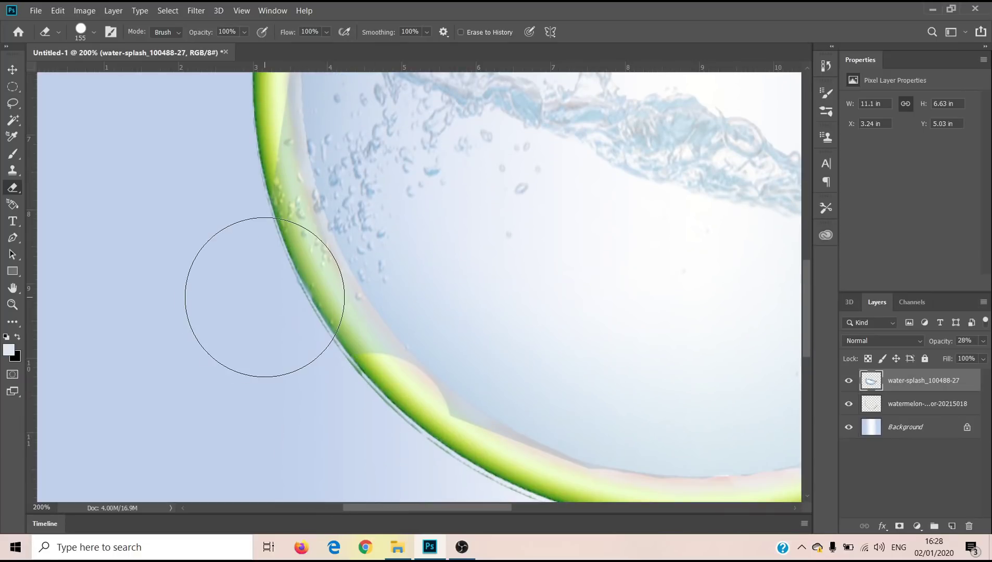
{"action": "left_click_drag", "start_coordinate": [316, 370], "coordinate": [318, 367]}
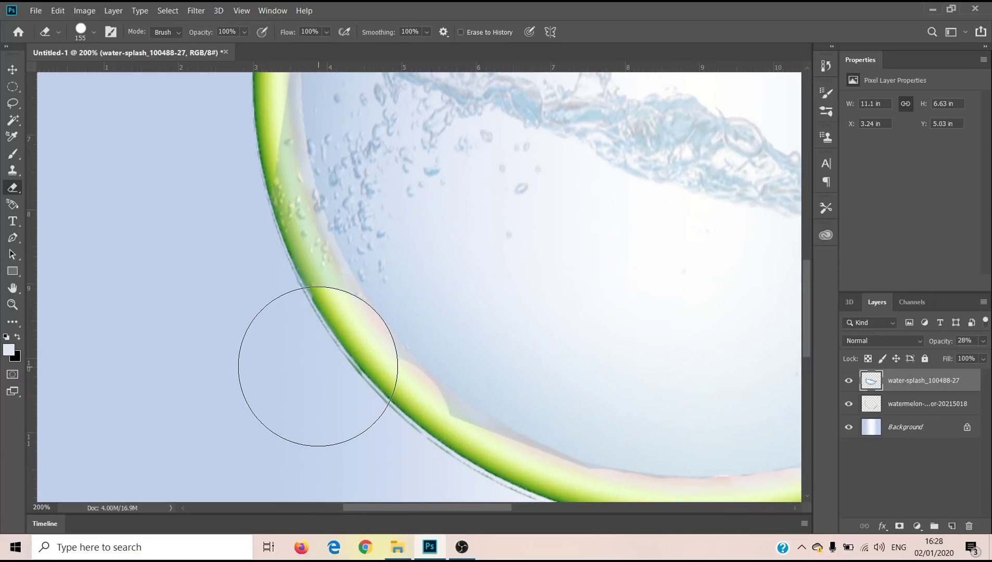
{"action": "mouse_move", "coordinate": [270, 288]}
{"action": "left_mouse_down"}
{"action": "mouse_move", "coordinate": [231, 195]}
{"action": "mouse_move", "coordinate": [221, 133]}
{"action": "left_mouse_up"}
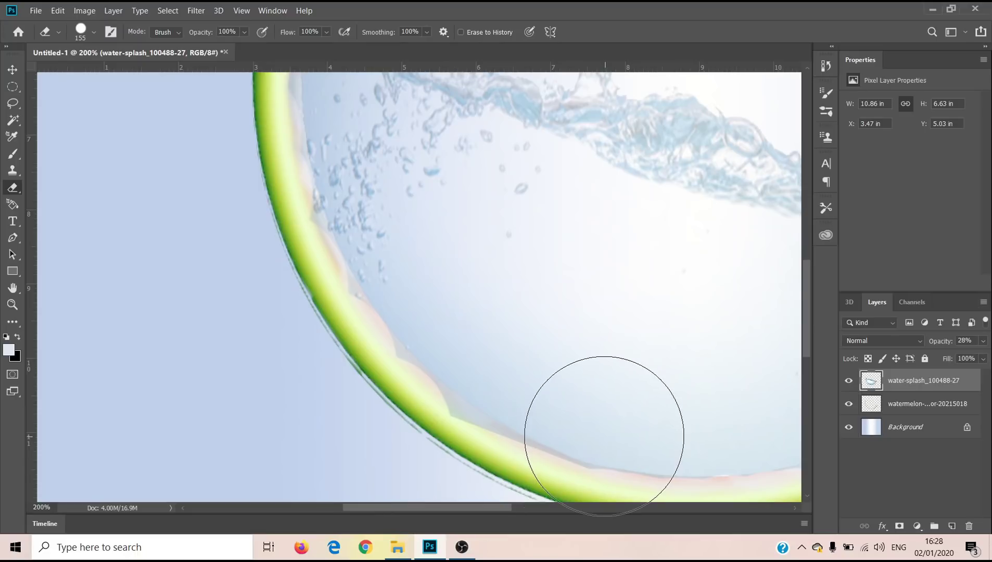
Try to select the rind's upper left end with the Quick Selection tool on the water-splash layer.
{"action": "key", "text": "z"}
{"action": "left_click", "coordinate": [616, 381], "text": "alt"}
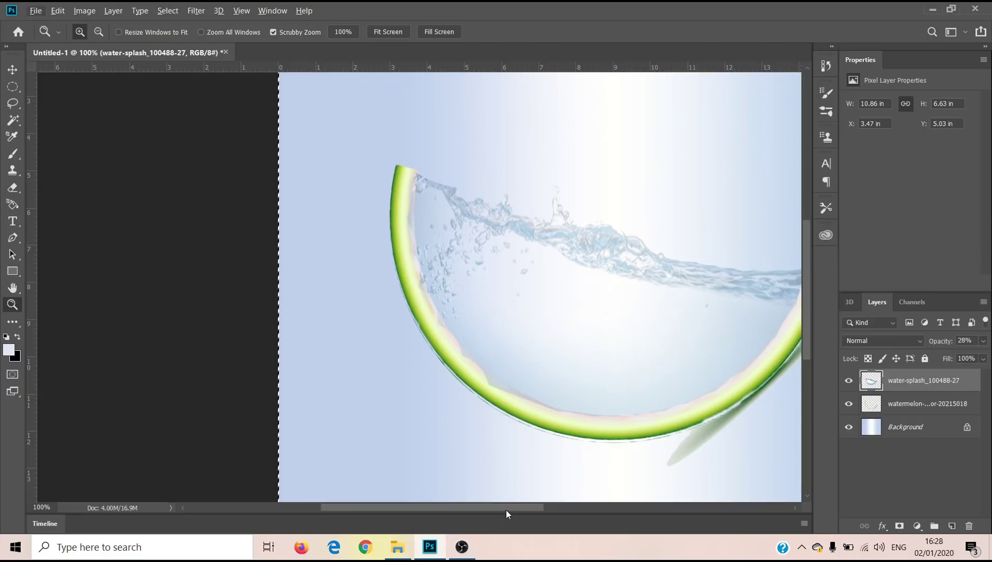
{"action": "scroll", "coordinate": [485, 457], "scroll_direction": "right", "scroll_amount": 3}
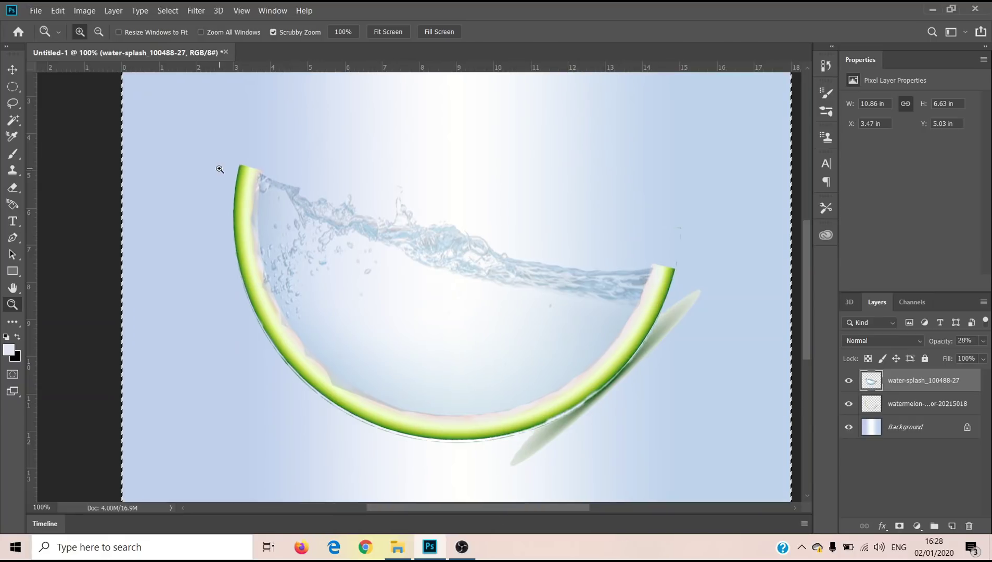
{"action": "left_click", "coordinate": [20, 119]}
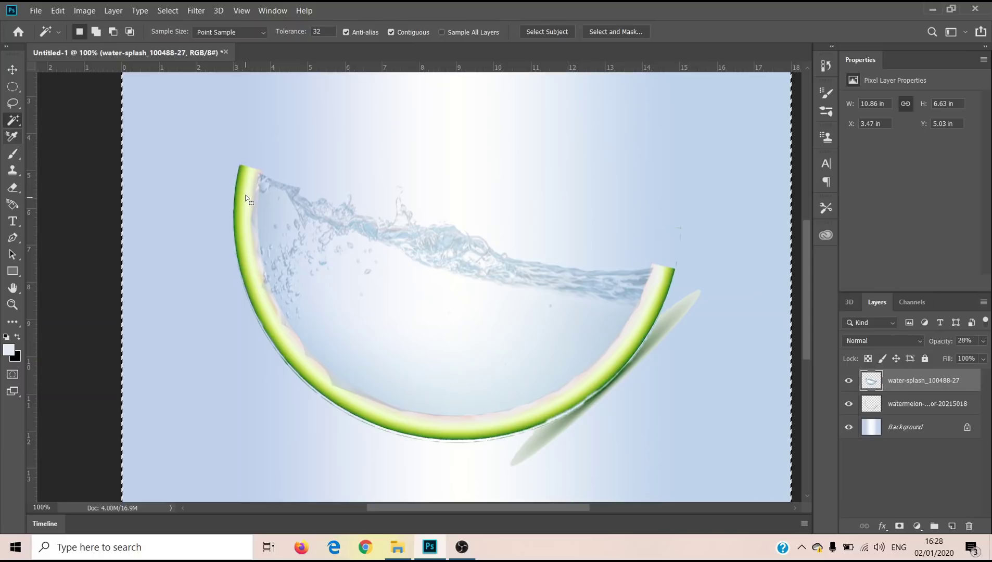
{"action": "left_click", "coordinate": [13, 154]}
{"action": "left_click", "coordinate": [13, 119]}
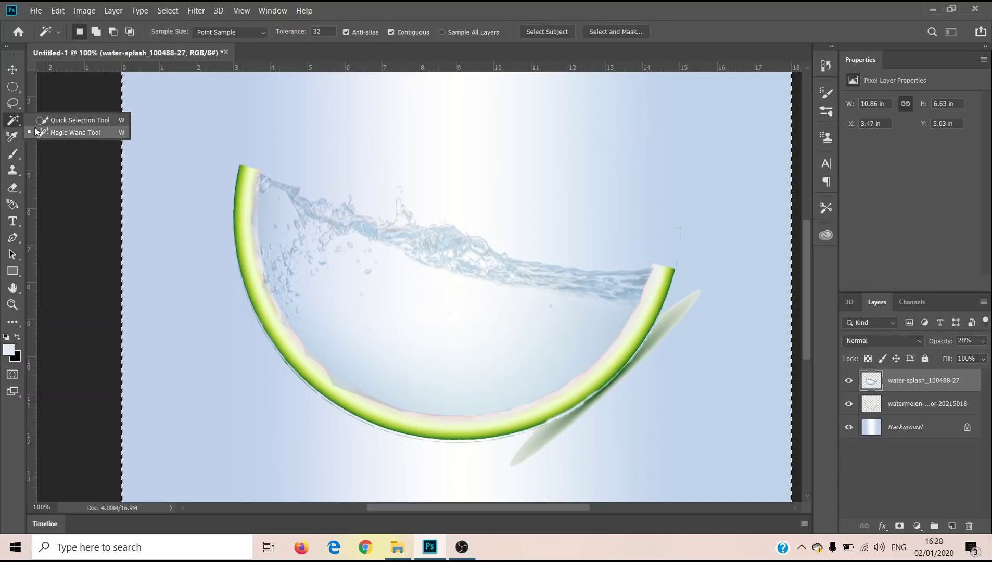
{"action": "right_click", "coordinate": [18, 120]}
{"action": "left_click", "coordinate": [62, 120]}
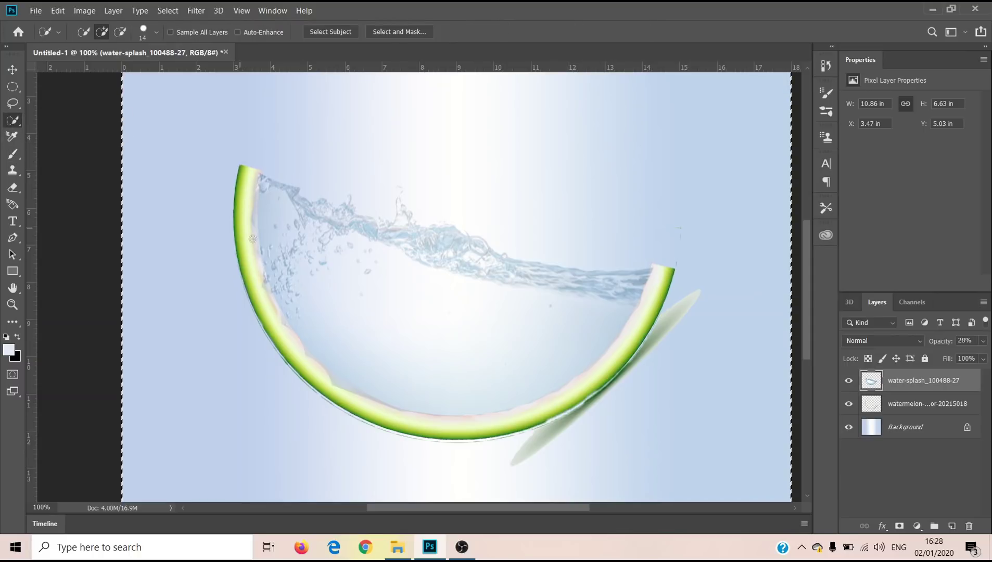
{"action": "left_click_drag", "start_coordinate": [250, 189], "coordinate": [243, 221]}
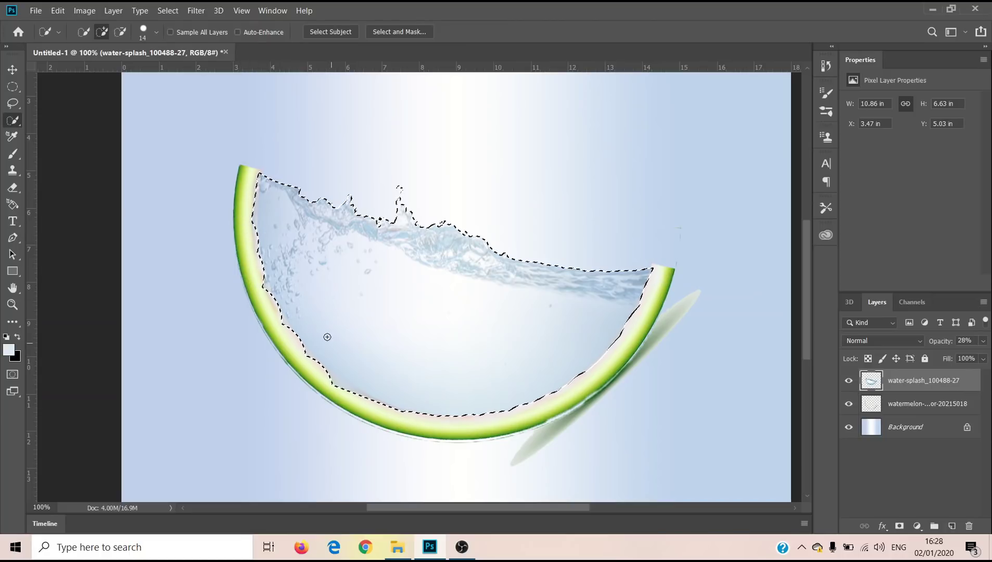
{"action": "left_click_drag", "start_coordinate": [249, 173], "coordinate": [244, 243]}
Activate the watermelon layer and select the rind along its whole curve with the Quick Selection tool.
{"action": "key", "text": "v"}
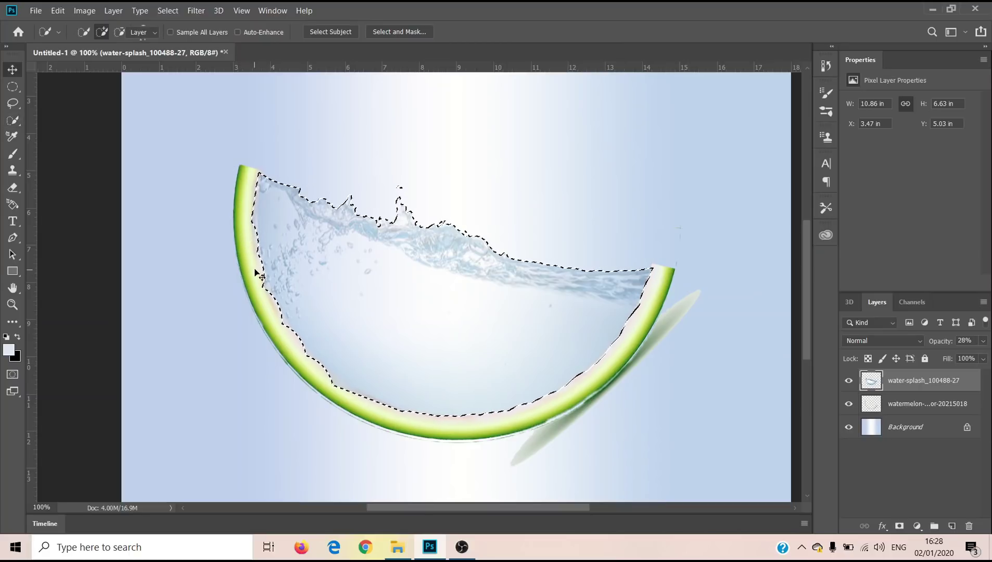
{"action": "right_click", "coordinate": [261, 276]}
{"action": "left_click", "coordinate": [263, 277]}
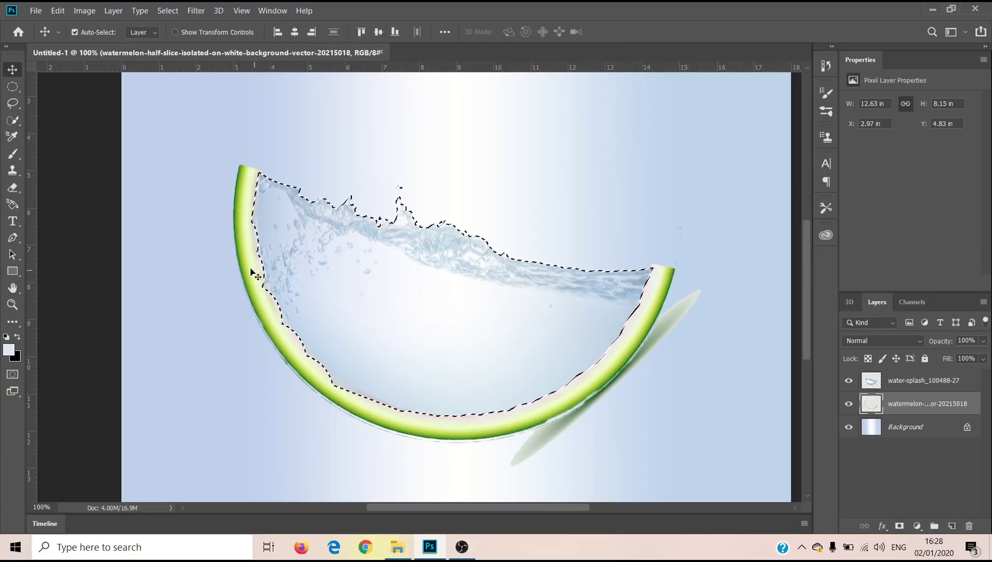
{"action": "right_click", "coordinate": [255, 273]}
{"action": "left_click", "coordinate": [261, 276]}
{"action": "left_click", "coordinate": [13, 103]}
{"action": "left_click", "coordinate": [13, 120]}
{"action": "left_click_drag", "start_coordinate": [221, 206], "coordinate": [253, 248]}
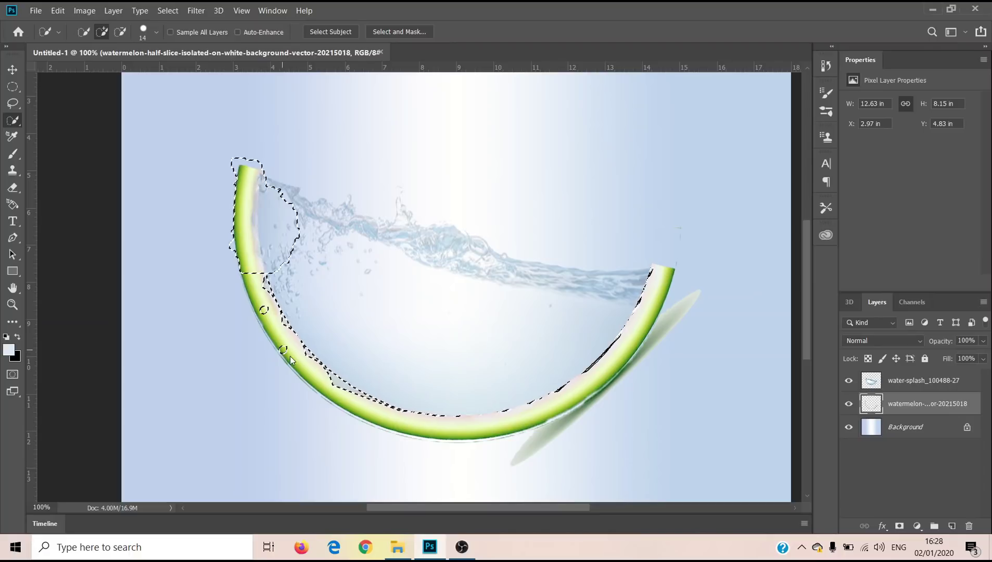
{"action": "mouse_move", "coordinate": [317, 382]}
{"action": "left_mouse_down"}
{"action": "mouse_move", "coordinate": [364, 409]}
{"action": "mouse_move", "coordinate": [468, 432]}
{"action": "mouse_move", "coordinate": [515, 429]}
{"action": "mouse_move", "coordinate": [556, 416]}
{"action": "mouse_move", "coordinate": [643, 291]}
{"action": "mouse_move", "coordinate": [573, 412]}
{"action": "mouse_move", "coordinate": [650, 323]}
{"action": "mouse_move", "coordinate": [630, 354]}
{"action": "left_mouse_up"}
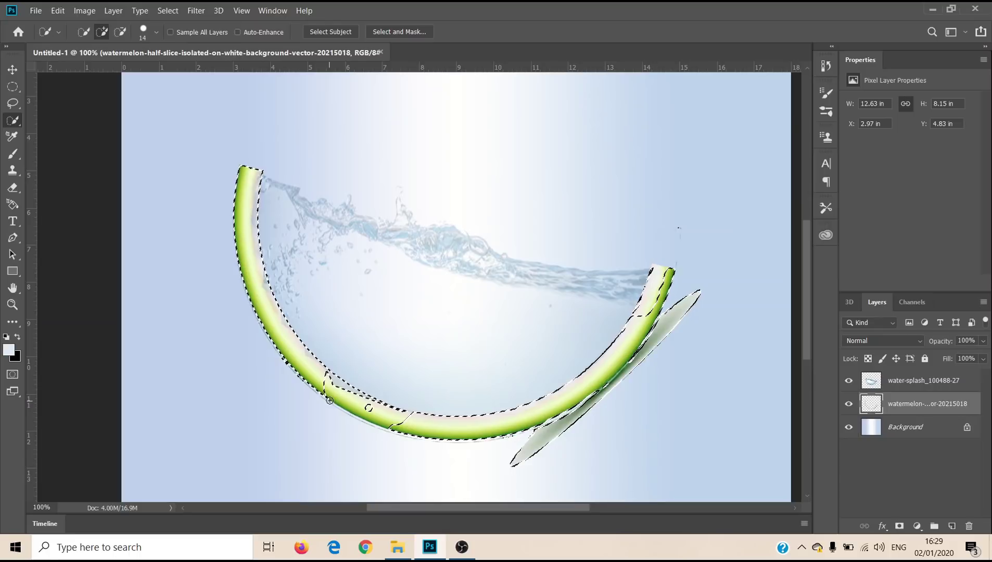
Select the whole canvas, try the Eraser on the rind's lower left edge and undo that erasure.
{"action": "key", "text": "e"}
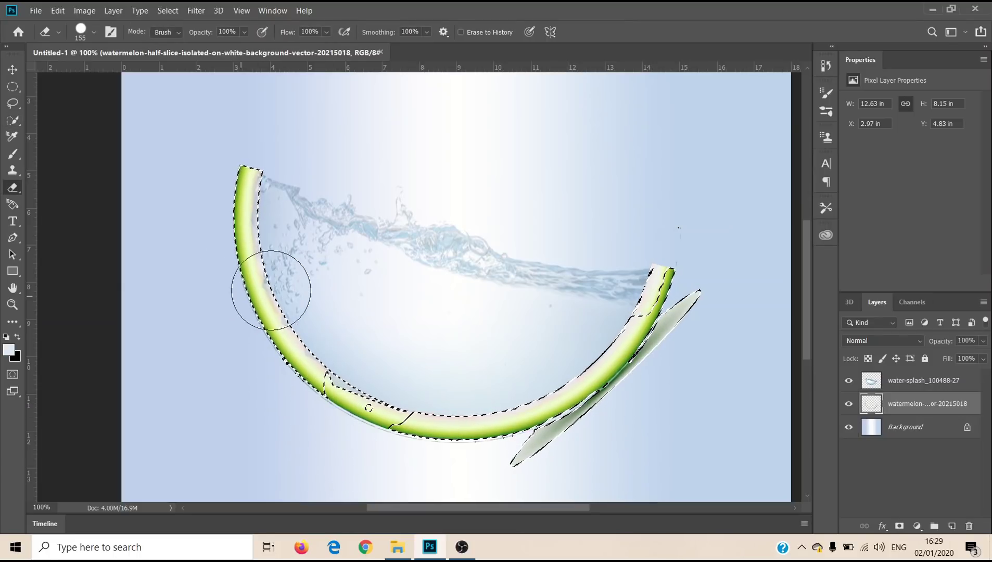
{"action": "key", "text": "ctrl+a"}
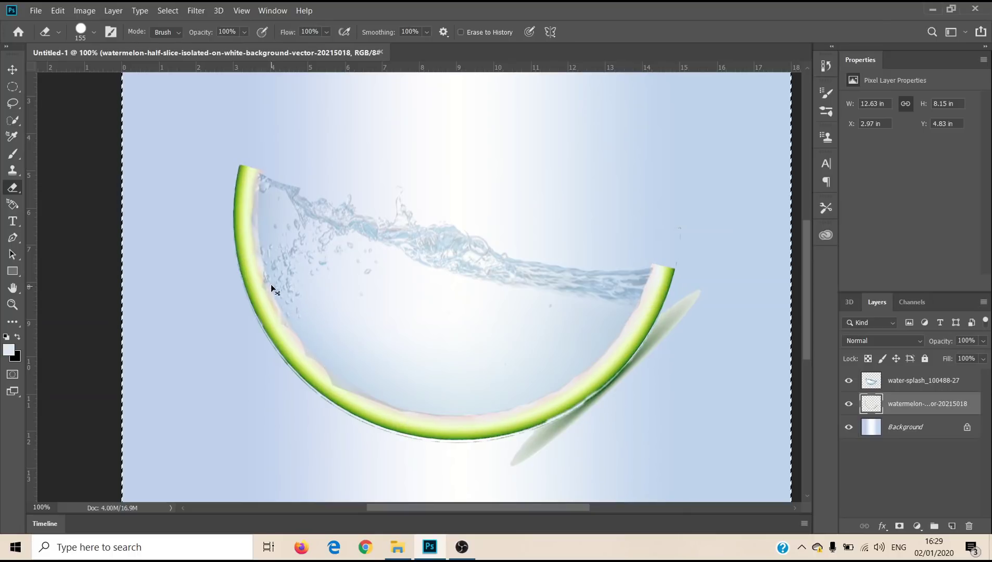
{"action": "left_click", "coordinate": [313, 417]}
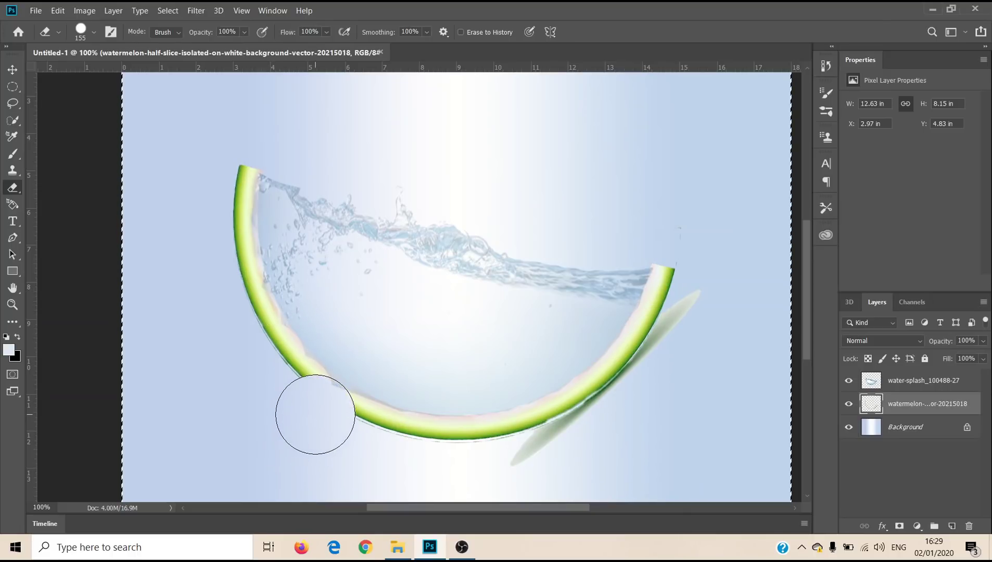
{"action": "key", "text": "ctrl+z"}
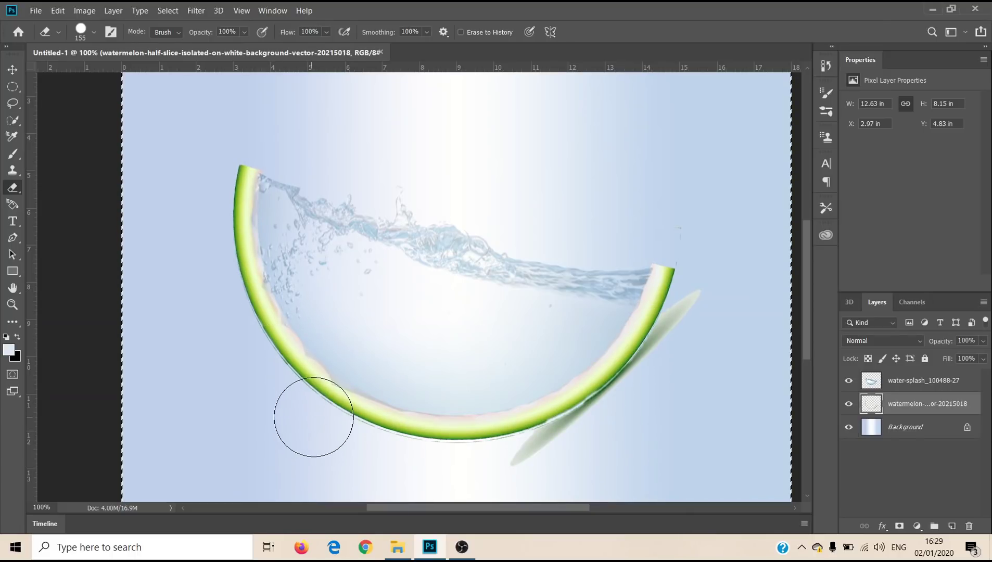
Activate the water-splash layer and erase the uneven water remnants along the lower left rind's inner edge with the Eraser.
{"action": "key", "text": "v"}
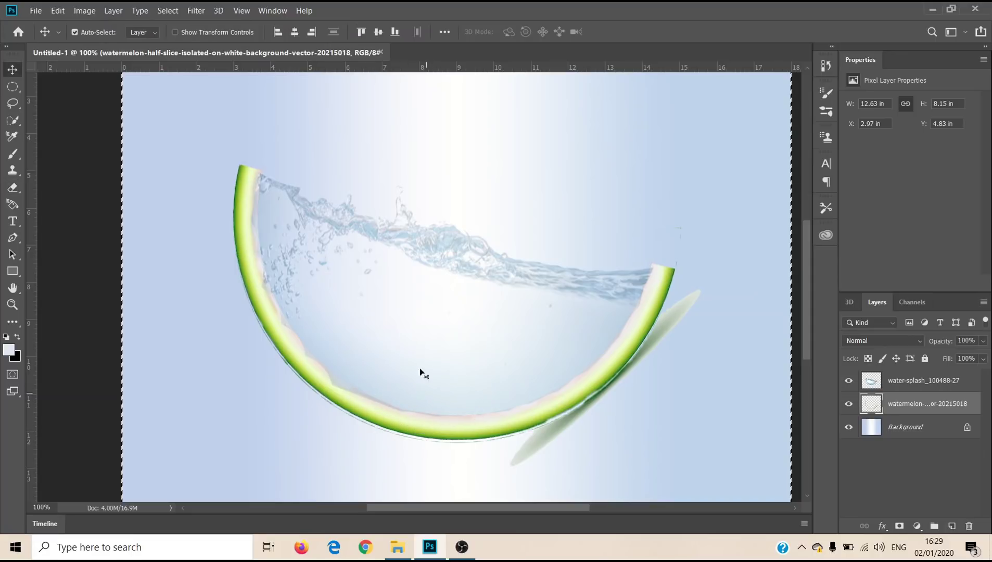
{"action": "right_click", "coordinate": [415, 356]}
{"action": "left_click", "coordinate": [441, 362]}
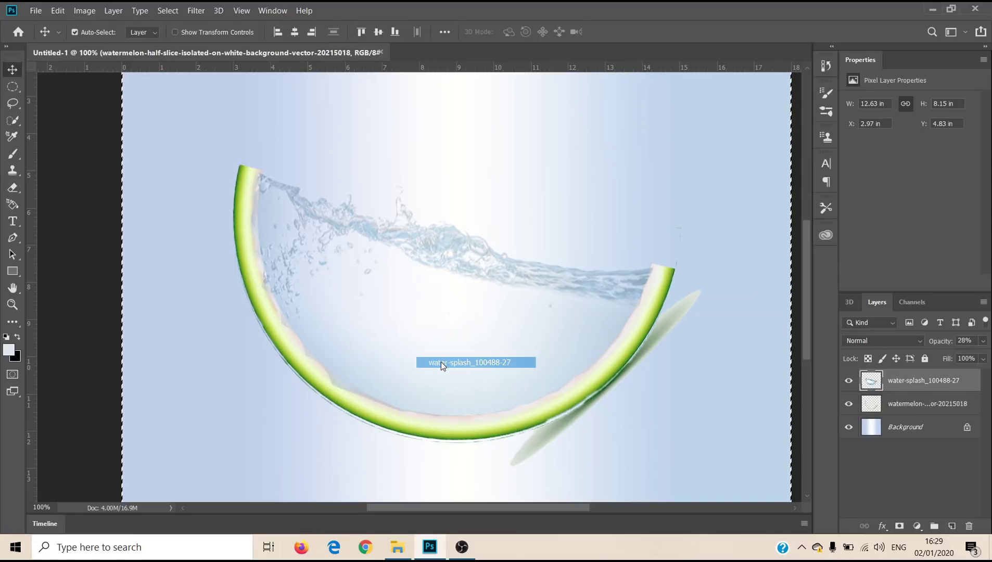
{"action": "key", "text": "z"}
{"action": "left_click", "coordinate": [327, 407]}
{"action": "left_click", "coordinate": [344, 392]}
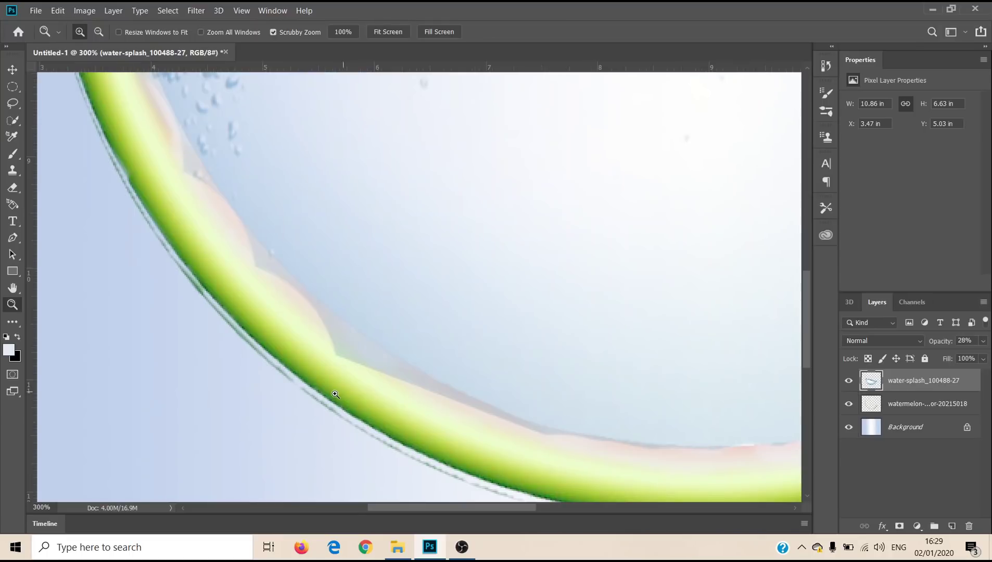
{"action": "key", "text": "e"}
{"action": "mouse_move", "coordinate": [295, 434]}
{"action": "left_mouse_down"}
{"action": "mouse_move", "coordinate": [228, 405]}
{"action": "mouse_move", "coordinate": [235, 387]}
{"action": "mouse_move", "coordinate": [208, 348]}
{"action": "mouse_move", "coordinate": [146, 276]}
{"action": "mouse_move", "coordinate": [162, 309]}
{"action": "mouse_move", "coordinate": [113, 236]}
{"action": "mouse_move", "coordinate": [81, 229]}
{"action": "left_mouse_up"}
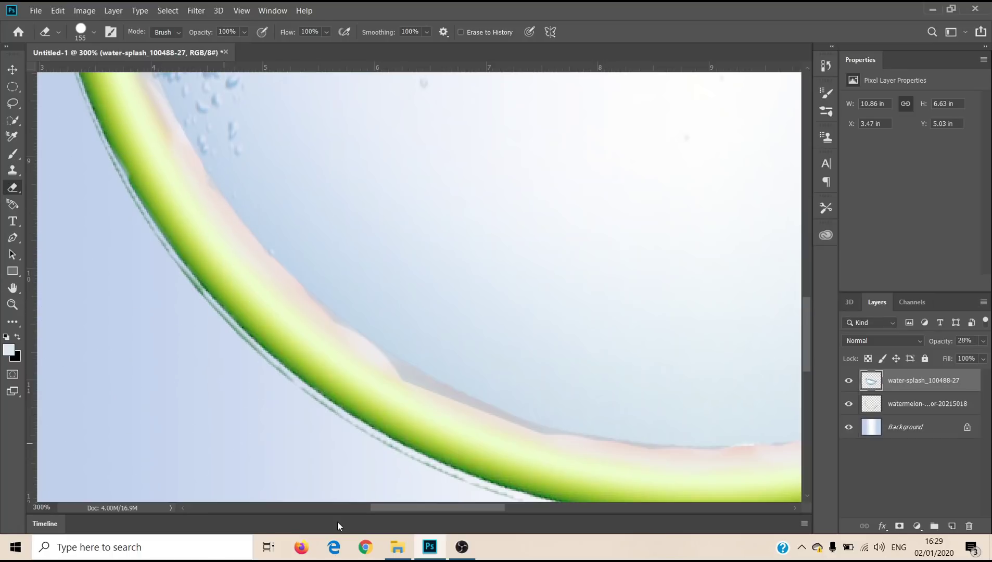
Erase the remaining water overlap along the inner edge of the rind's bottom, from the lower left toward the right.
{"action": "scroll", "coordinate": [554, 254], "scroll_direction": "down", "scroll_amount": 3}
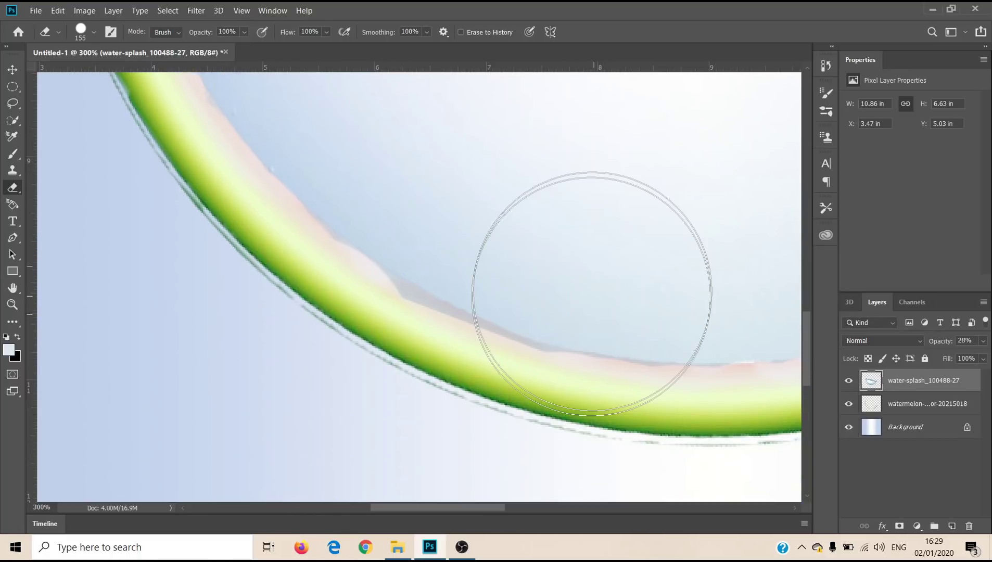
{"action": "scroll", "coordinate": [355, 421], "scroll_direction": "down", "scroll_amount": 1}
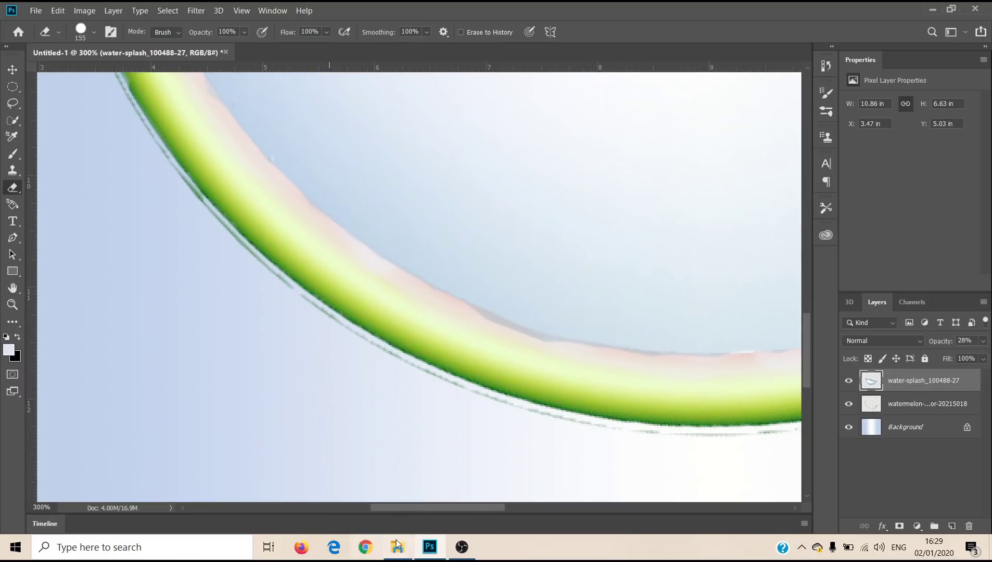
{"action": "left_click_drag", "start_coordinate": [419, 508], "coordinate": [460, 511]}
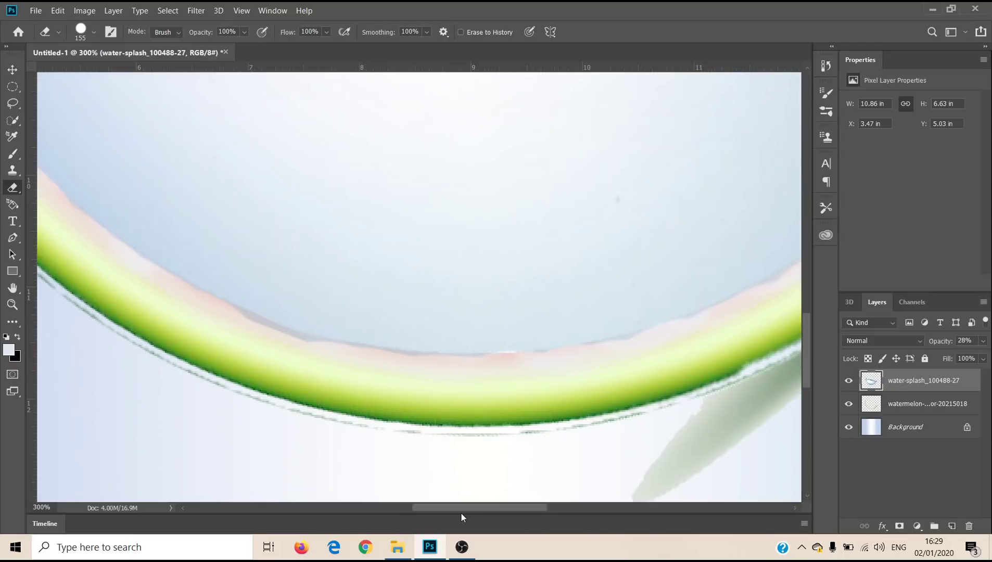
{"action": "scroll", "coordinate": [492, 304], "scroll_direction": "down", "scroll_amount": 2}
{"action": "scroll", "coordinate": [228, 359], "scroll_direction": "down", "scroll_amount": 2}
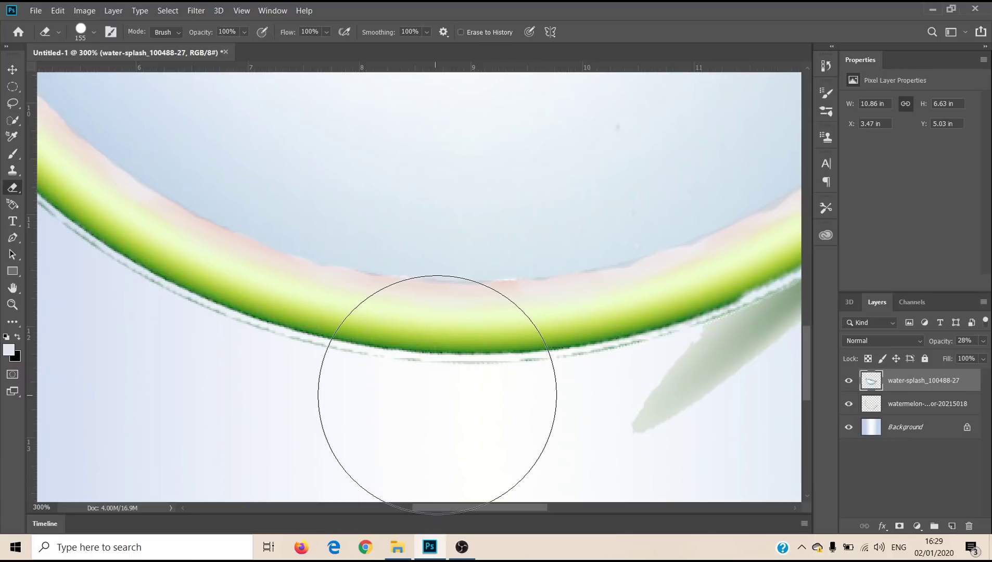
{"action": "left_click_drag", "start_coordinate": [438, 395], "coordinate": [659, 378]}
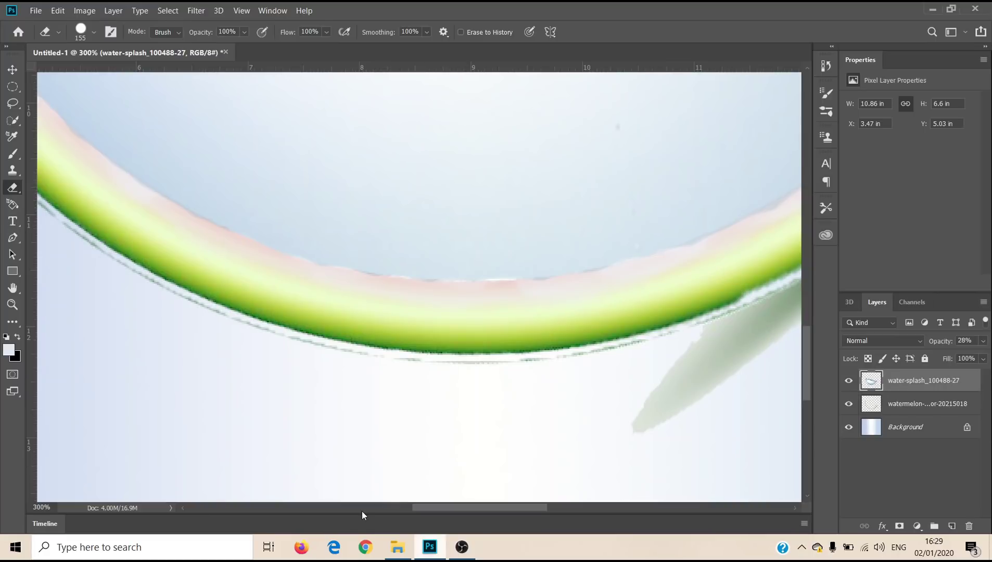
{"action": "key", "text": "z"}
{"action": "key", "text": "x"}
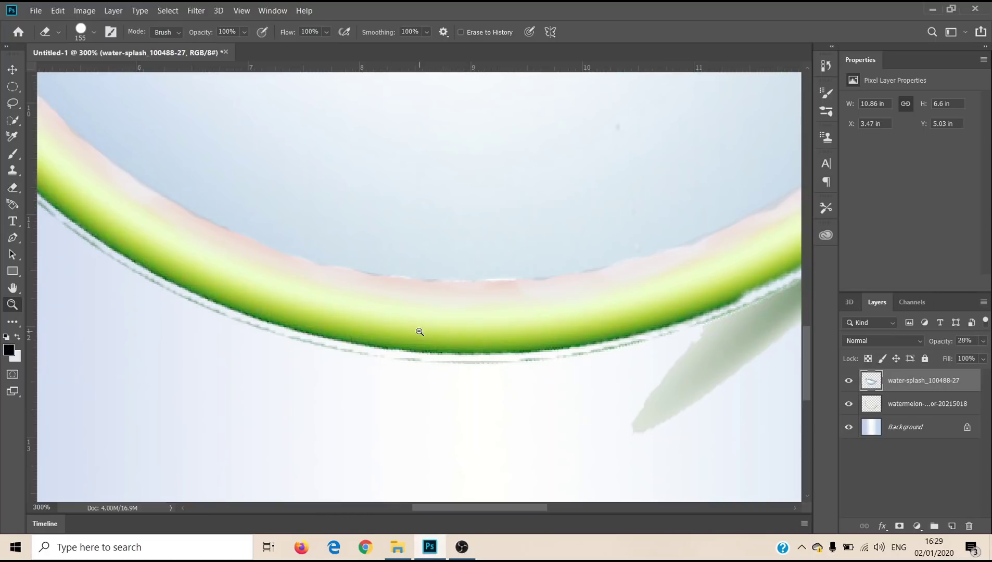
{"action": "left_click", "coordinate": [420, 331], "text": "alt"}
{"action": "left_click", "coordinate": [420, 332], "text": "alt"}
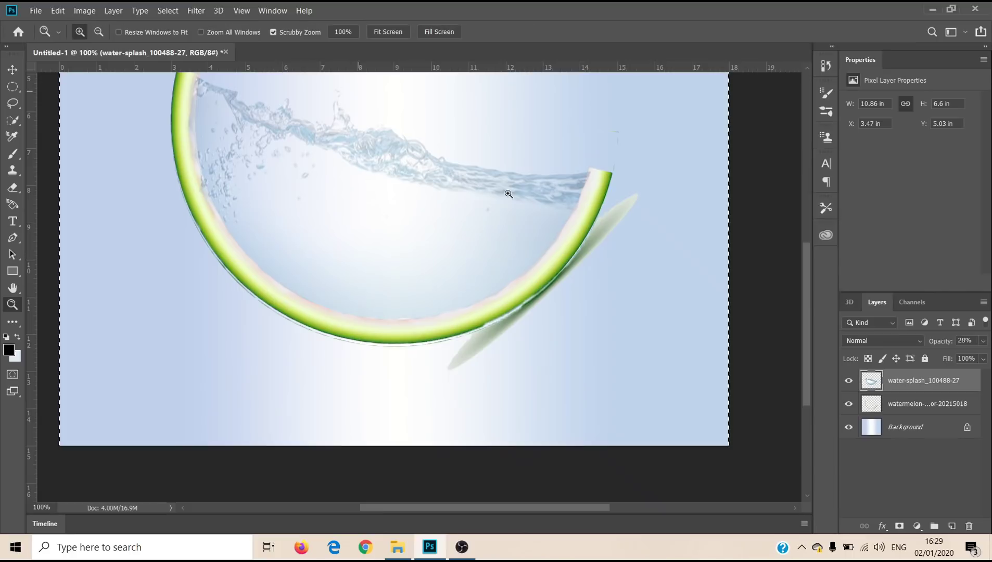
Set the water-splash layer's opacity to 60% and add a layer mask to it.
{"action": "left_click_drag", "start_coordinate": [806, 302], "coordinate": [808, 272]}
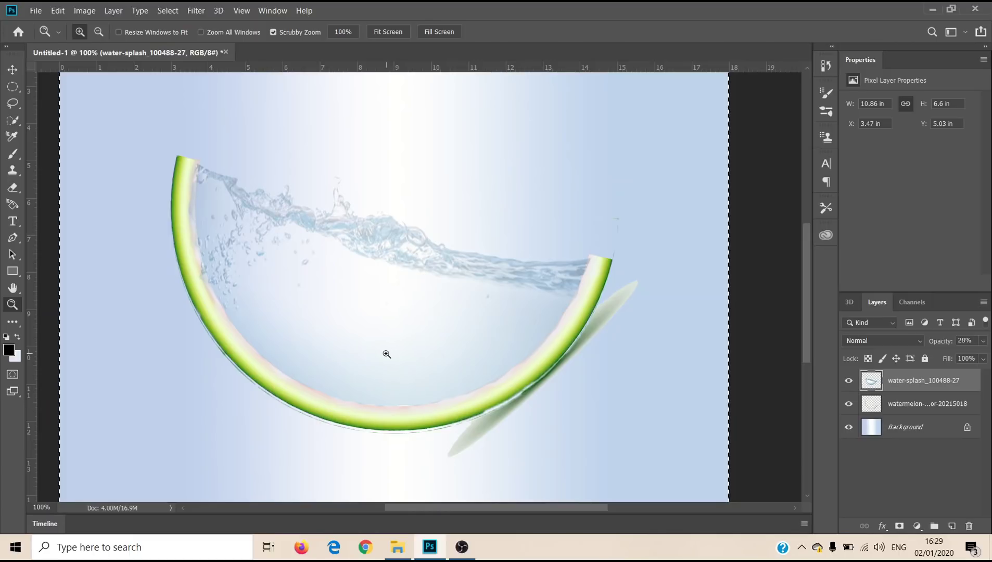
{"action": "left_click", "coordinate": [982, 341]}
{"action": "mouse_move", "coordinate": [956, 357]}
{"action": "left_mouse_down"}
{"action": "mouse_move", "coordinate": [986, 358]}
{"action": "mouse_move", "coordinate": [959, 363]}
{"action": "left_mouse_up"}
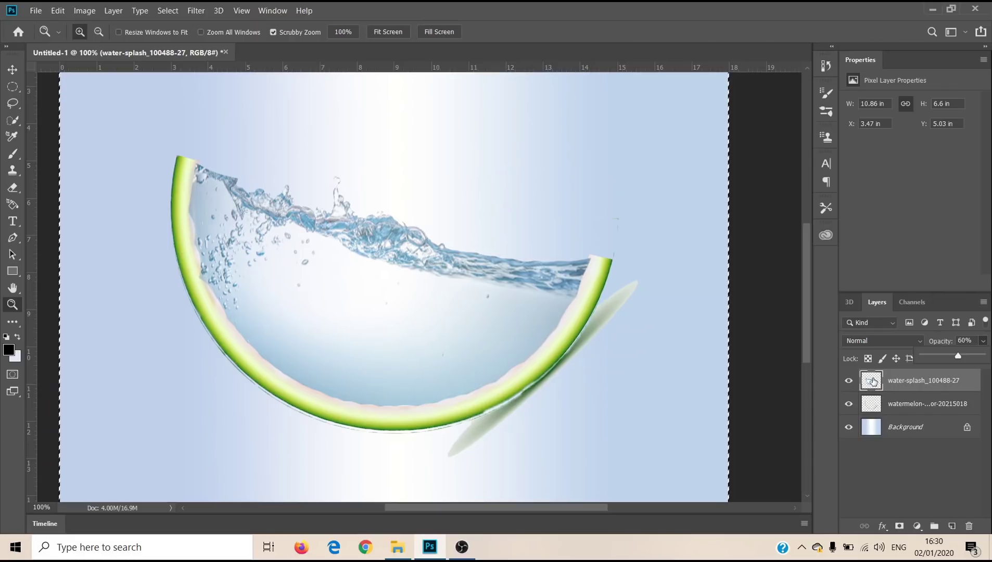
{"action": "left_click_drag", "start_coordinate": [875, 382], "coordinate": [923, 526]}
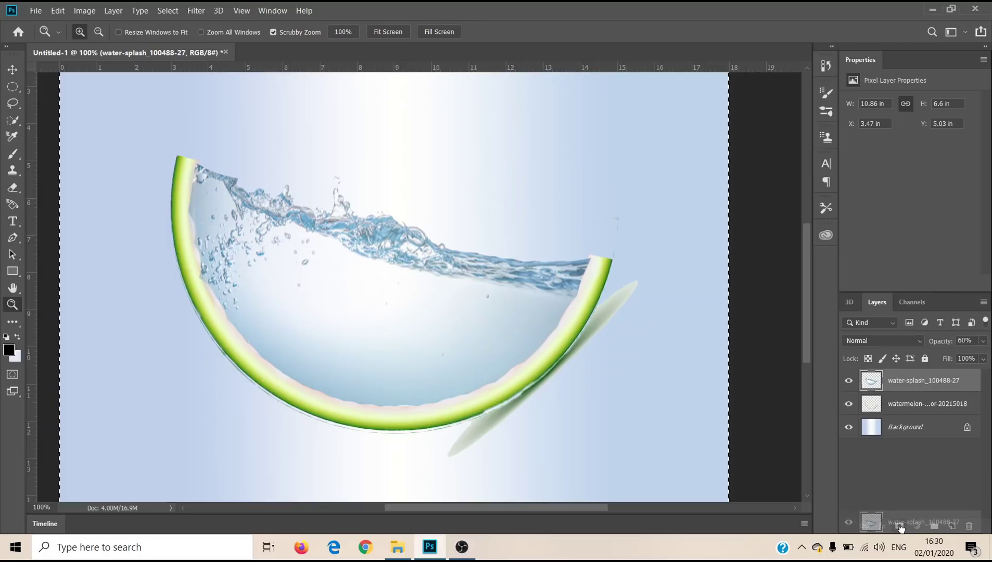
{"action": "left_click_drag", "start_coordinate": [901, 529], "coordinate": [900, 526]}
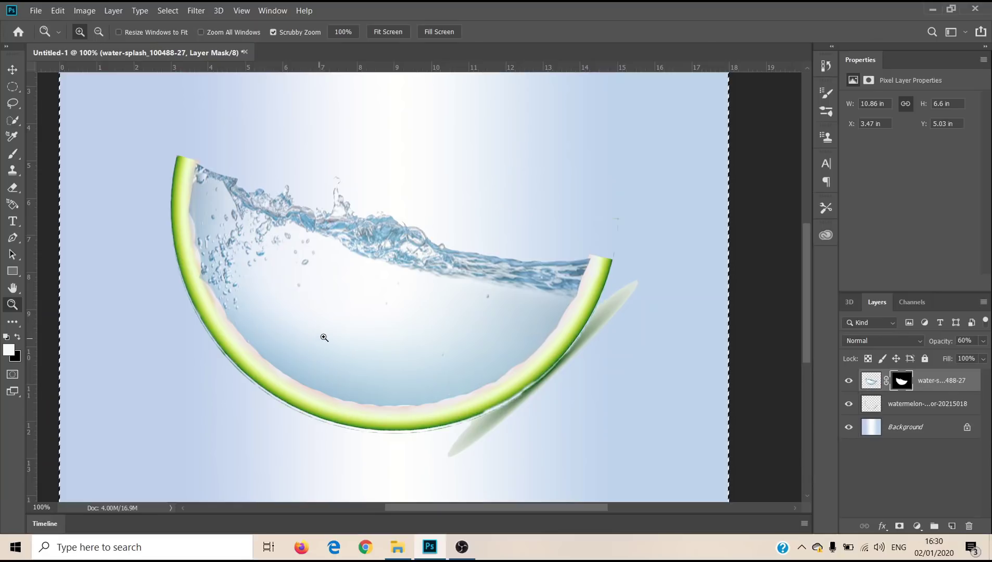
Try to pick the watermelon layer on the canvas and load the rind's outline as a selection.
{"action": "left_click", "coordinate": [352, 329], "text": "alt"}
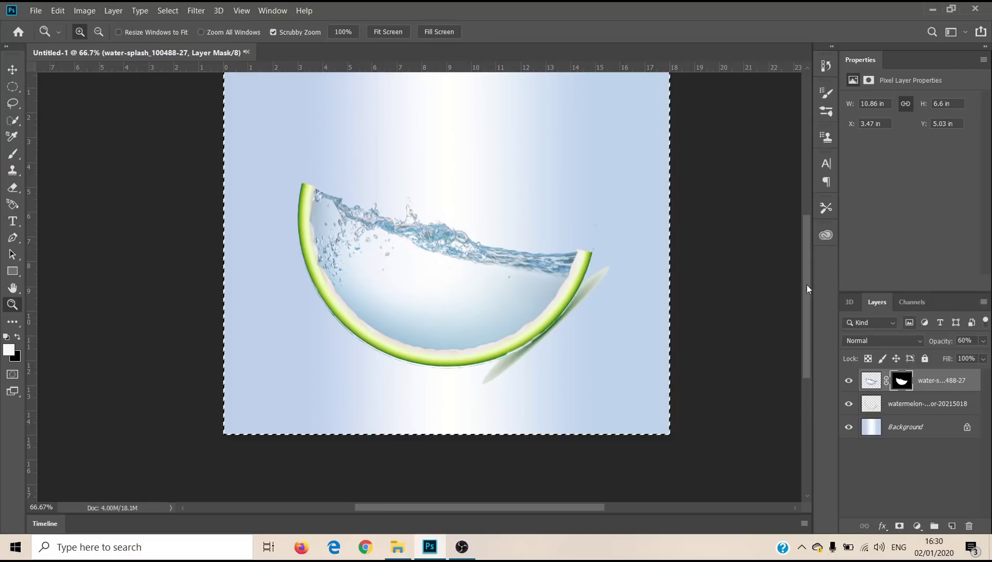
{"action": "scroll", "coordinate": [803, 285], "scroll_direction": "up", "scroll_amount": 3}
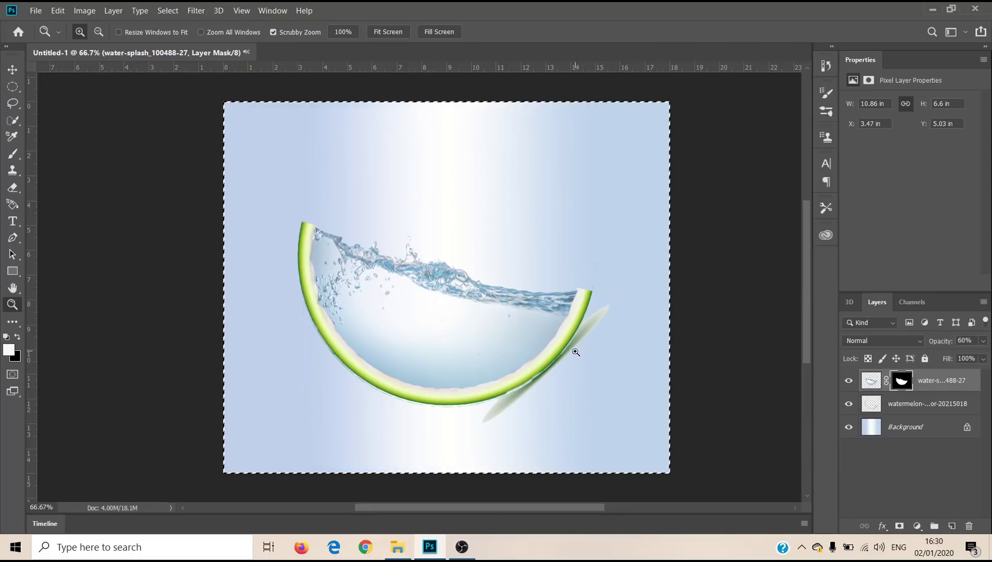
{"action": "left_click", "coordinate": [548, 329]}
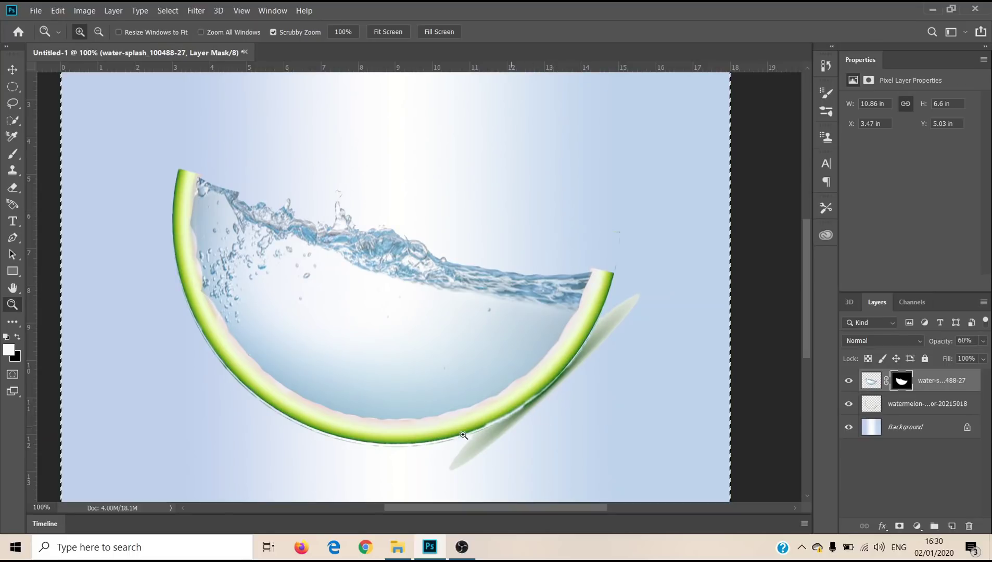
{"action": "key", "text": "v"}
{"action": "right_click", "coordinate": [392, 442]}
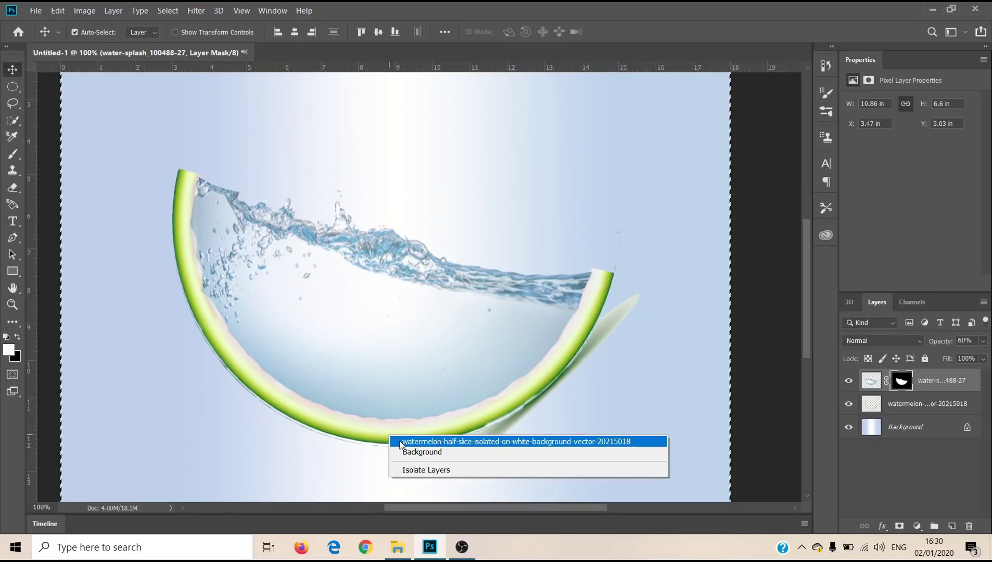
{"action": "left_click", "coordinate": [412, 442]}
{"action": "left_click_drag", "start_coordinate": [404, 431], "coordinate": [406, 432]}
{"action": "left_click", "coordinate": [476, 351]}
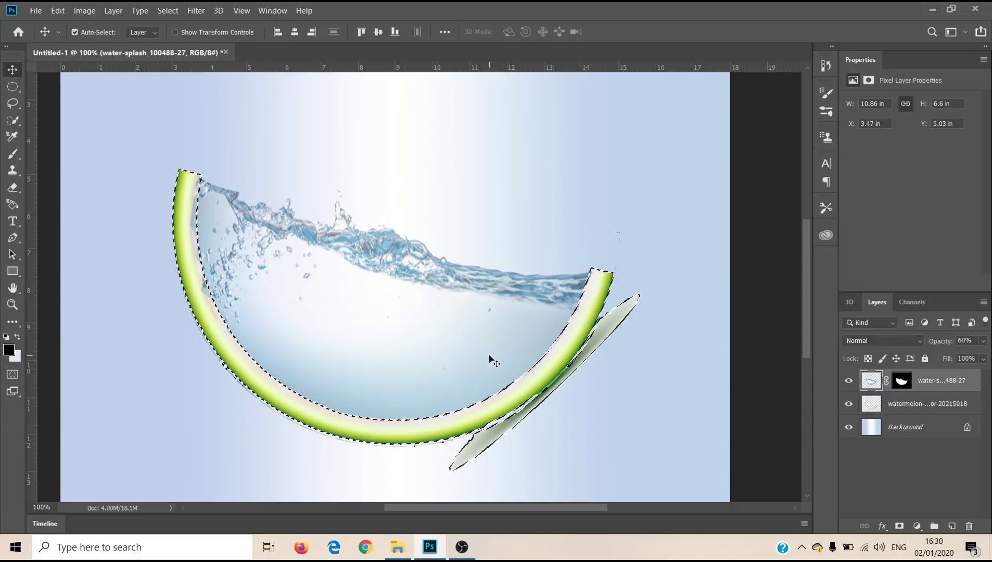
Select the whole canvas and erase the water-splash remnants along the rind's left edge with the Eraser.
{"action": "key", "text": "ctrl+a"}
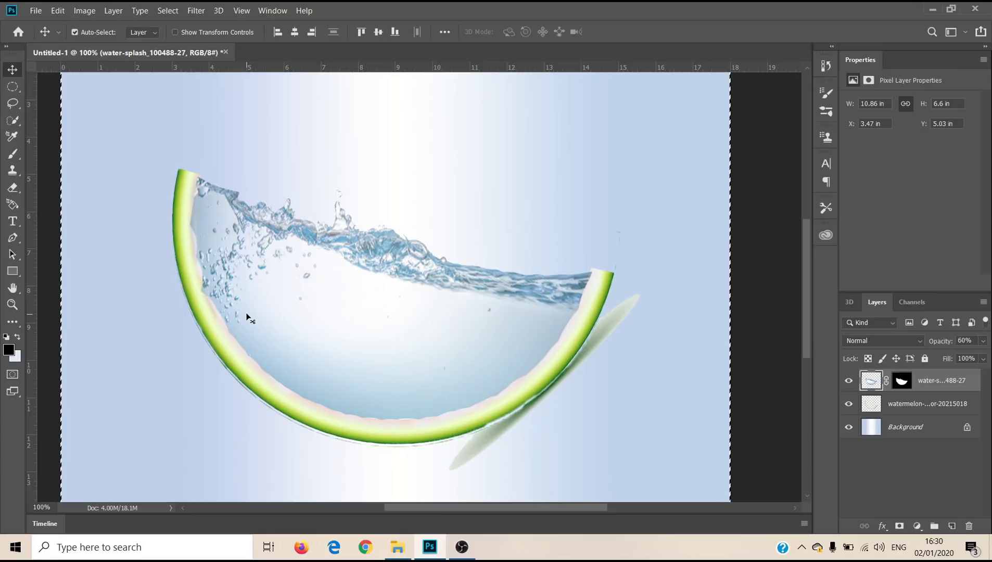
{"action": "key", "text": "e"}
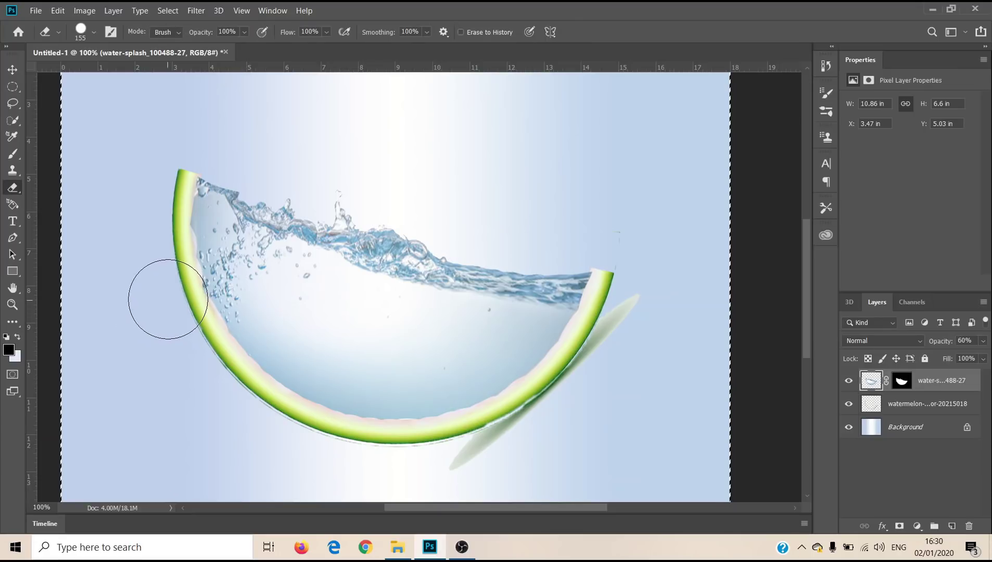
{"action": "mouse_move", "coordinate": [155, 227]}
{"action": "left_mouse_down"}
{"action": "mouse_move", "coordinate": [166, 321]}
{"action": "mouse_move", "coordinate": [434, 464]}
{"action": "mouse_move", "coordinate": [273, 419]}
{"action": "left_mouse_up"}
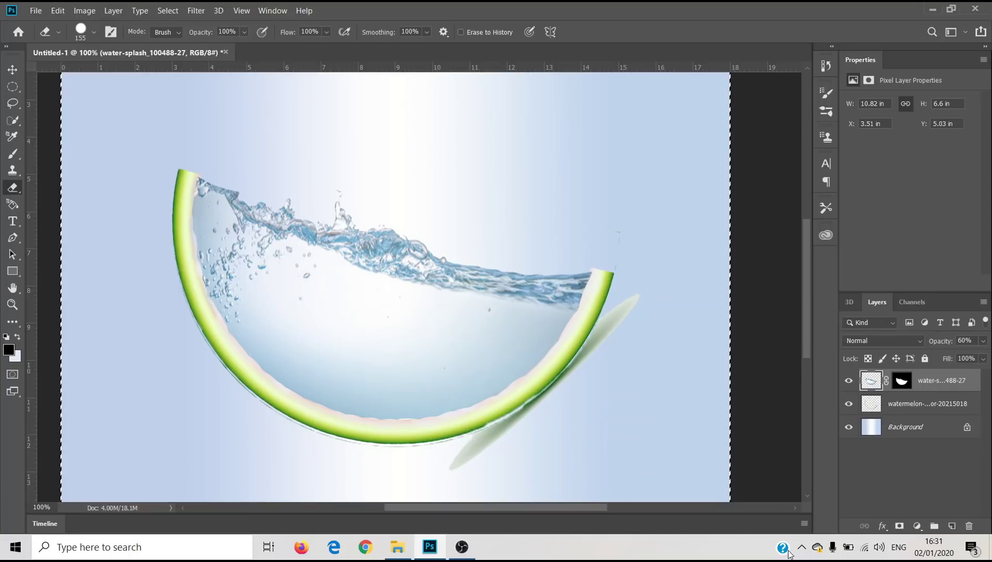
Switch to File Explorer, place the seeds image from Pictures onto the Photoshop canvas and enlarge it to about 412%.
{"action": "left_click", "coordinate": [398, 556]}
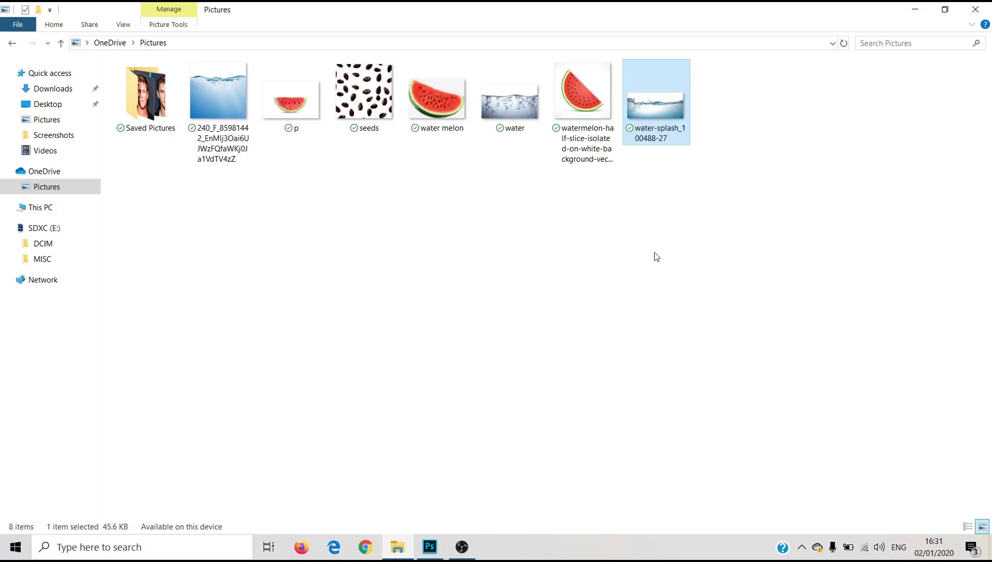
{"action": "left_click_drag", "start_coordinate": [368, 94], "coordinate": [407, 357]}
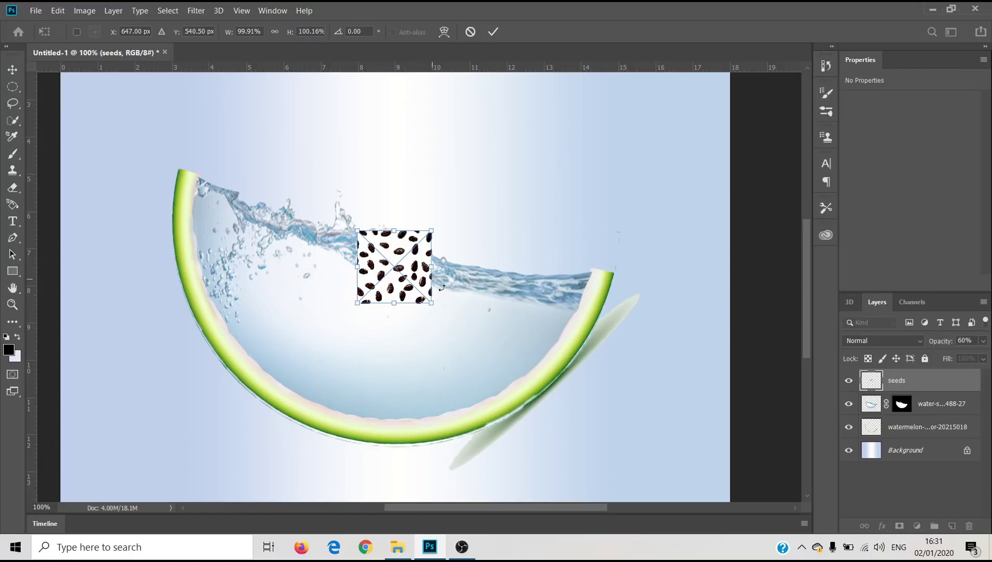
{"action": "left_click_drag", "start_coordinate": [428, 300], "coordinate": [543, 412]}
{"action": "left_click_drag", "start_coordinate": [363, 235], "coordinate": [236, 112]}
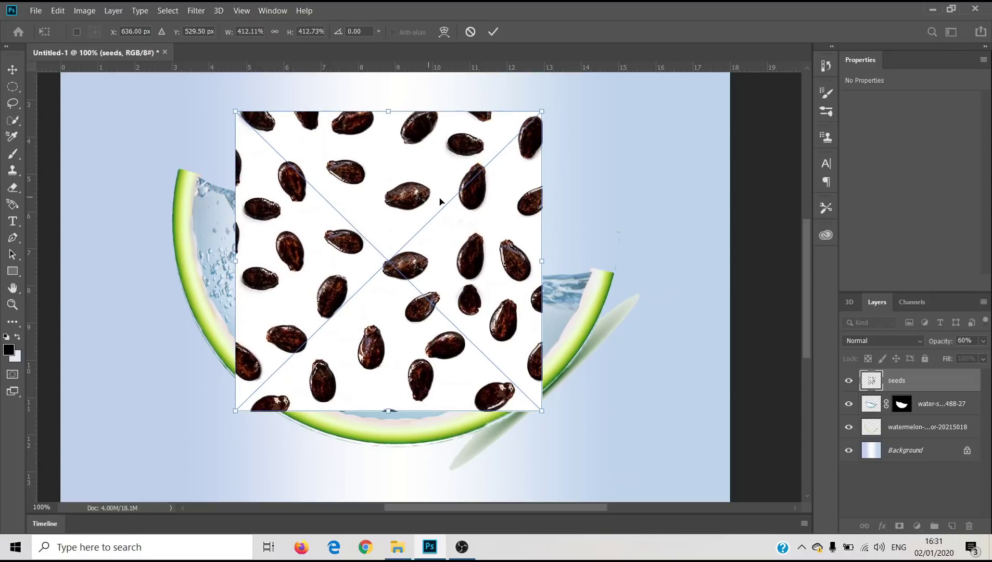
{"action": "key", "text": "e"}
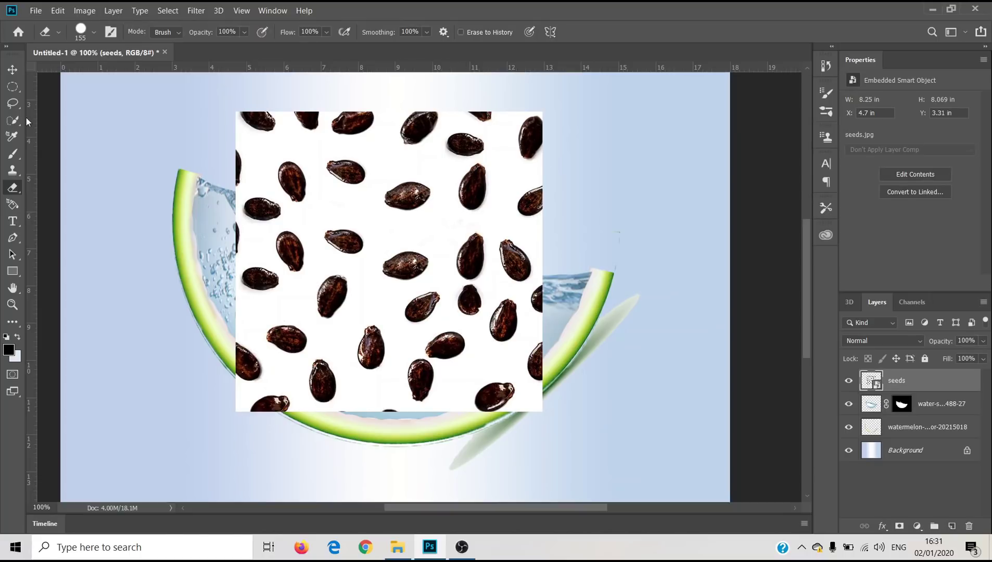
{"action": "mouse_move", "coordinate": [13, 103]}
{"action": "left_mouse_down"}
{"action": "mouse_move", "coordinate": [40, 121]}
{"action": "mouse_move", "coordinate": [57, 114]}
{"action": "left_mouse_up"}
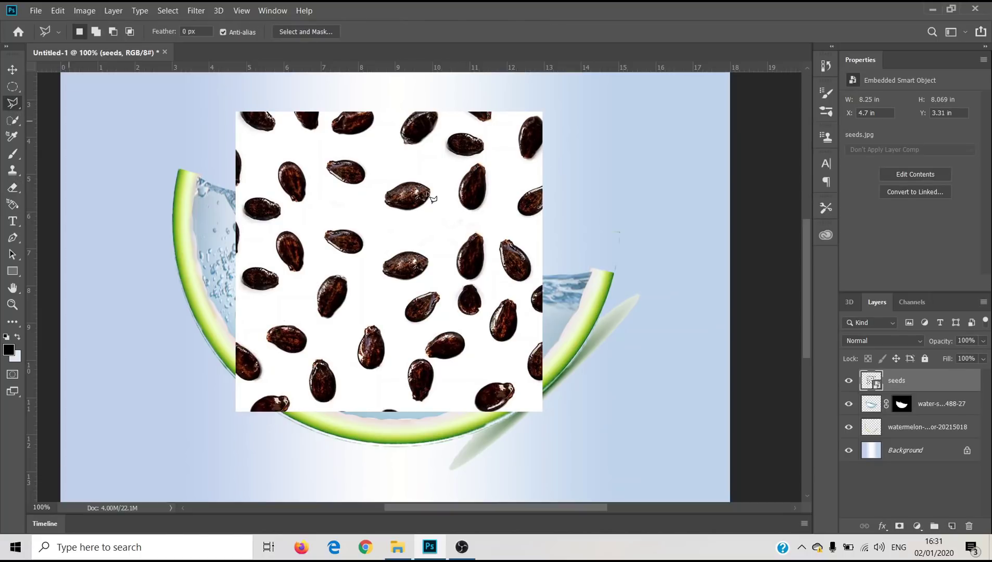
{"action": "left_click", "coordinate": [471, 150]}
{"action": "left_click", "coordinate": [13, 121]}
{"action": "left_click_drag", "start_coordinate": [458, 194], "coordinate": [472, 189]}
{"action": "left_click", "coordinate": [477, 249]}
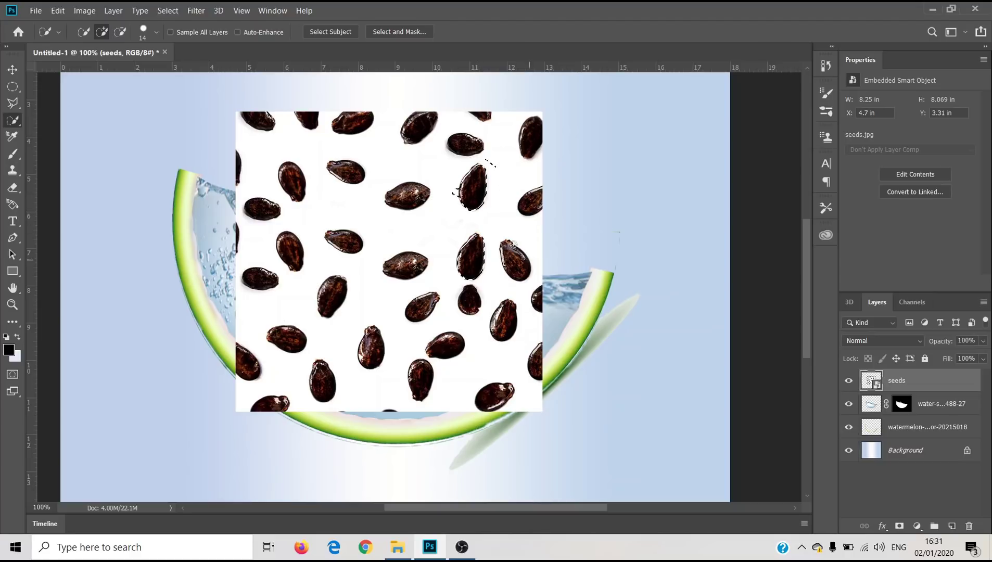
{"action": "key", "text": "ctrl+a"}
{"action": "left_click", "coordinate": [472, 196]}
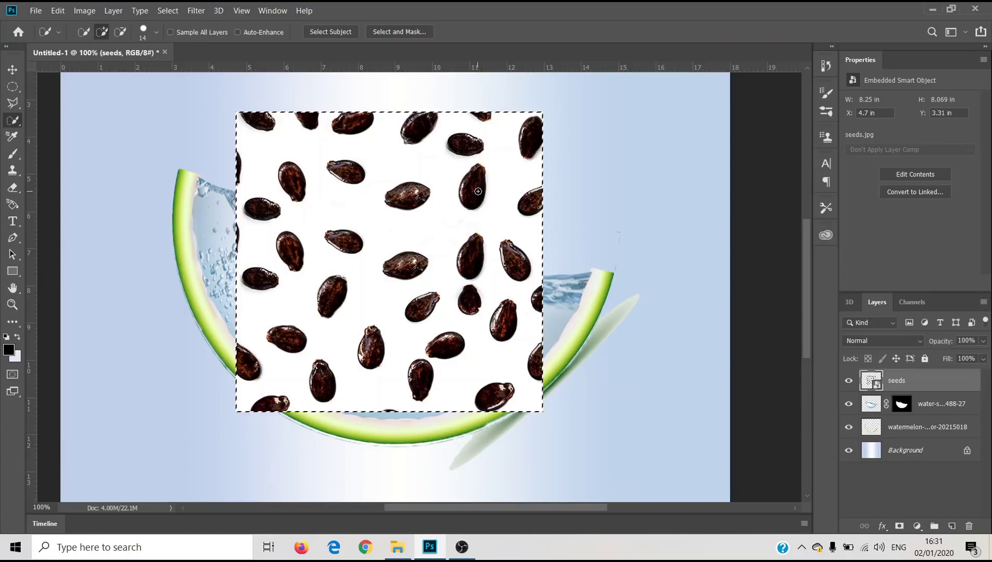
{"action": "key", "text": "l"}
{"action": "key", "text": "ctrl+d"}
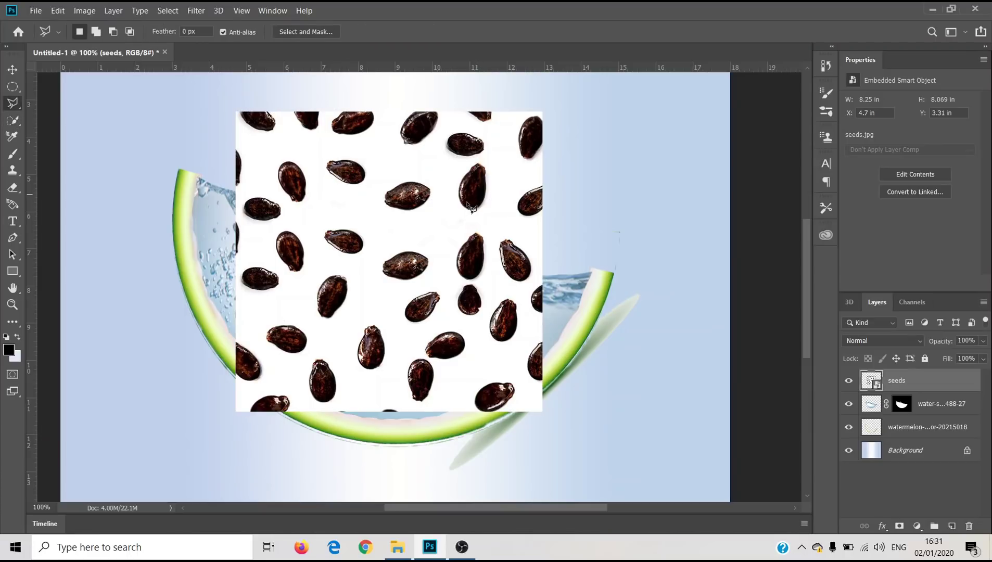
Copy the single upright seed in the image's upper right using the Quick Selection tool, and delete the seeds layer.
{"action": "right_click", "coordinate": [12, 104]}
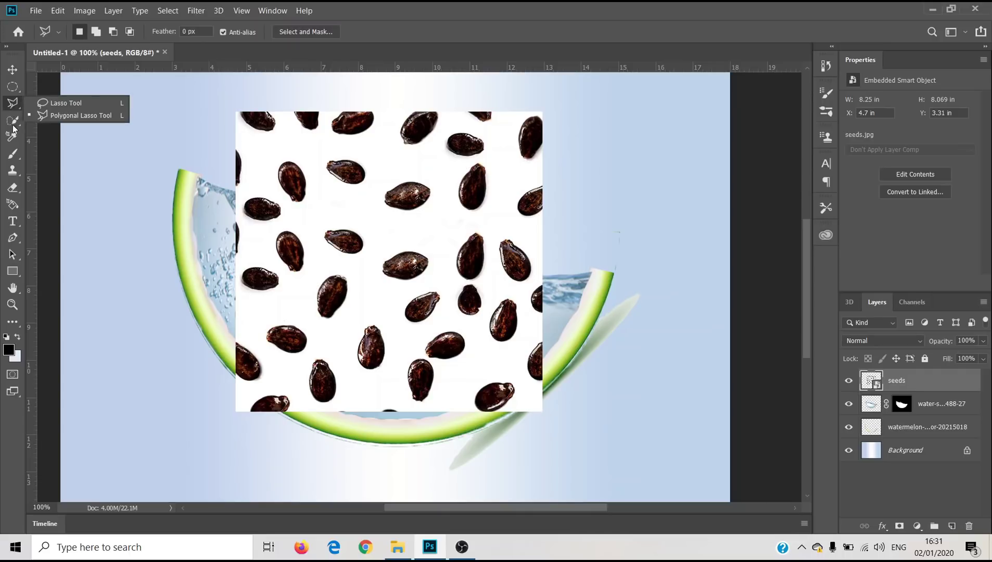
{"action": "left_click", "coordinate": [15, 125]}
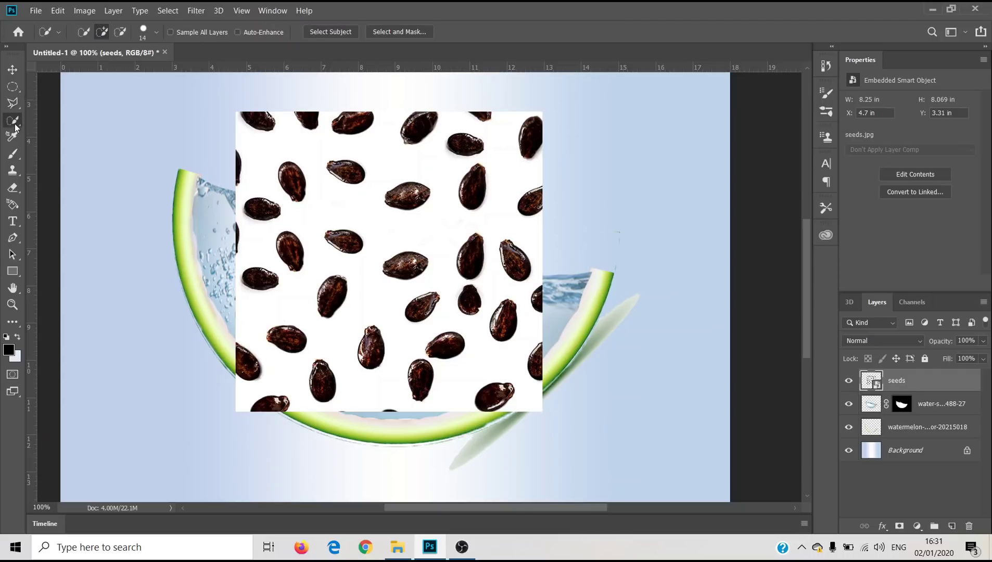
{"action": "left_click", "coordinate": [473, 187]}
{"action": "left_click_drag", "start_coordinate": [873, 380], "coordinate": [969, 526]}
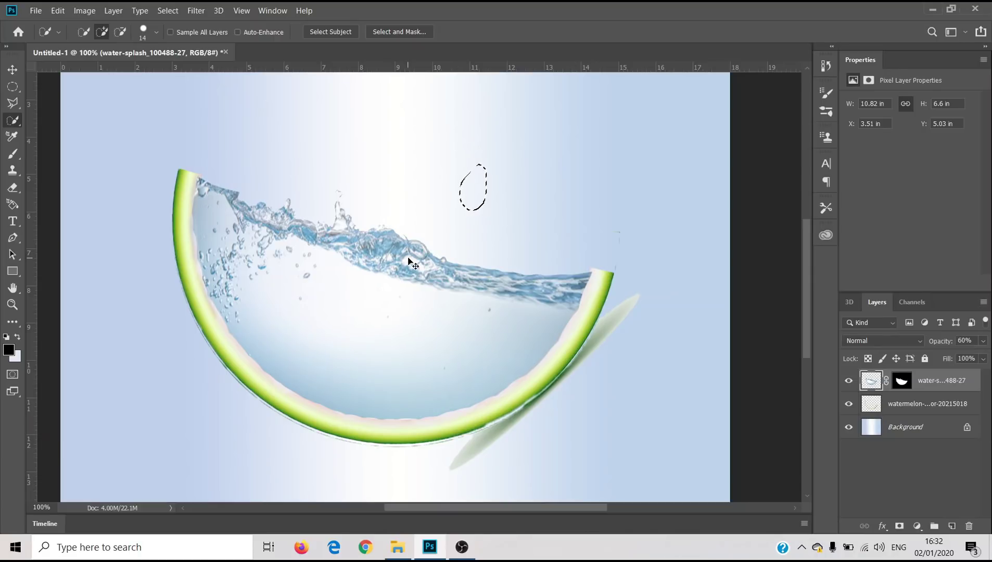
Paste the copied seed and move it into the water near the rind's left side, at about X 4.67 in, Y 7.06 in.
{"action": "key", "text": "ctrl+v"}
{"action": "key", "text": "v"}
{"action": "left_click_drag", "start_coordinate": [457, 186], "coordinate": [264, 283]}
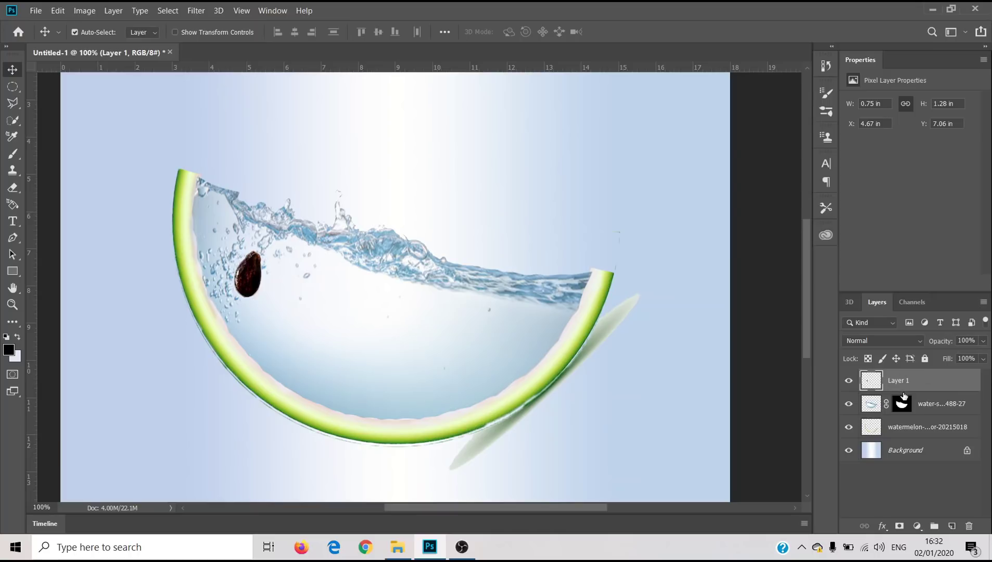
{"action": "key", "text": "ctrl+j"}
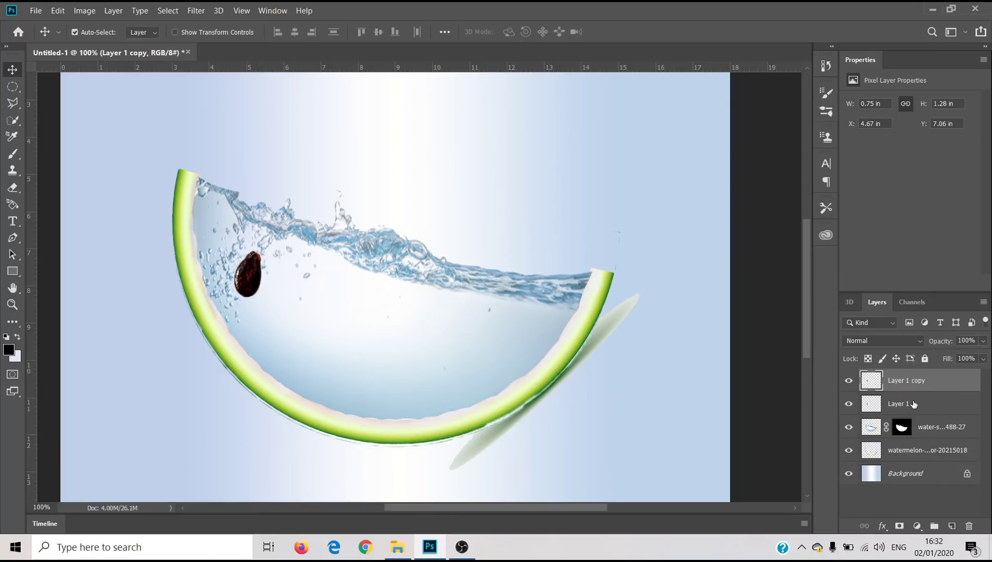
{"action": "left_click_drag", "start_coordinate": [245, 283], "coordinate": [292, 322]}
{"action": "left_click_drag", "start_coordinate": [296, 323], "coordinate": [396, 336]}
{"action": "key", "text": "Delete"}
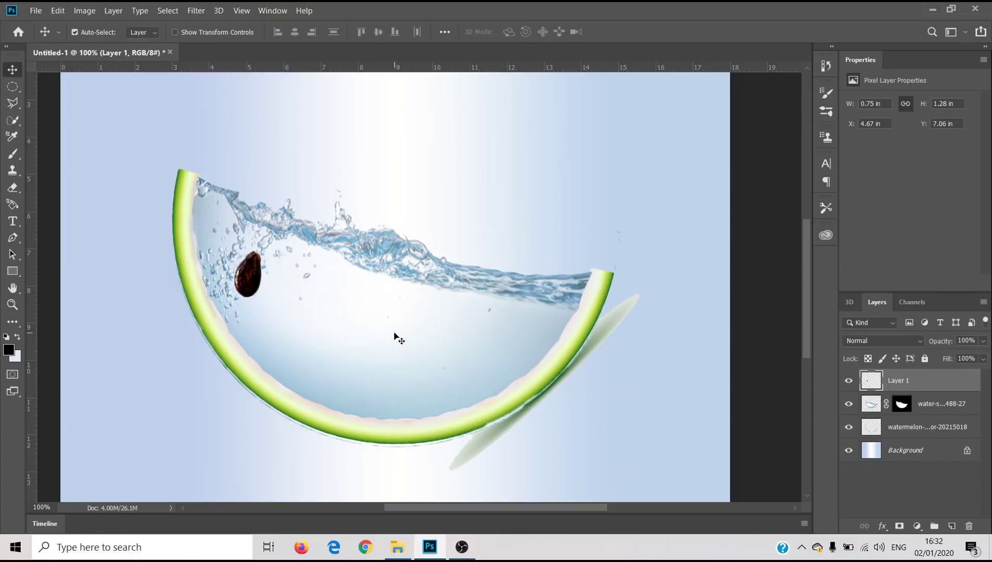
Lower the seed to about Y 7.64 in and place a duplicate of it at about X 5.54 in, Y 8.28 in.
{"action": "left_click_drag", "start_coordinate": [259, 283], "coordinate": [259, 304]}
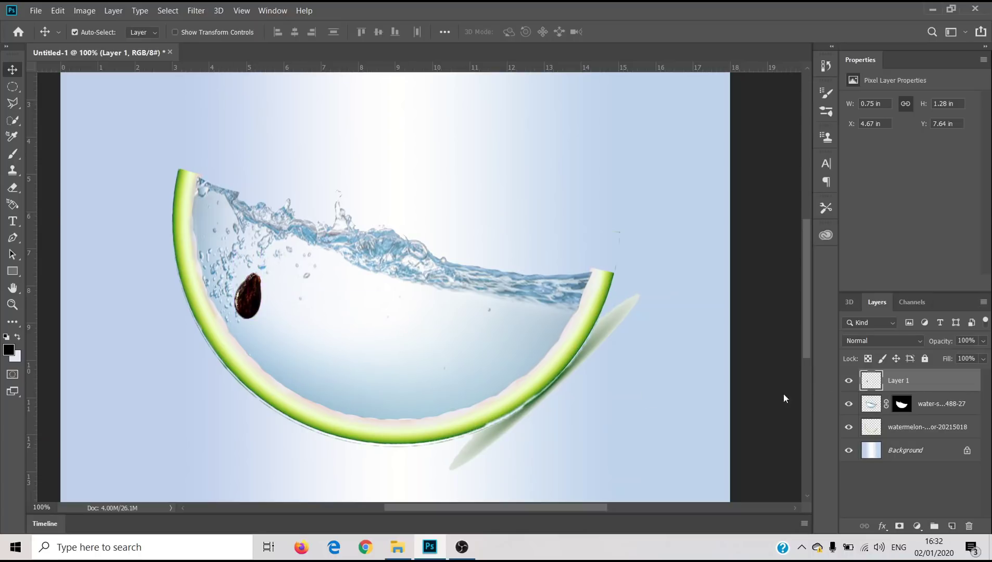
{"action": "key", "text": "ctrl+j"}
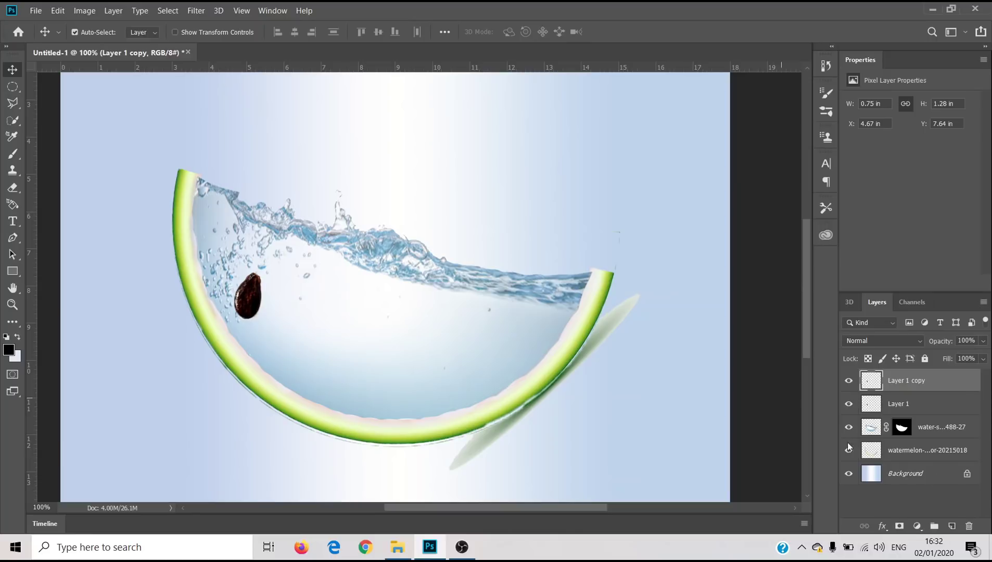
{"action": "left_click_drag", "start_coordinate": [257, 315], "coordinate": [291, 338]}
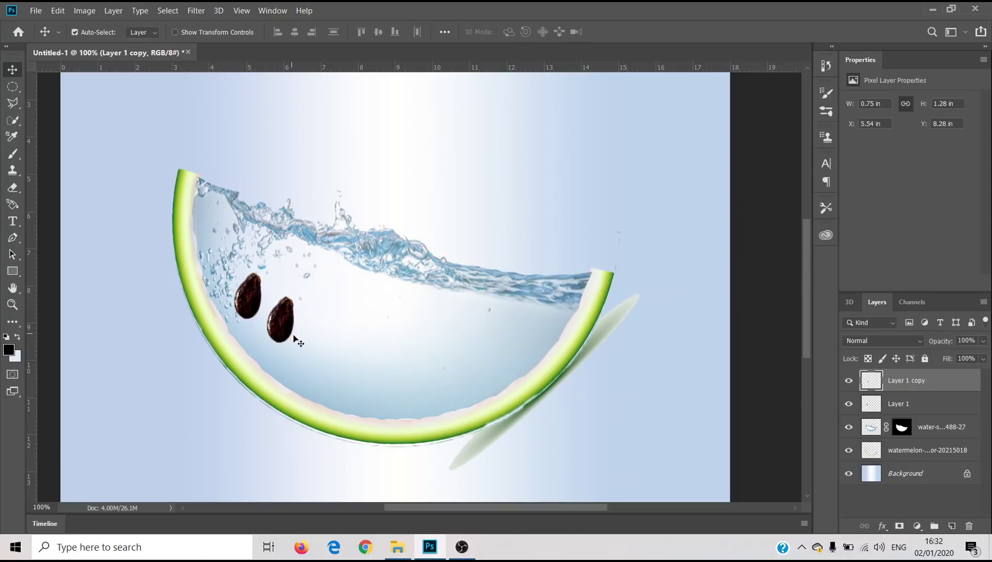
Select the duplicate seed with the Quick Selection tool and smooth the selection with a 6-pixel sample radius.
{"action": "left_click", "coordinate": [8, 125]}
{"action": "left_click", "coordinate": [280, 320]}
{"action": "left_click", "coordinate": [168, 11]}
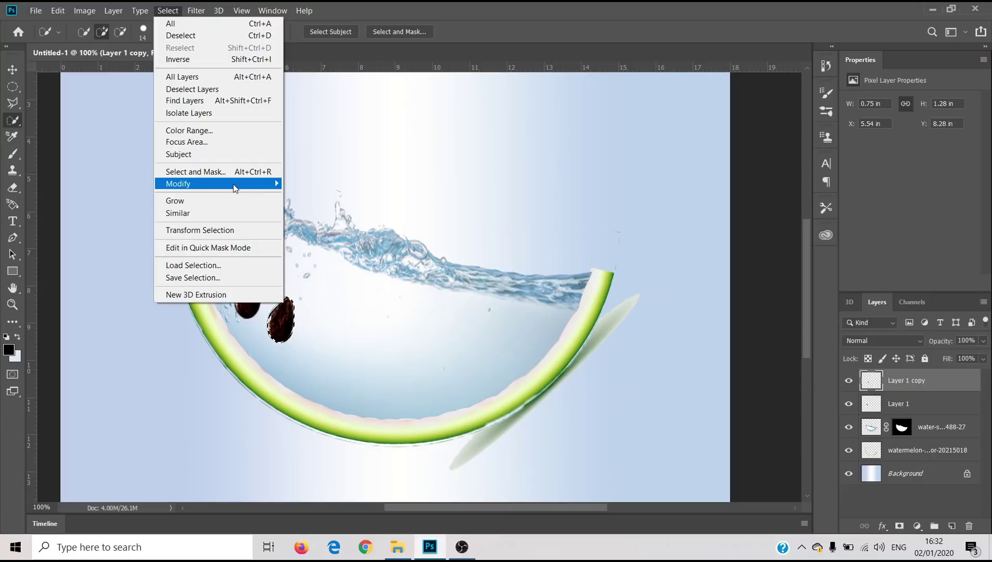
{"action": "mouse_move", "coordinate": [235, 187]}
{"action": "left_click", "coordinate": [299, 196]}
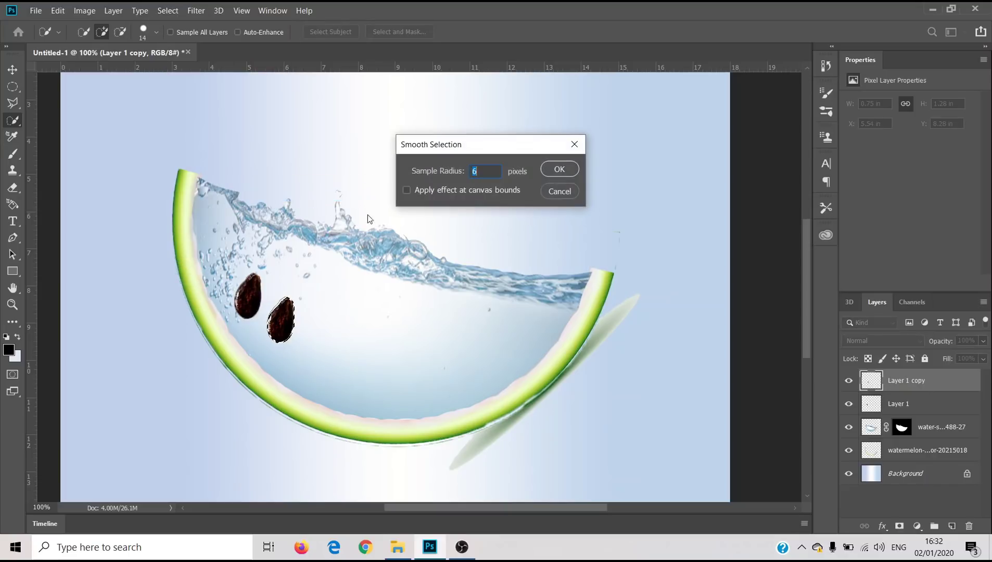
{"action": "left_click", "coordinate": [560, 169]}
Expand the duplicate seed's selection by 3 pixels.
{"action": "left_click", "coordinate": [169, 11]}
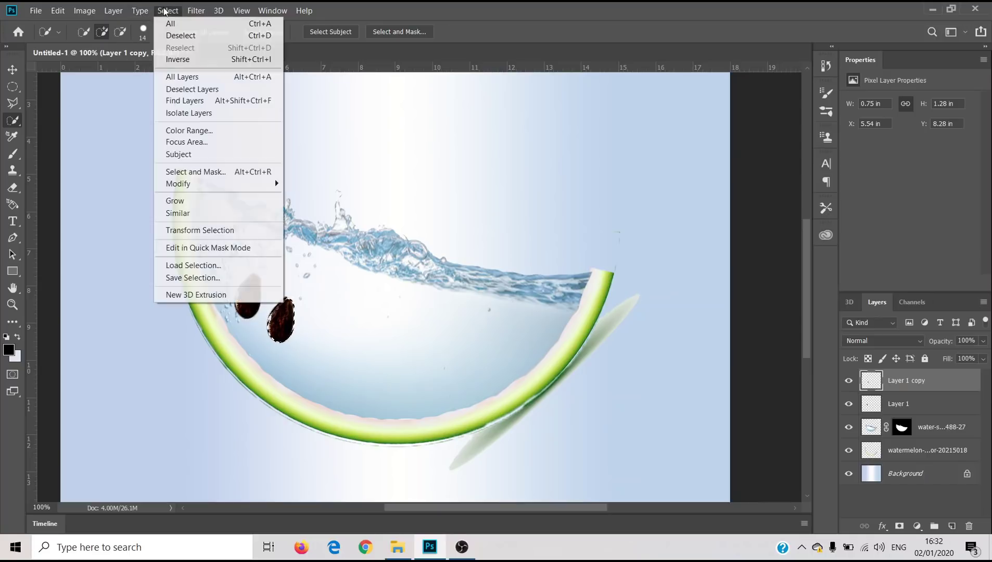
{"action": "mouse_move", "coordinate": [248, 188]}
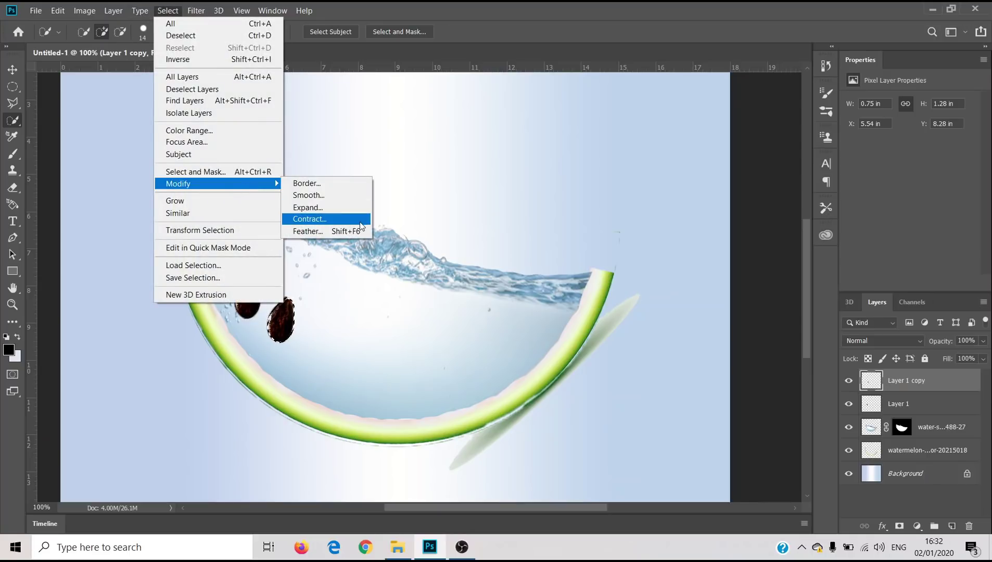
{"action": "left_click", "coordinate": [323, 208]}
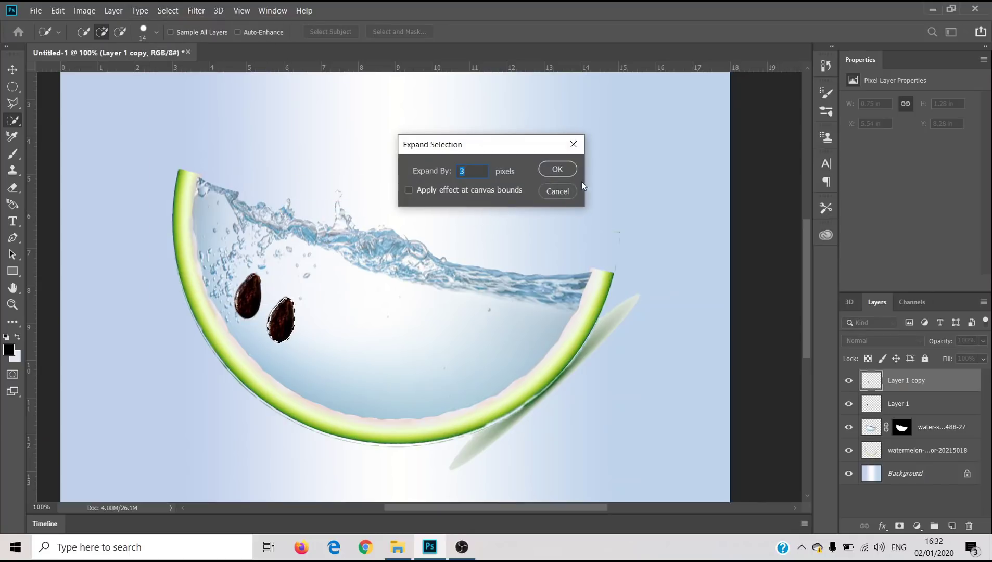
{"action": "left_click", "coordinate": [569, 167]}
Contract the duplicate seed's selection by 3 pixels.
{"action": "left_click", "coordinate": [164, 11]}
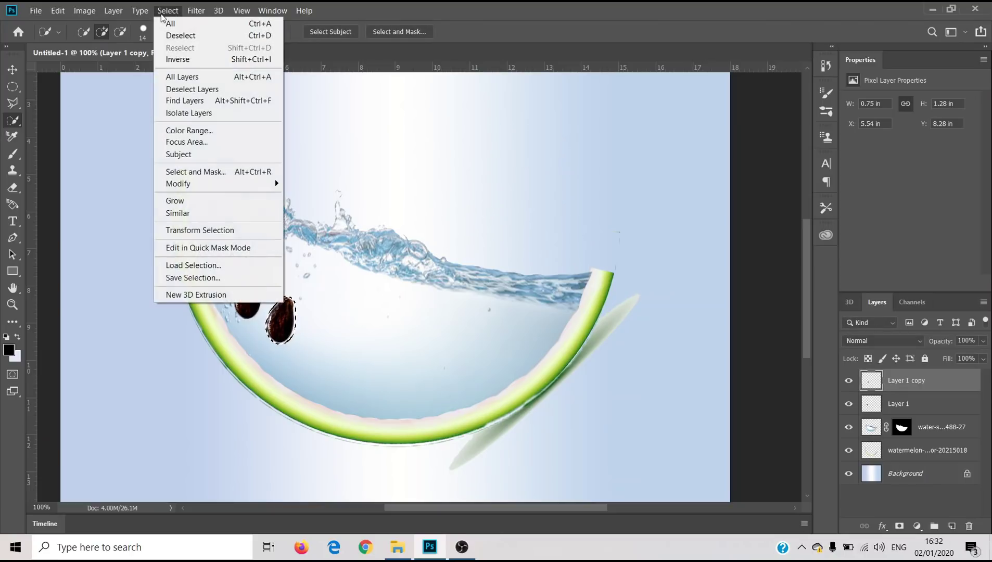
{"action": "mouse_move", "coordinate": [202, 186]}
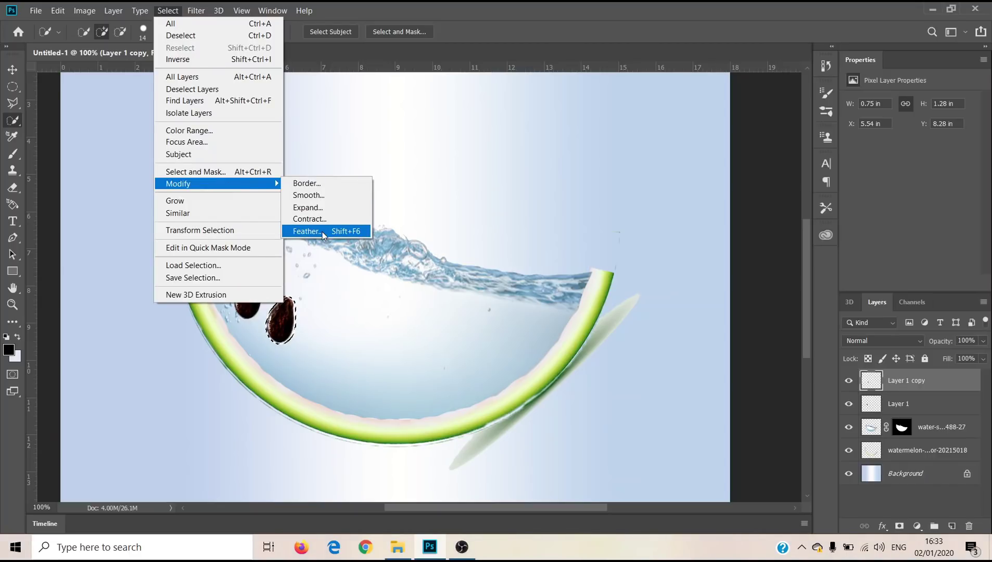
{"action": "left_click", "coordinate": [310, 219]}
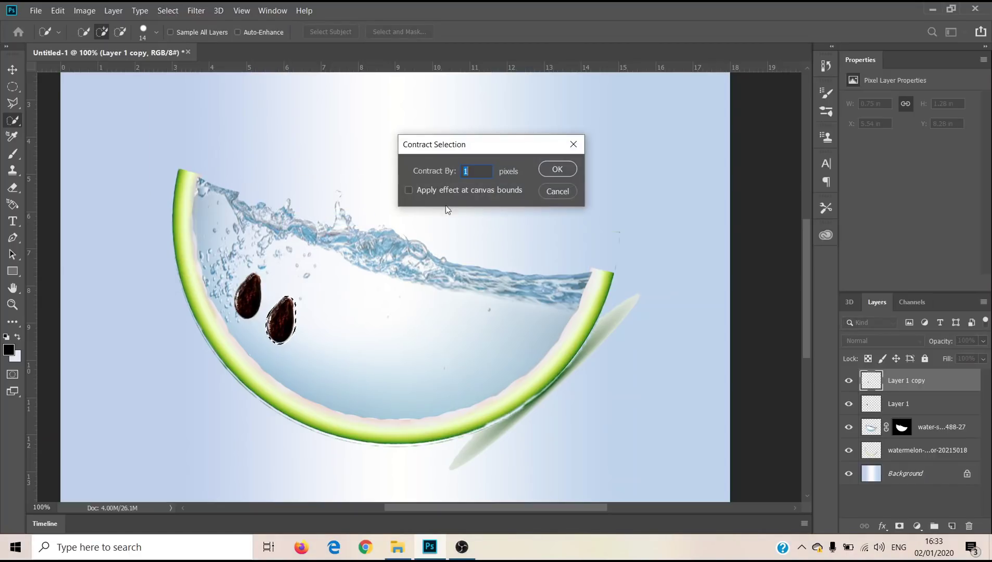
{"action": "type", "text": "3"}
{"action": "left_click", "coordinate": [558, 169]}
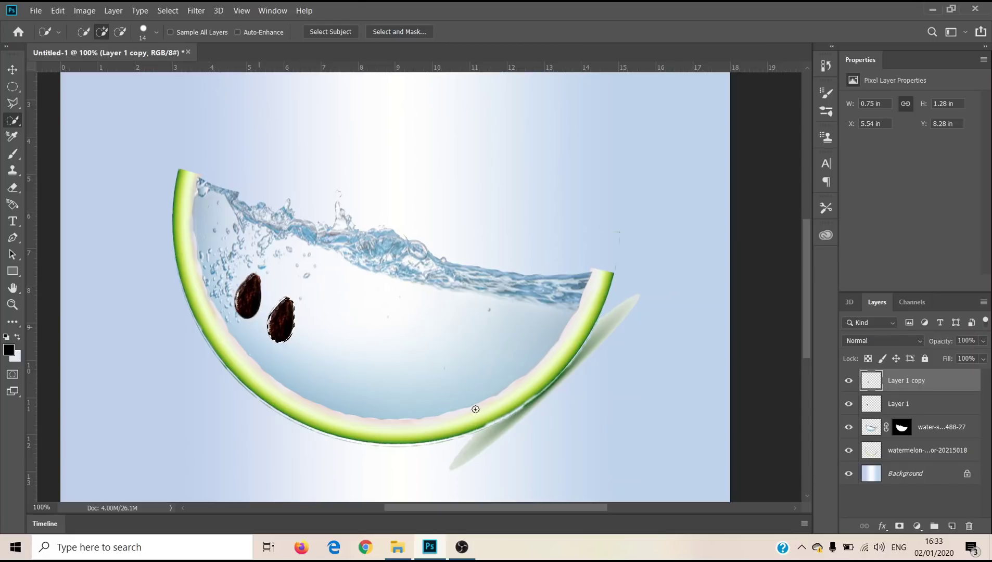
Add a Color Balance adjustment to the selected duplicate seed, with midtones at Cyan-Red -97 and Yellow-Blue +12.
{"action": "left_click", "coordinate": [918, 527]}
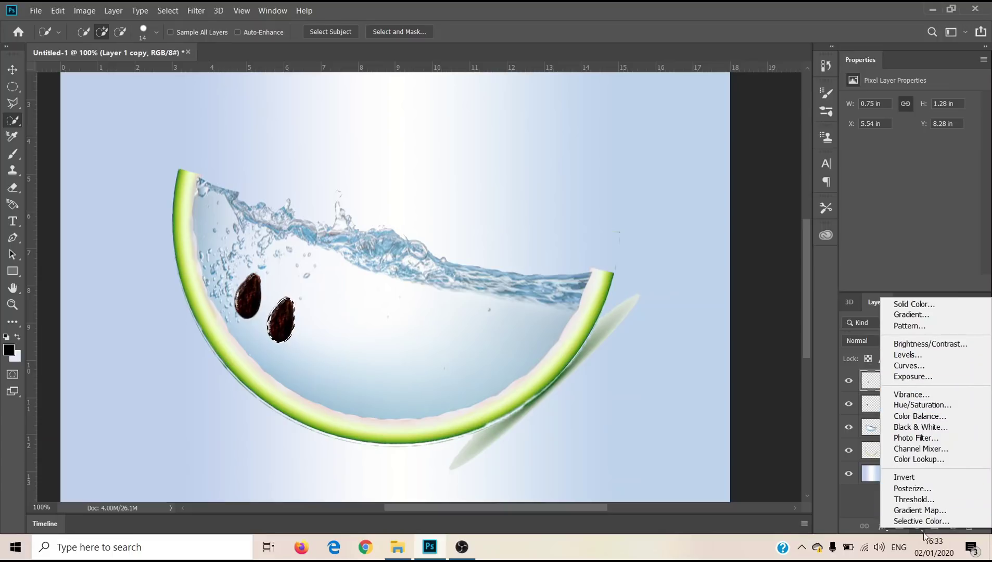
{"action": "left_click", "coordinate": [838, 510]}
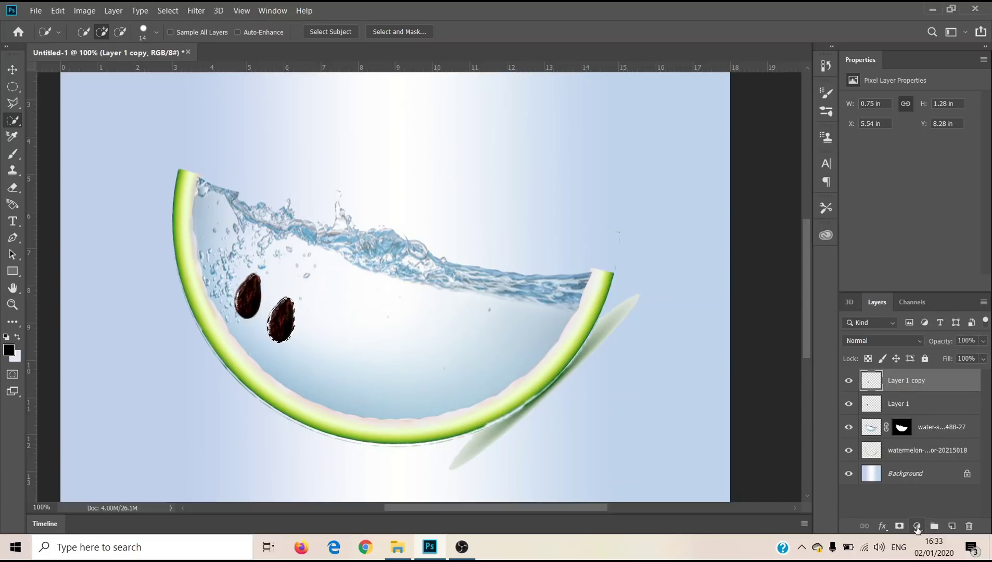
{"action": "left_click", "coordinate": [918, 527]}
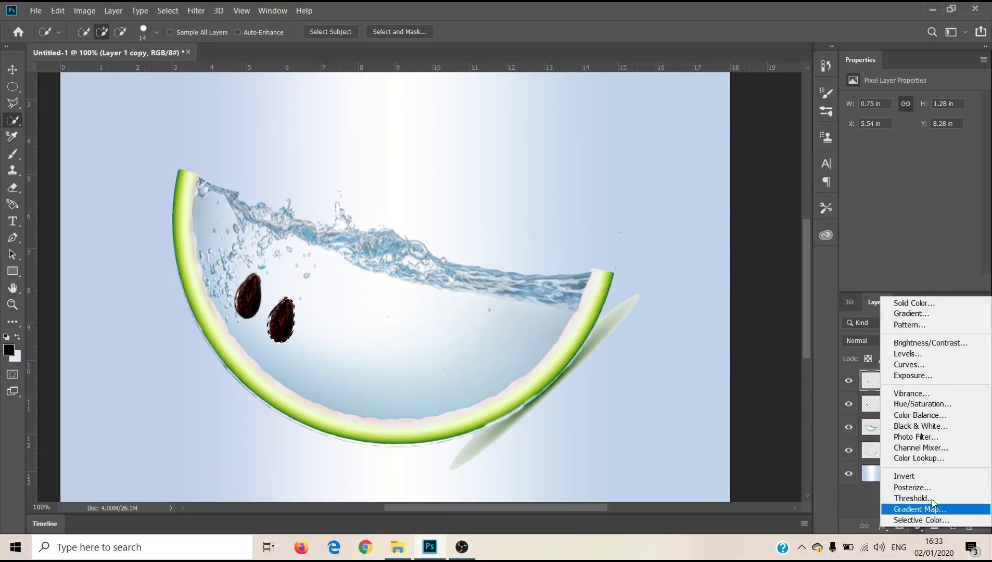
{"action": "left_click", "coordinate": [926, 416]}
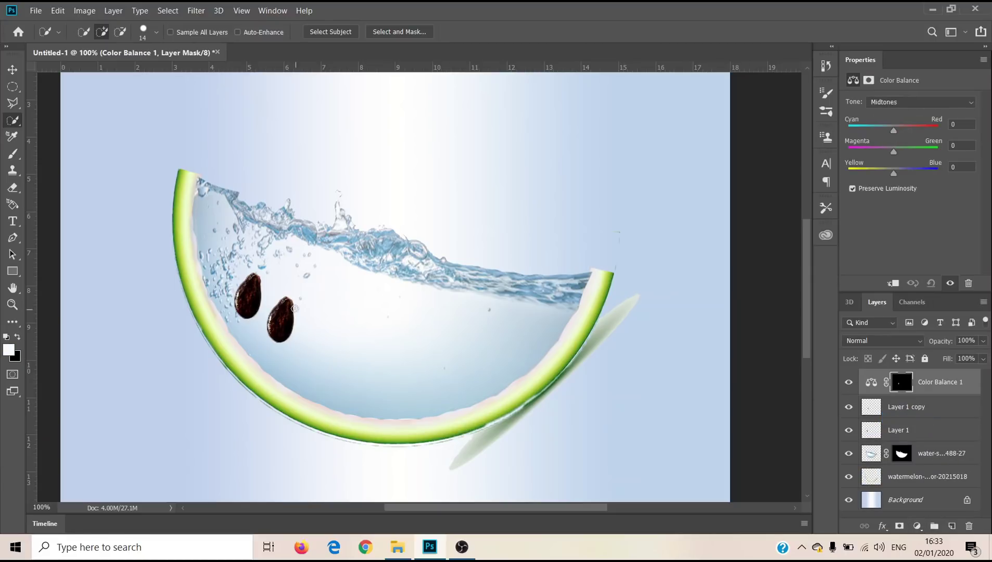
{"action": "key", "text": "z"}
{"action": "left_click", "coordinate": [301, 304]}
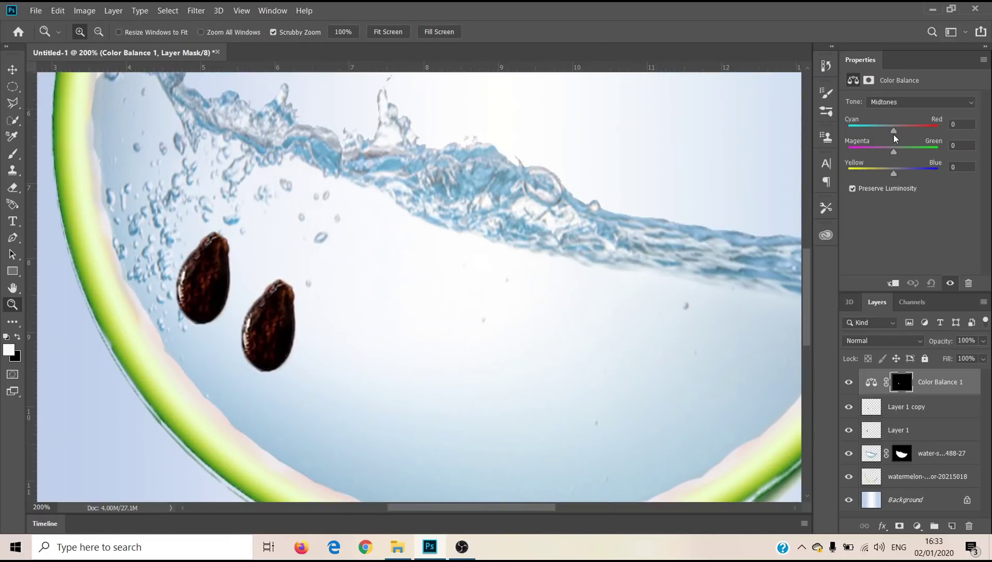
{"action": "left_click_drag", "start_coordinate": [892, 135], "coordinate": [850, 134]}
{"action": "mouse_move", "coordinate": [899, 177]}
{"action": "left_mouse_down"}
{"action": "mouse_move", "coordinate": [947, 178]}
{"action": "mouse_move", "coordinate": [904, 176]}
{"action": "left_mouse_up"}
Add a Levels adjustment above the Color Balance layer and set its white input level to 247.
{"action": "left_click", "coordinate": [918, 527]}
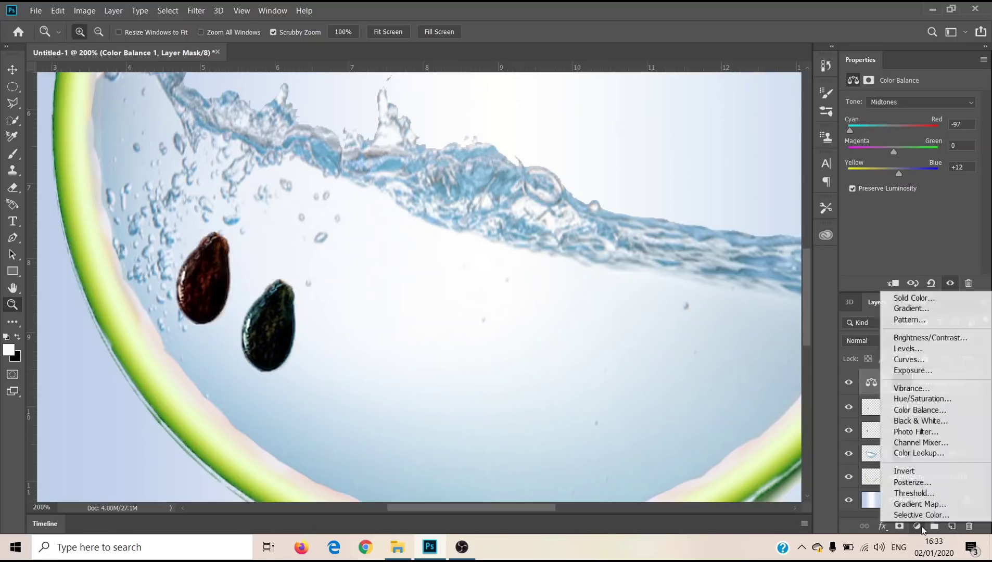
{"action": "left_click", "coordinate": [912, 352]}
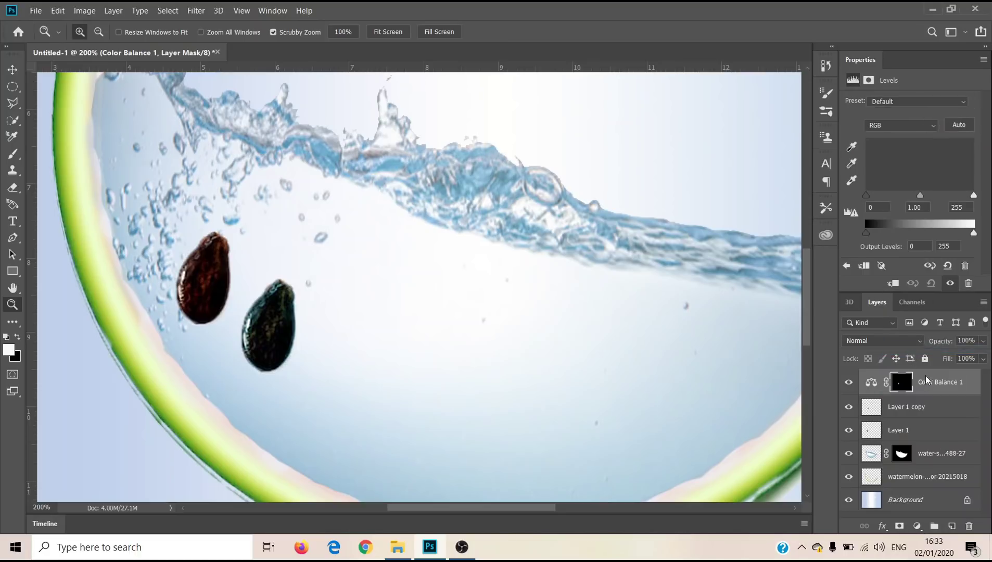
{"action": "mouse_move", "coordinate": [973, 199]}
{"action": "left_mouse_down"}
{"action": "mouse_move", "coordinate": [959, 200]}
{"action": "mouse_move", "coordinate": [971, 200]}
{"action": "left_mouse_up"}
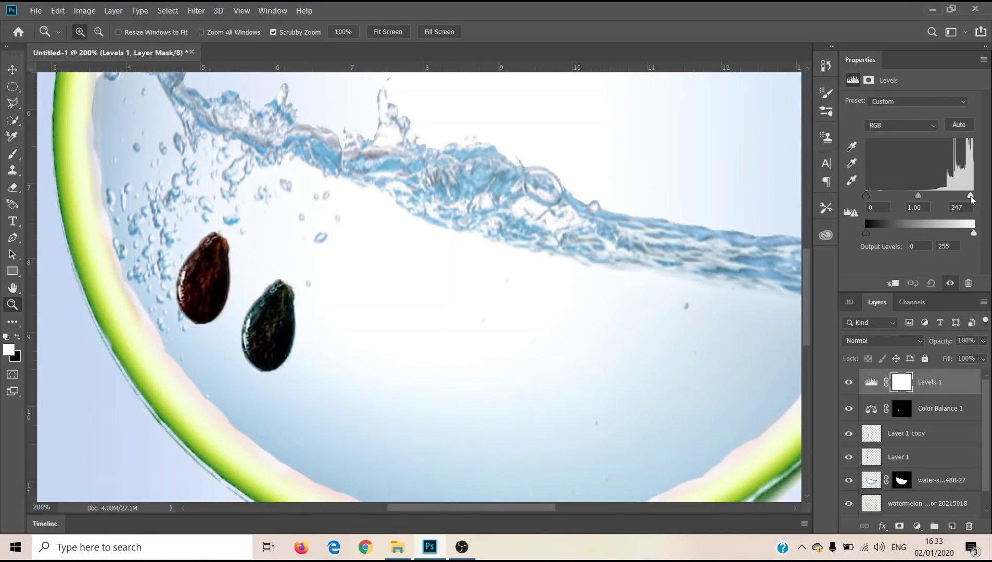
Hide all layers beneath the duplicate seed, Background included, and add a Levels adjustment directly above the duplicate seed's layer.
{"action": "left_click", "coordinate": [886, 437]}
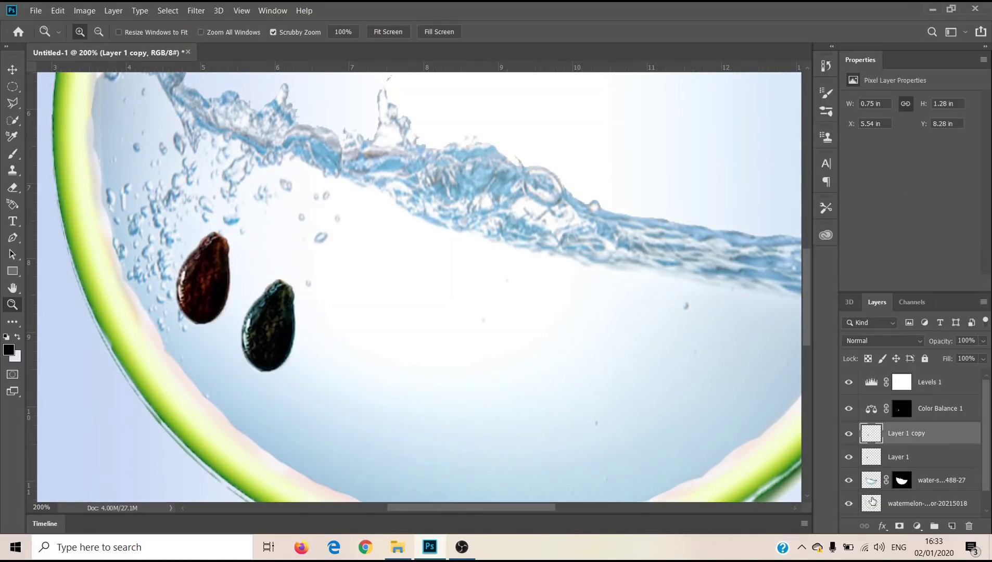
{"action": "left_click_drag", "start_coordinate": [851, 506], "coordinate": [856, 456]}
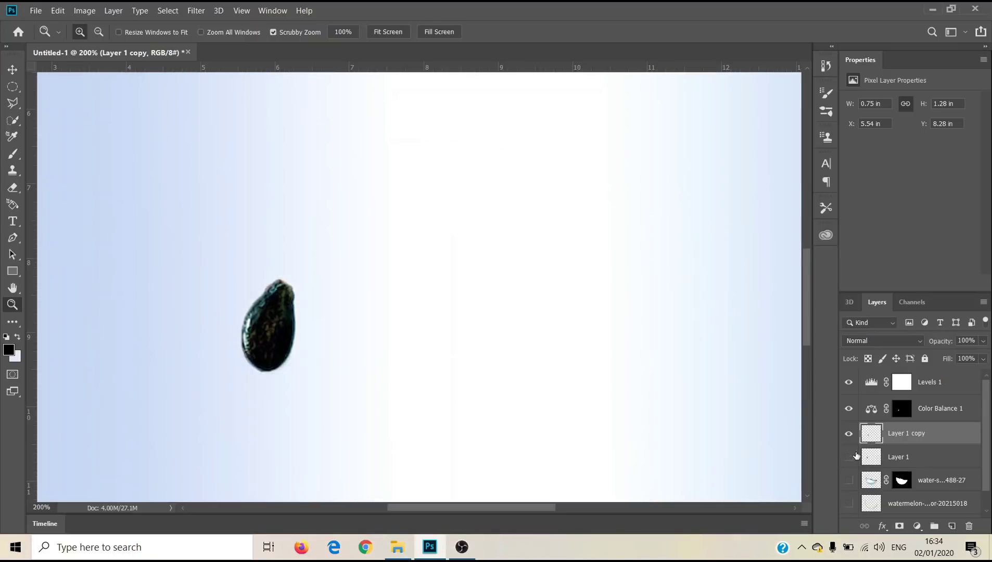
{"action": "scroll", "coordinate": [872, 507], "scroll_direction": "down", "scroll_amount": 1}
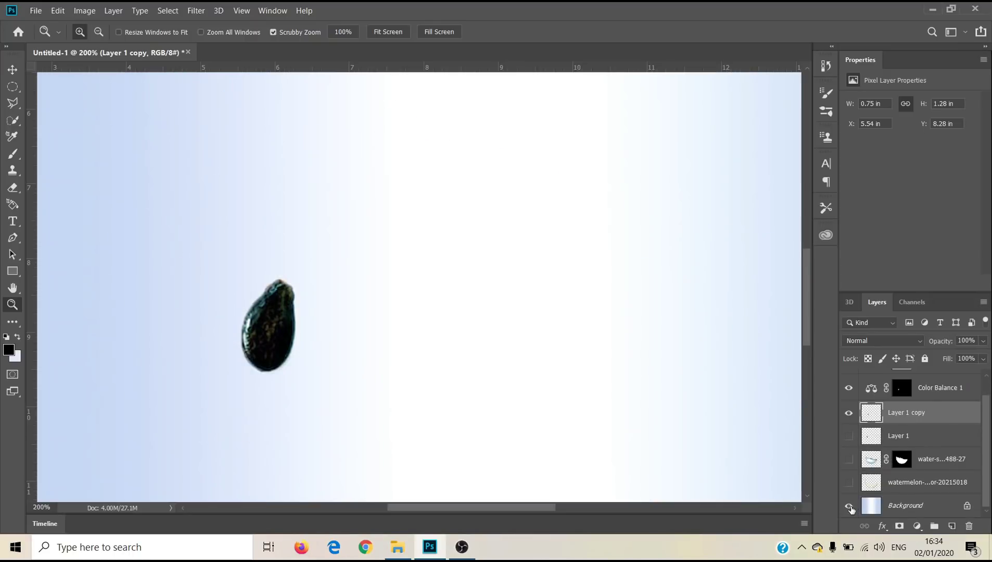
{"action": "left_click", "coordinate": [849, 507]}
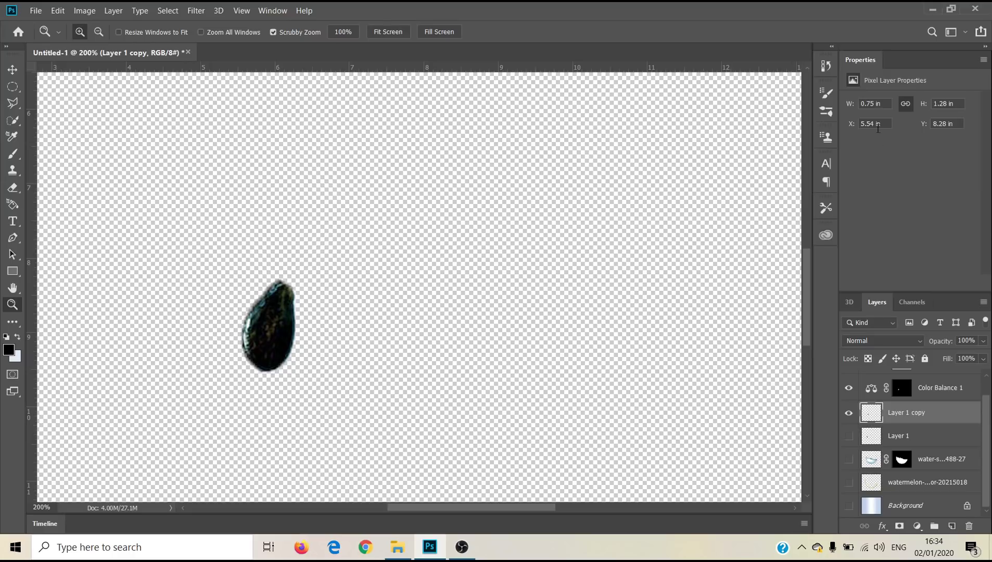
{"action": "left_click", "coordinate": [918, 526]}
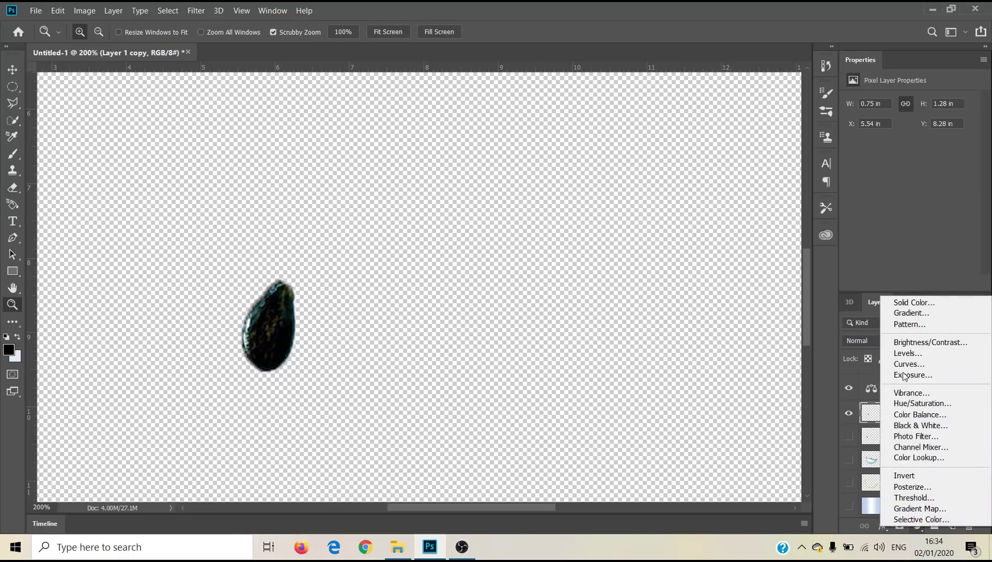
{"action": "left_click", "coordinate": [907, 354]}
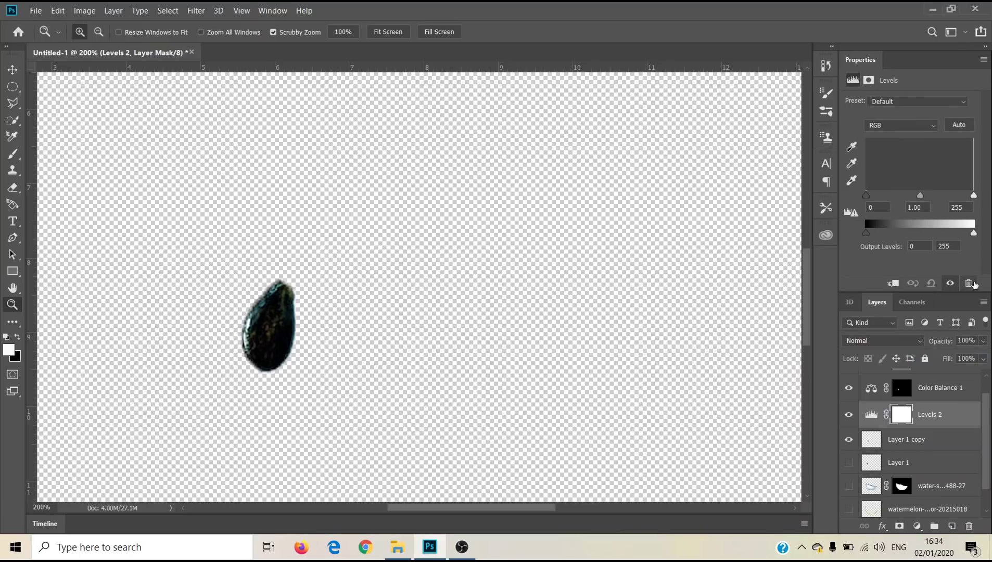
Show the watermelon, water, first seed and Background layers again.
{"action": "left_click", "coordinate": [849, 509]}
{"action": "left_click", "coordinate": [849, 486]}
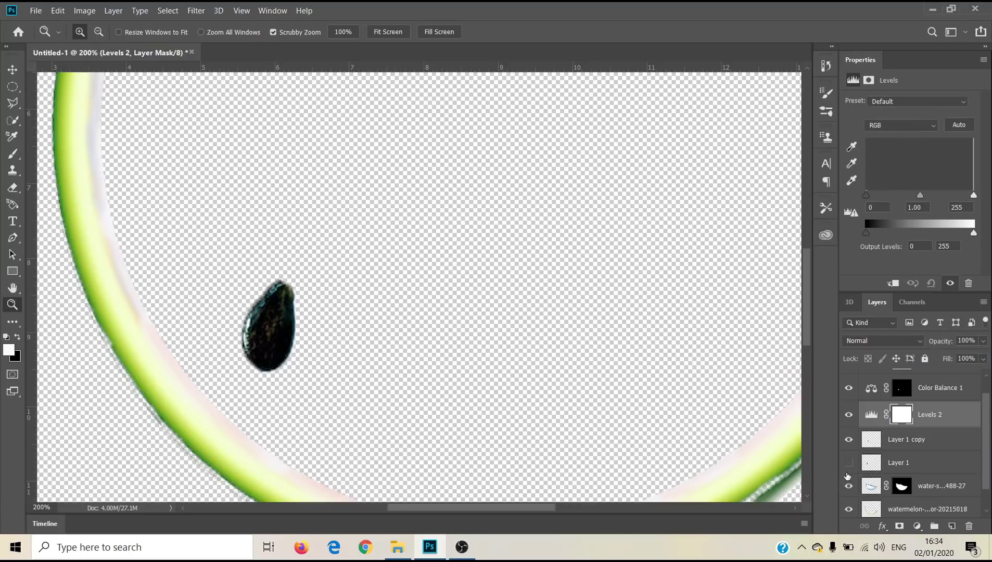
{"action": "left_click", "coordinate": [849, 463]}
{"action": "scroll", "coordinate": [859, 443], "scroll_direction": "down", "scroll_amount": 1}
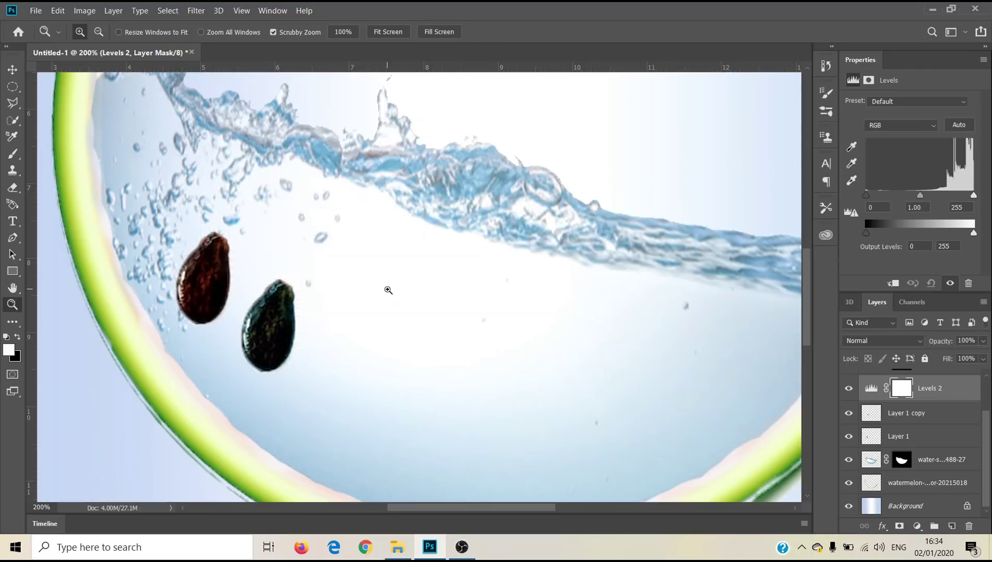
{"action": "key", "text": "ctrl+z"}
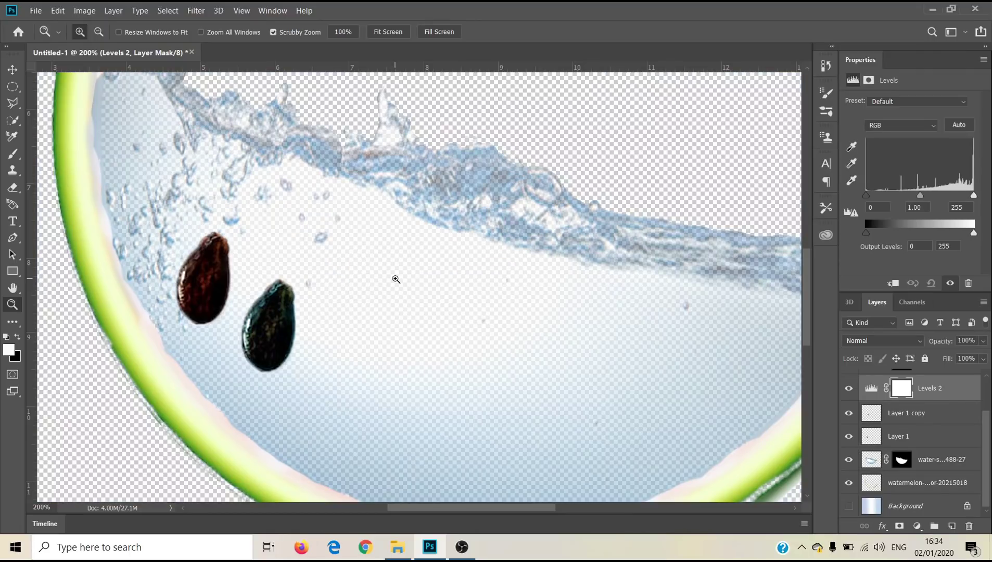
{"action": "key", "text": "ctrl+z"}
{"action": "left_click", "coordinate": [849, 506]}
{"action": "left_click", "coordinate": [850, 436]}
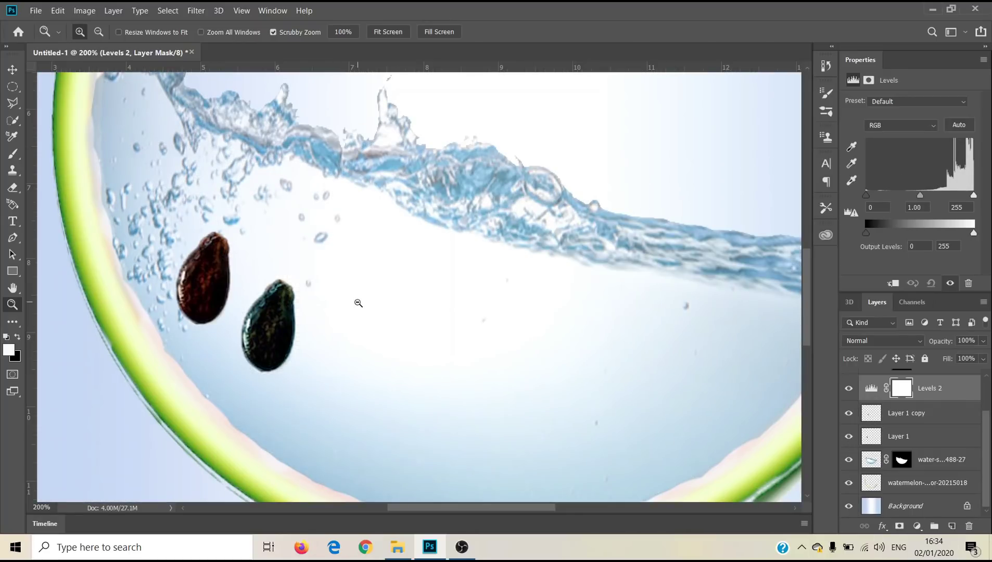
{"action": "left_click", "coordinate": [358, 303], "text": "alt"}
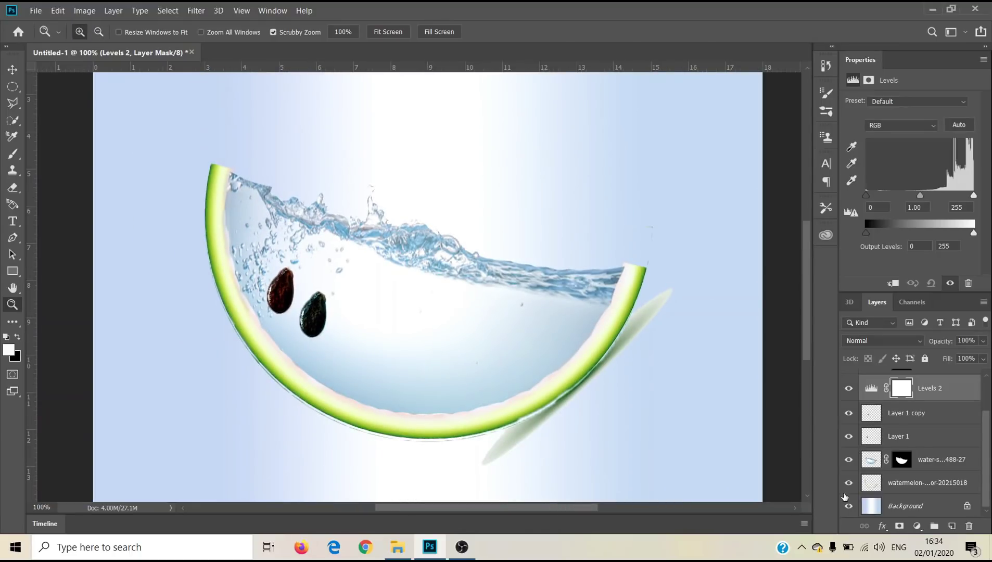
Hide Levels 2 and all layers from the first seed down to Background, keeping the duplicate seed layer shown.
{"action": "left_click_drag", "start_coordinate": [849, 497], "coordinate": [848, 415]}
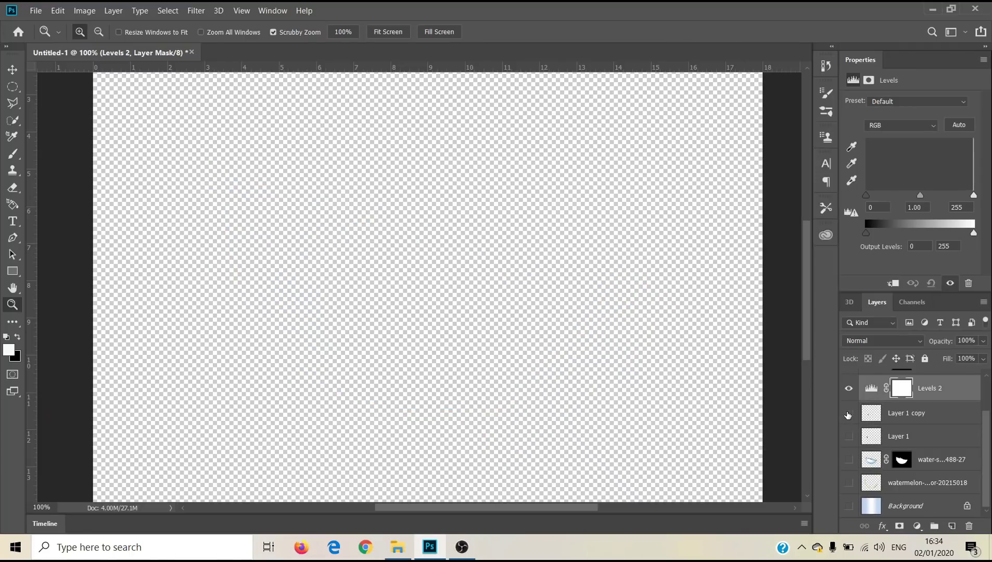
{"action": "left_click", "coordinate": [852, 391]}
{"action": "left_click", "coordinate": [853, 416]}
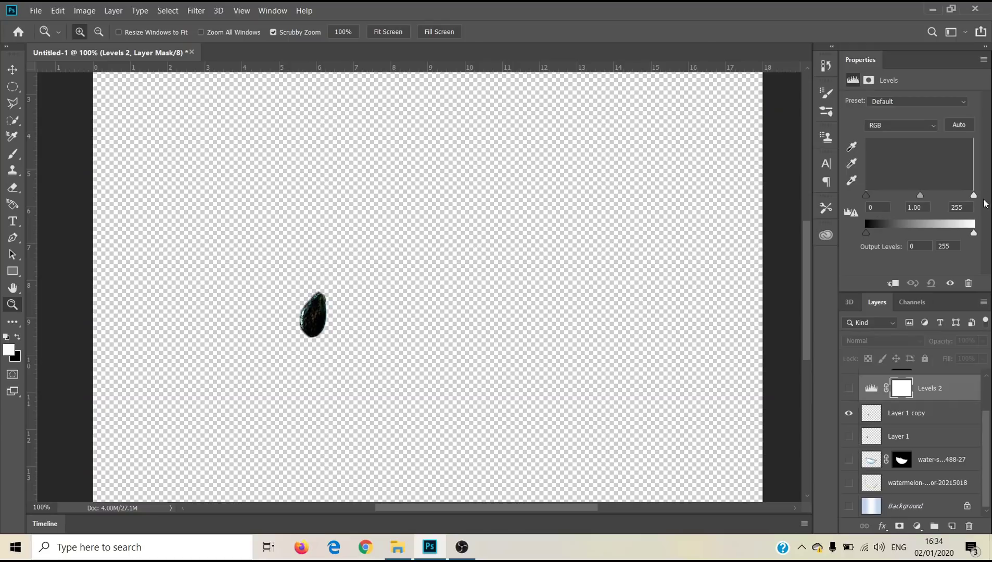
Set the Levels 2 midtone input to 1.08 and black output level to 226, and activate its gray point eyedropper.
{"action": "left_click_drag", "start_coordinate": [975, 197], "coordinate": [976, 234]}
{"action": "left_click", "coordinate": [897, 127]}
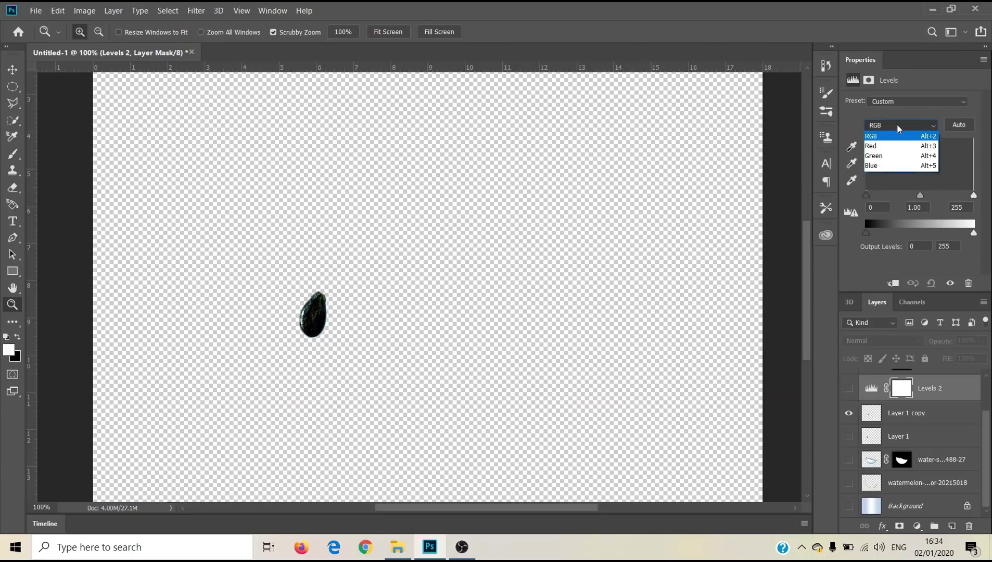
{"action": "left_click", "coordinate": [920, 106]}
{"action": "left_click", "coordinate": [919, 105]}
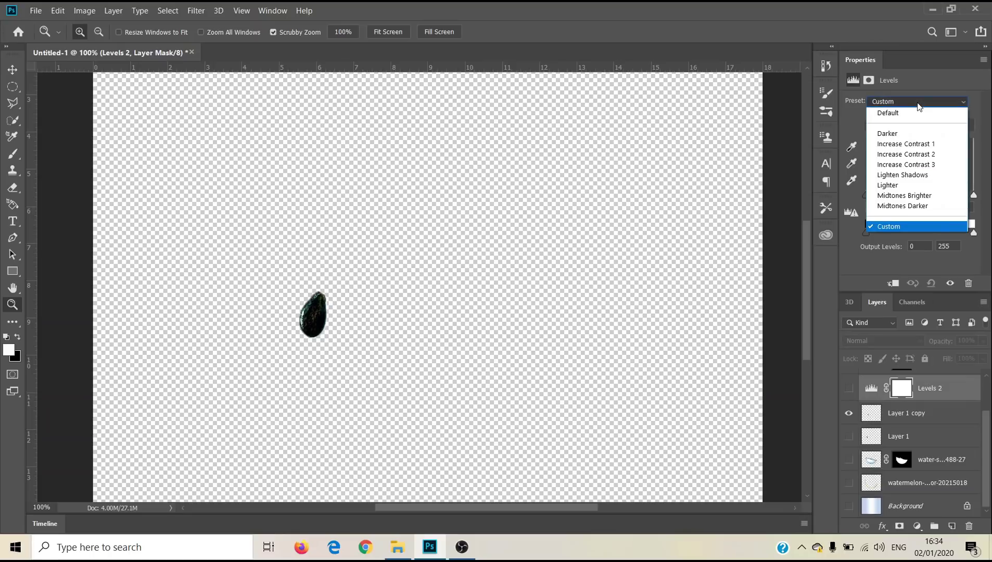
{"action": "left_click", "coordinate": [935, 91]}
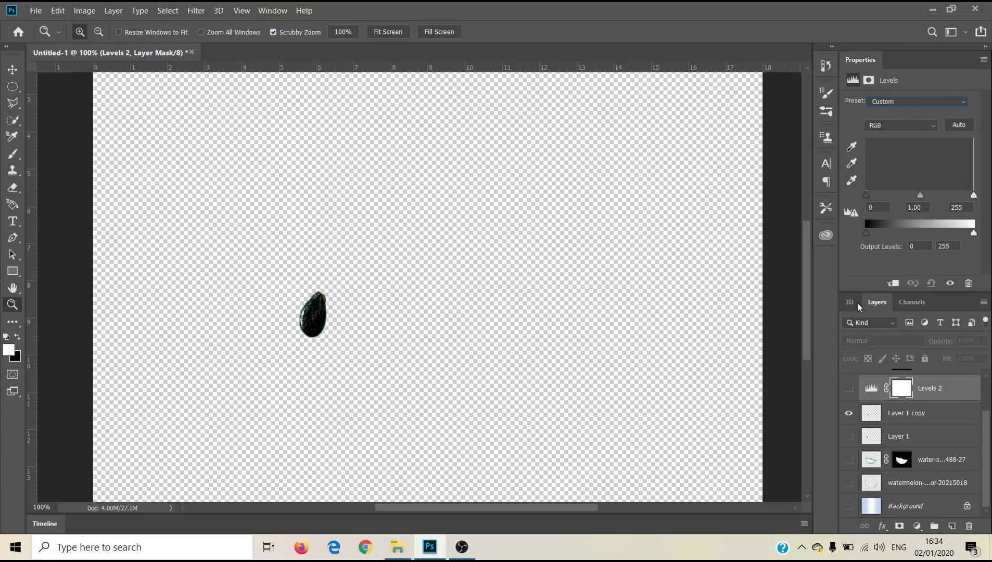
{"action": "left_click_drag", "start_coordinate": [867, 234], "coordinate": [949, 235]}
{"action": "left_click_drag", "start_coordinate": [964, 237], "coordinate": [963, 238]}
{"action": "left_click", "coordinate": [850, 164]}
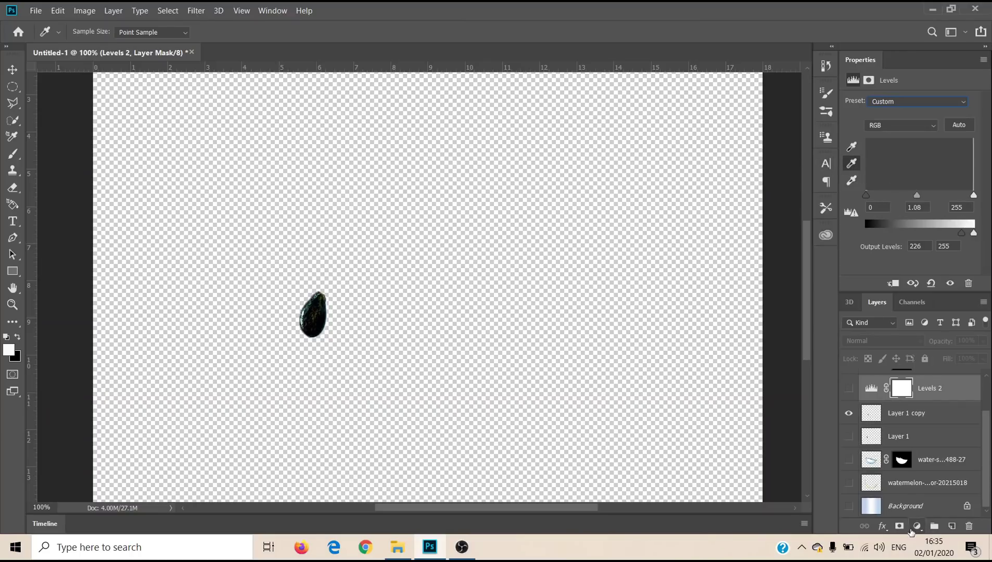
Add a Curves adjustment above Levels 2 and darken the midtones with a point at input 144, output 120.
{"action": "left_click", "coordinate": [920, 526]}
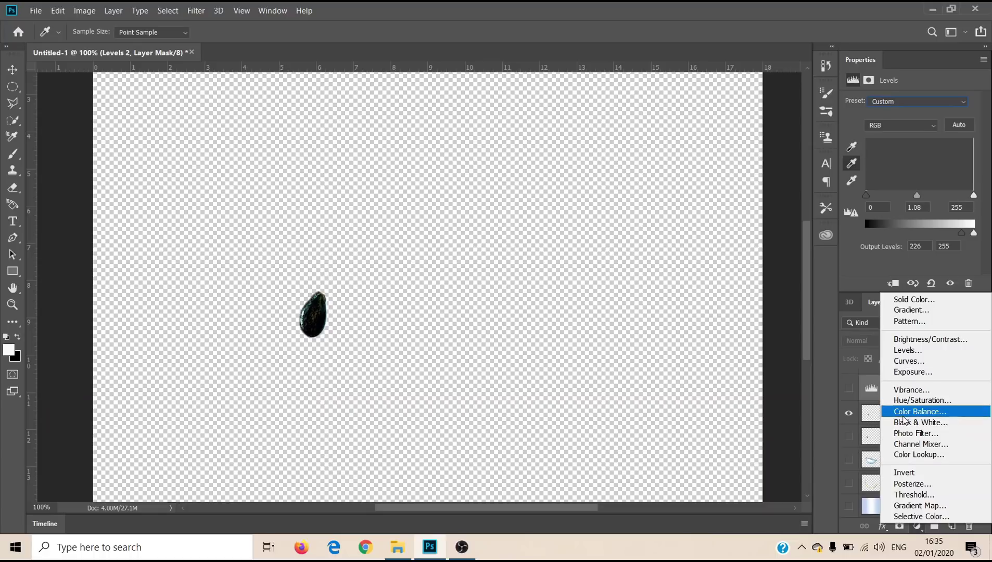
{"action": "left_click", "coordinate": [918, 361]}
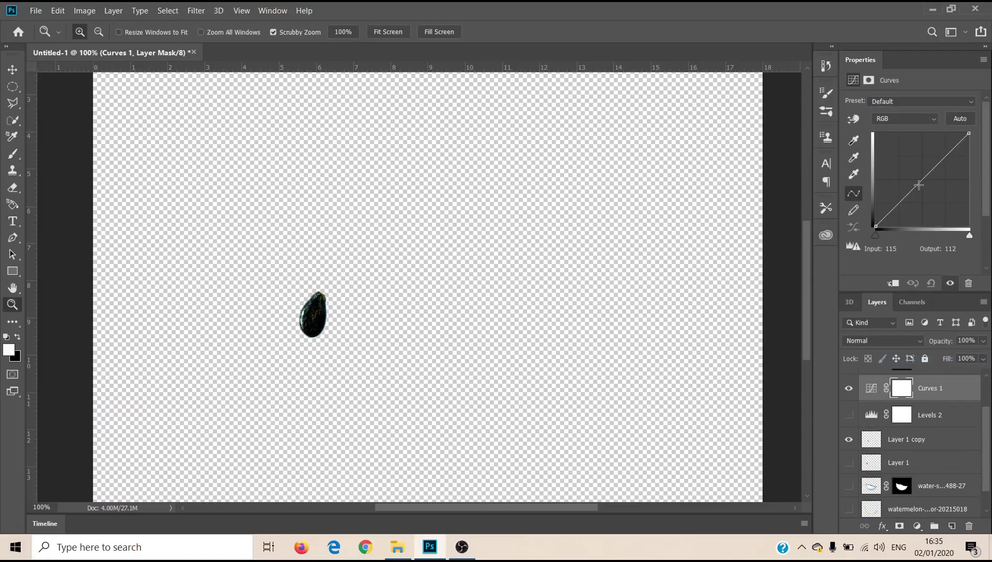
{"action": "mouse_move", "coordinate": [919, 182]}
{"action": "left_mouse_down"}
{"action": "mouse_move", "coordinate": [942, 200]}
{"action": "mouse_move", "coordinate": [907, 170]}
{"action": "mouse_move", "coordinate": [919, 156]}
{"action": "mouse_move", "coordinate": [932, 198]}
{"action": "mouse_move", "coordinate": [920, 190]}
{"action": "mouse_move", "coordinate": [960, 203]}
{"action": "mouse_move", "coordinate": [972, 152]}
{"action": "mouse_move", "coordinate": [955, 211]}
{"action": "mouse_move", "coordinate": [919, 179]}
{"action": "mouse_move", "coordinate": [929, 183]}
{"action": "left_mouse_up"}
Show the watermelon, water and first seed layers, and hide the Curves 1 and Levels 2 adjustments.
{"action": "left_click_drag", "start_coordinate": [853, 508], "coordinate": [851, 486]}
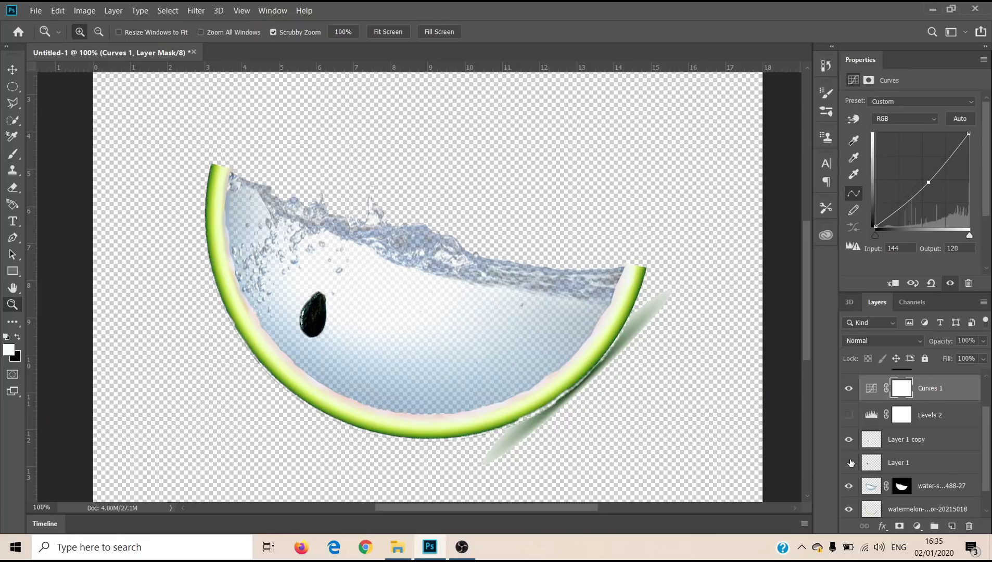
{"action": "left_click", "coordinate": [849, 415]}
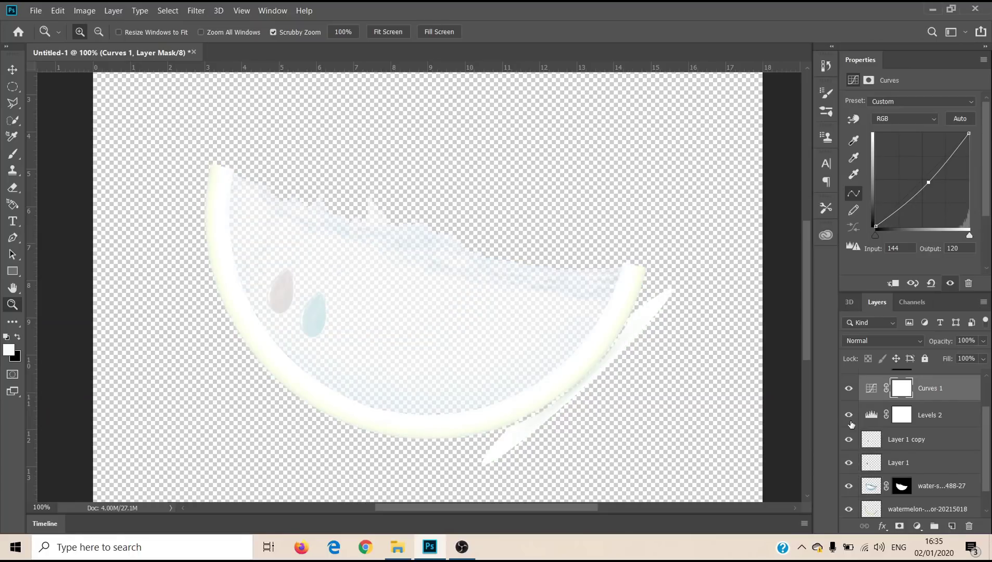
{"action": "left_click", "coordinate": [851, 389]}
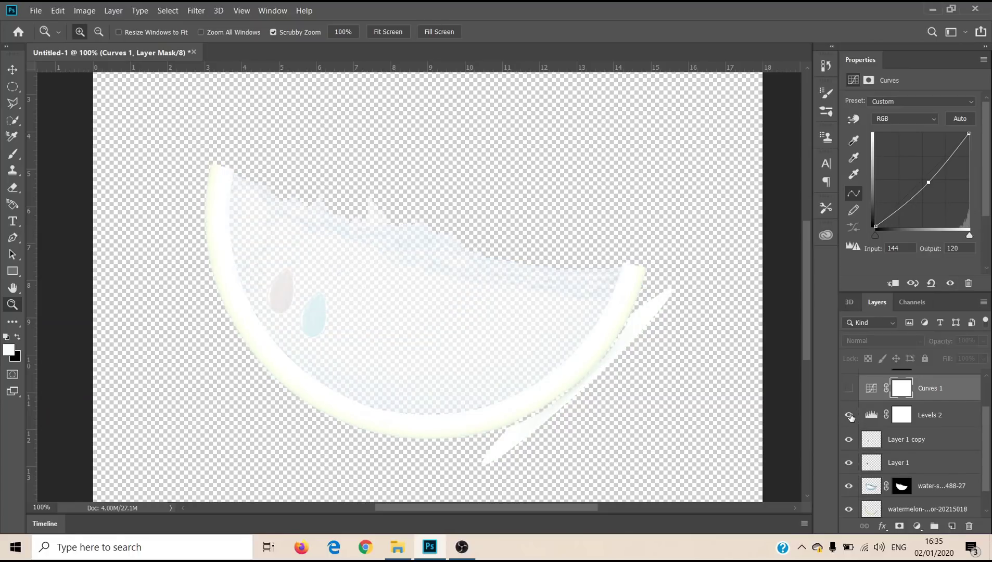
{"action": "left_click", "coordinate": [850, 415]}
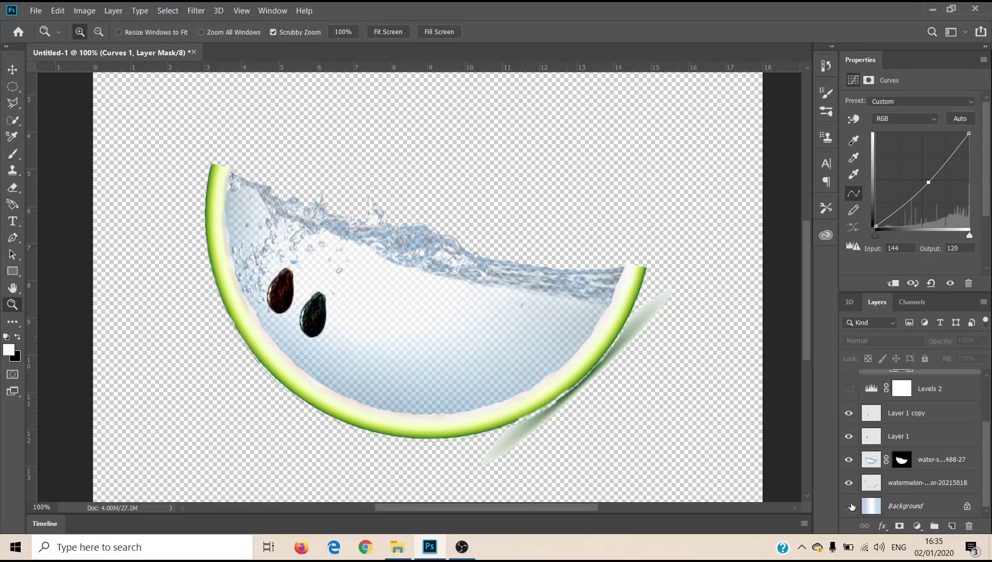
Show the Background layer and delete the original seed layer so only the duplicate seed remains inside the rind.
{"action": "left_click", "coordinate": [849, 506]}
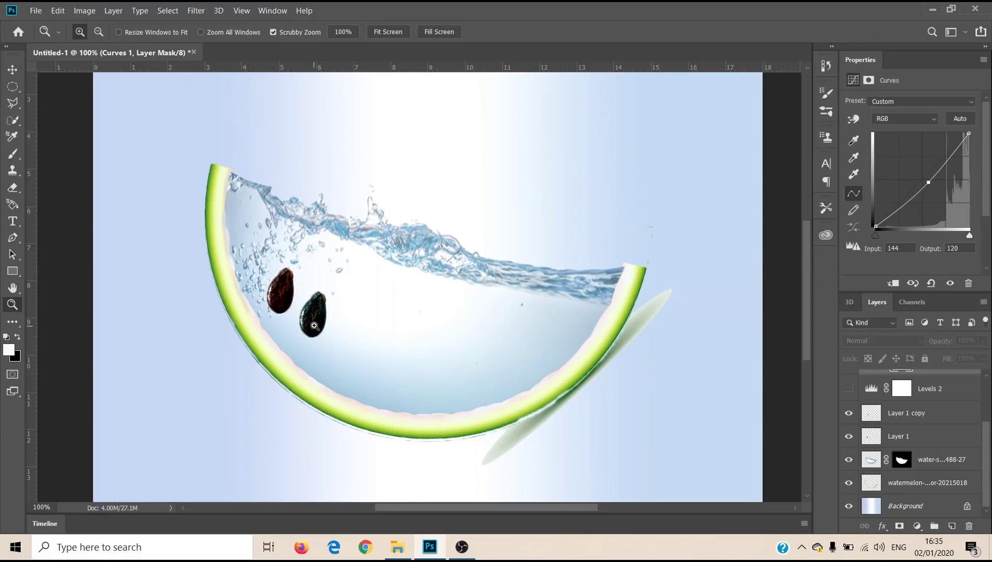
{"action": "key", "text": "v"}
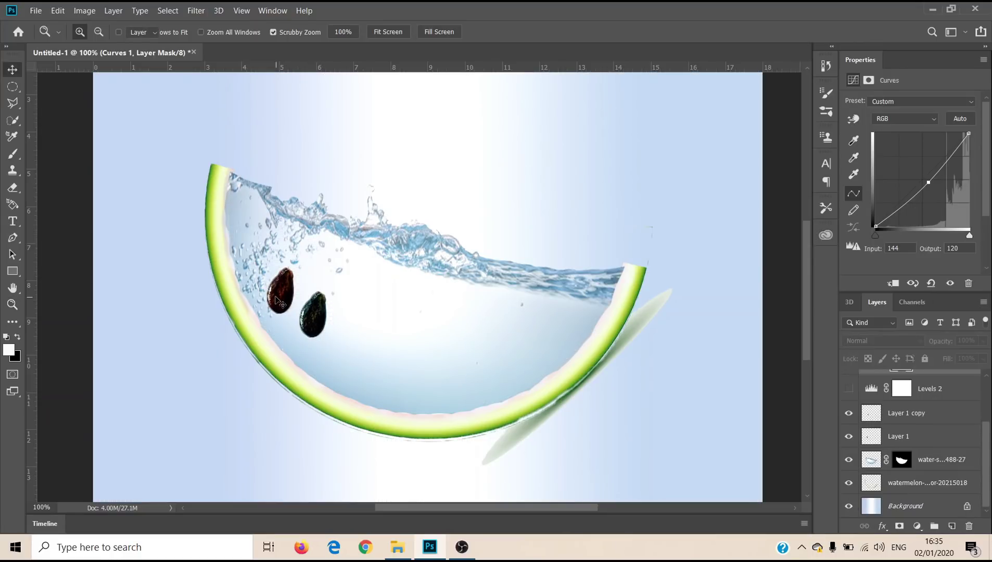
{"action": "left_click", "coordinate": [282, 302]}
{"action": "left_click_drag", "start_coordinate": [281, 302], "coordinate": [272, 261]}
{"action": "key", "text": "Delete"}
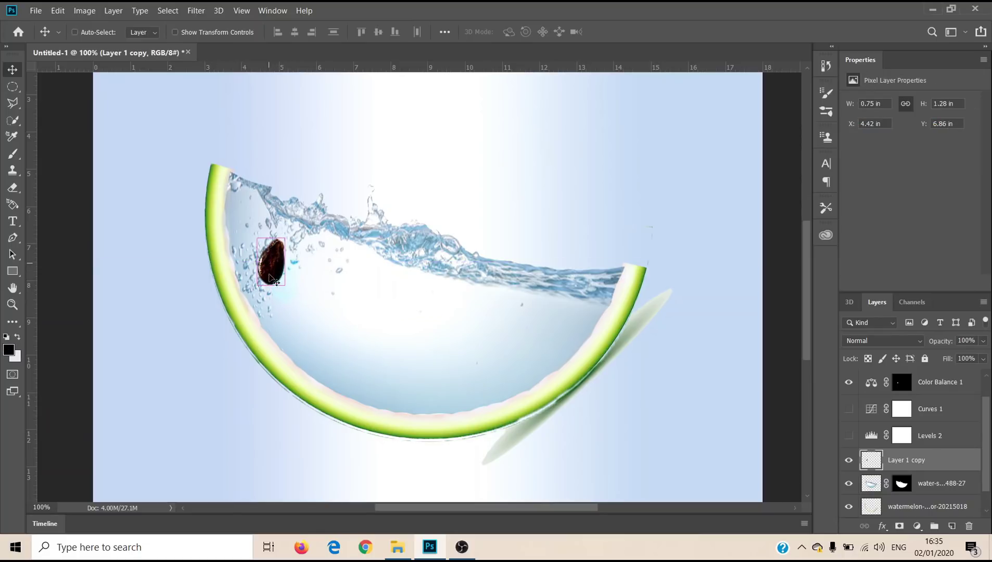
Scale the duplicate seed to about 38% and rotate it about 17° near the rind's inner edge.
{"action": "key", "text": "ctrl+t"}
{"action": "left_click_drag", "start_coordinate": [291, 223], "coordinate": [278, 293]}
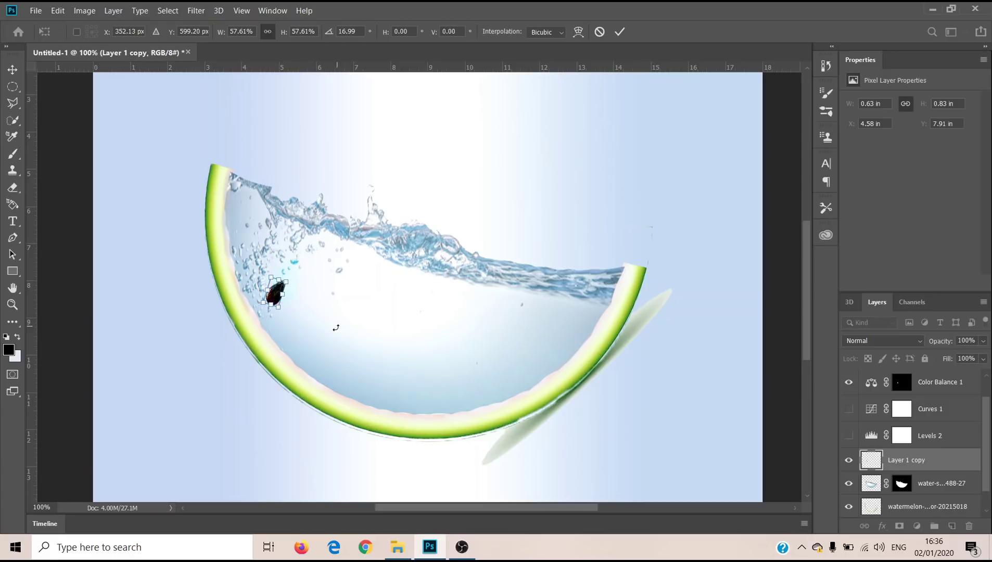
{"action": "mouse_move", "coordinate": [281, 299]}
{"action": "left_mouse_down"}
{"action": "mouse_move", "coordinate": [305, 328]}
{"action": "mouse_move", "coordinate": [300, 304]}
{"action": "mouse_move", "coordinate": [329, 326]}
{"action": "mouse_move", "coordinate": [279, 248]}
{"action": "mouse_move", "coordinate": [298, 276]}
{"action": "mouse_move", "coordinate": [285, 267]}
{"action": "mouse_move", "coordinate": [279, 281]}
{"action": "left_mouse_up"}
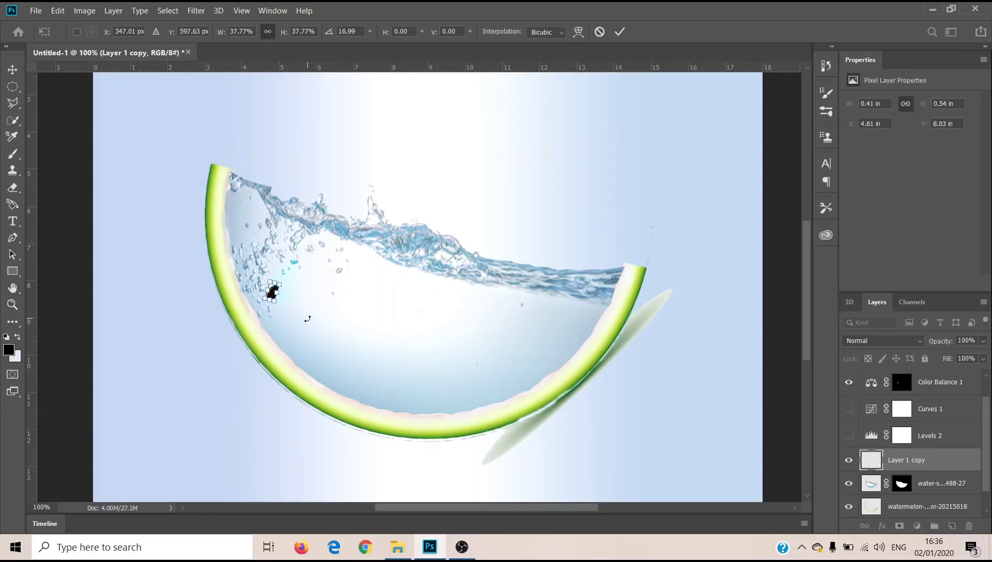
{"action": "key", "text": "Return"}
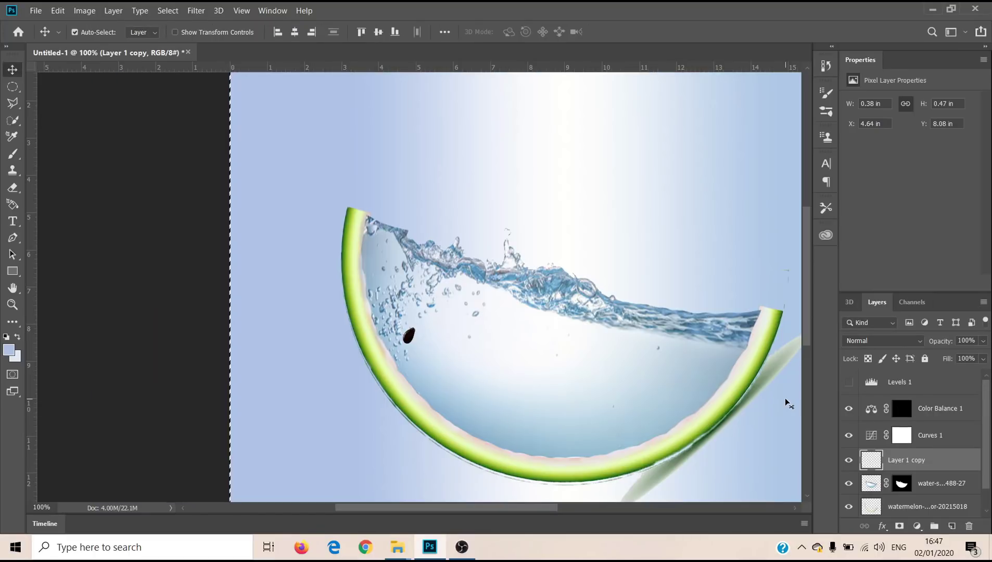
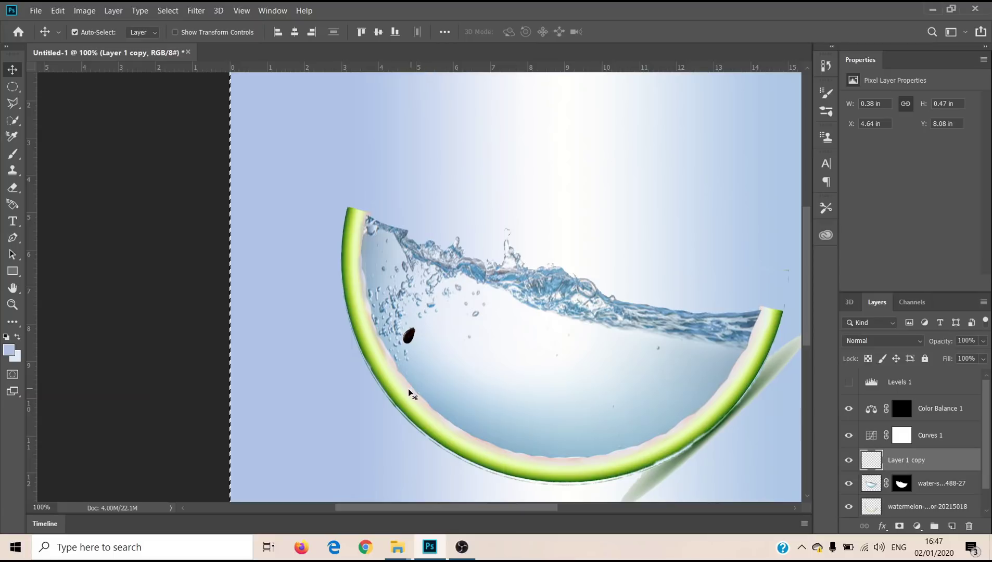
Select the watermelon half-slice layer and set the Brush foreground colour to b0c4e9, sampled from the blue backdrop beside the rind.
{"action": "right_click", "coordinate": [400, 399]}
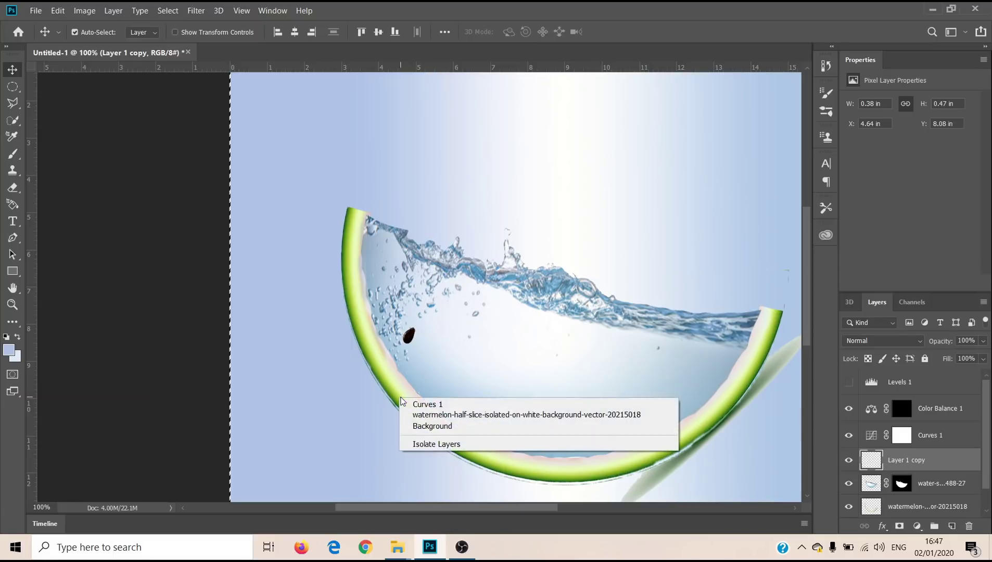
{"action": "left_click", "coordinate": [424, 415]}
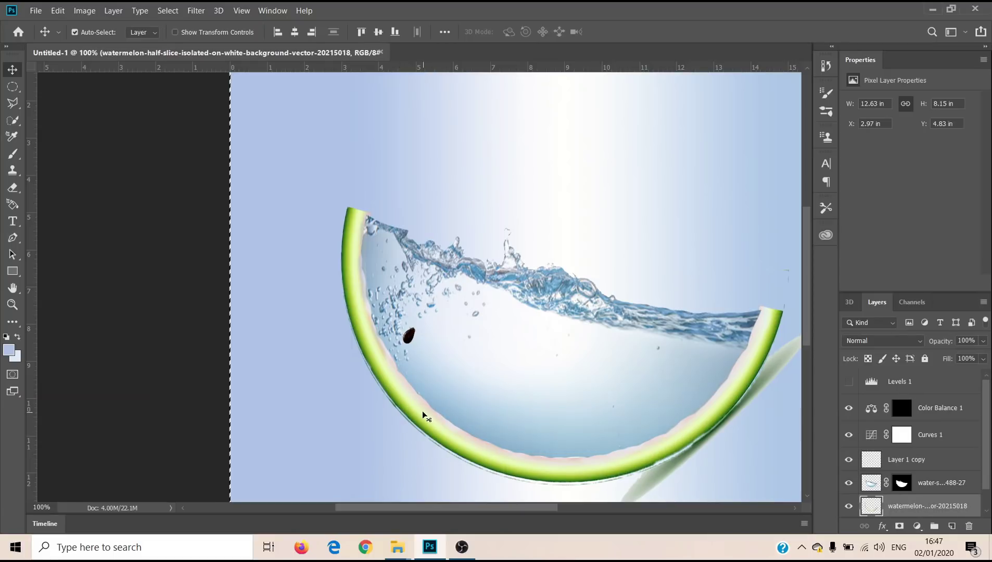
{"action": "scroll", "coordinate": [937, 485], "scroll_direction": "down", "scroll_amount": 1}
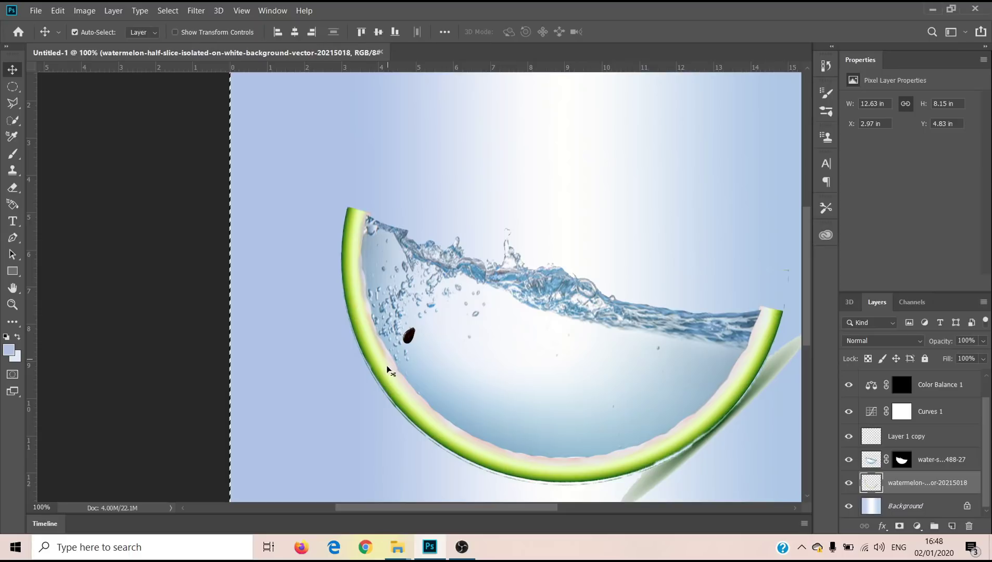
{"action": "right_click", "coordinate": [394, 384]}
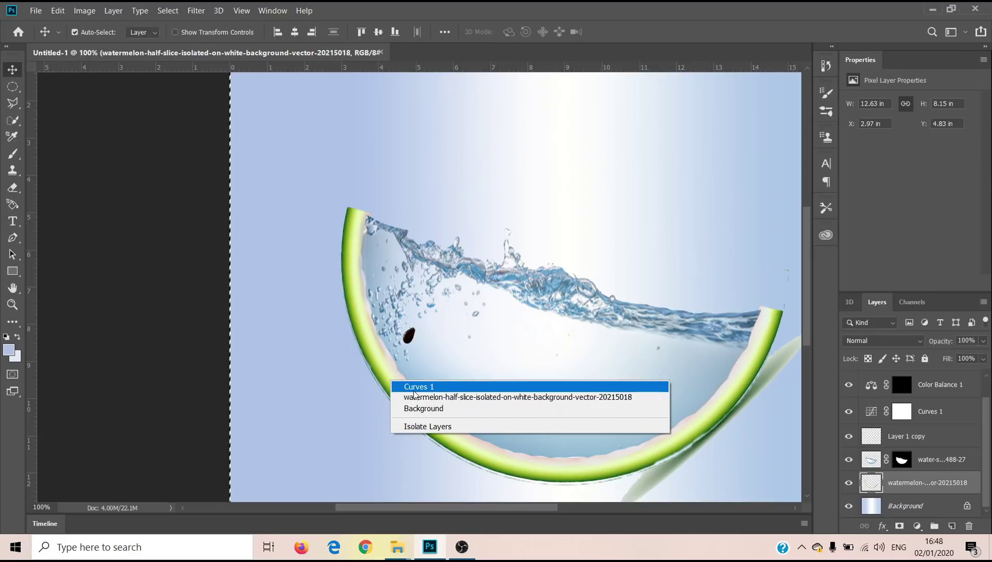
{"action": "left_click", "coordinate": [413, 394]}
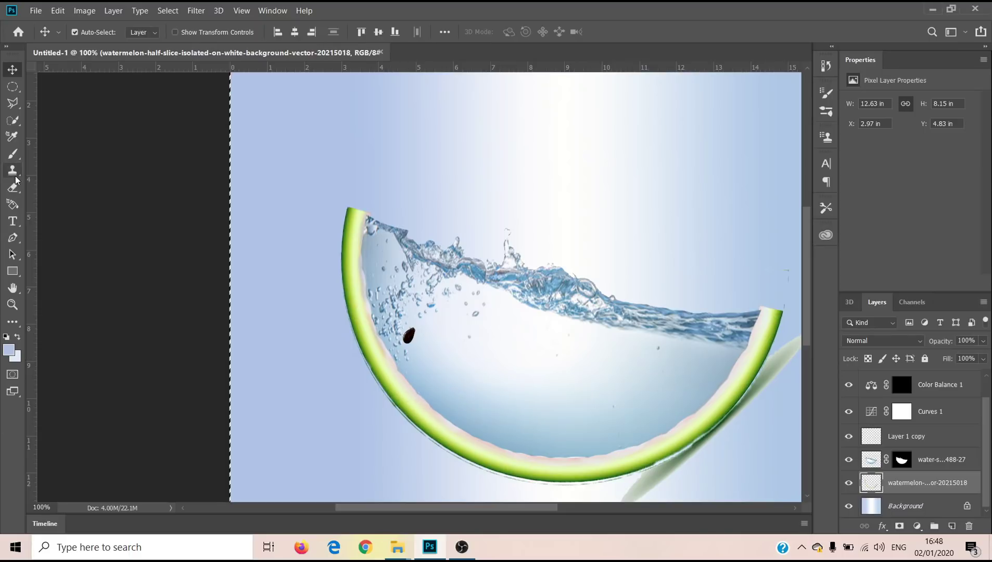
{"action": "left_click", "coordinate": [13, 154]}
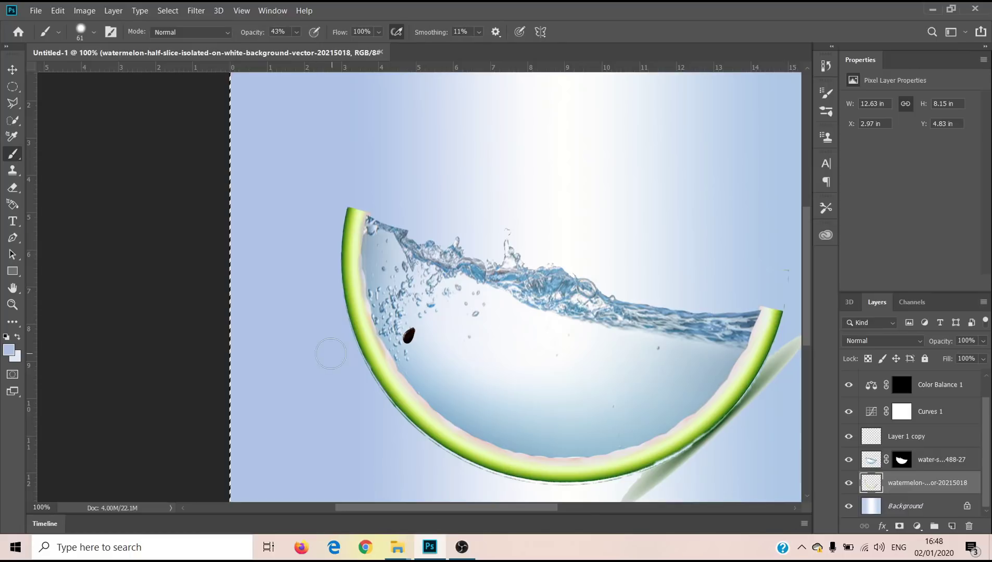
{"action": "left_click", "coordinate": [9, 350]}
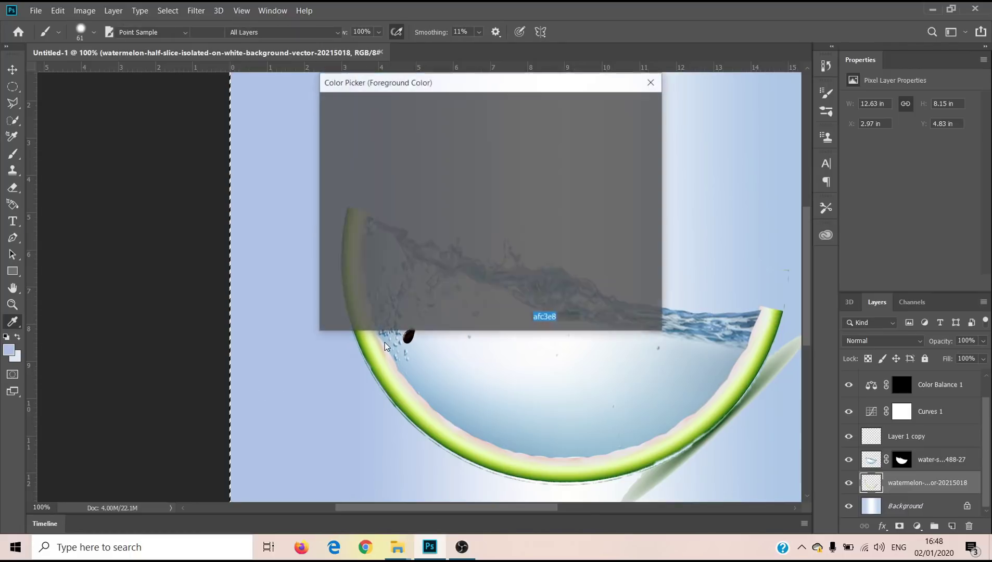
{"action": "left_click", "coordinate": [365, 380]}
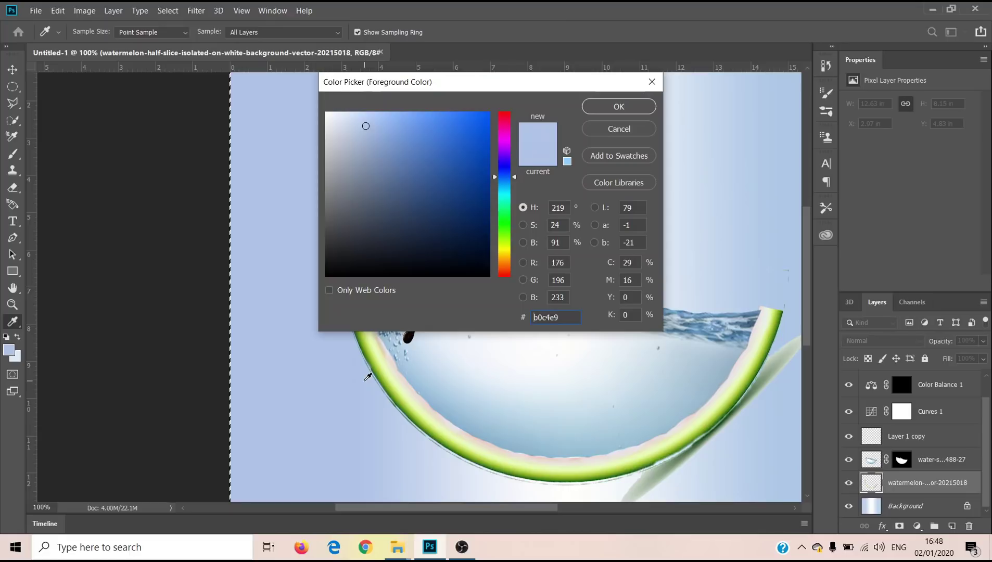
{"action": "left_click", "coordinate": [619, 106]}
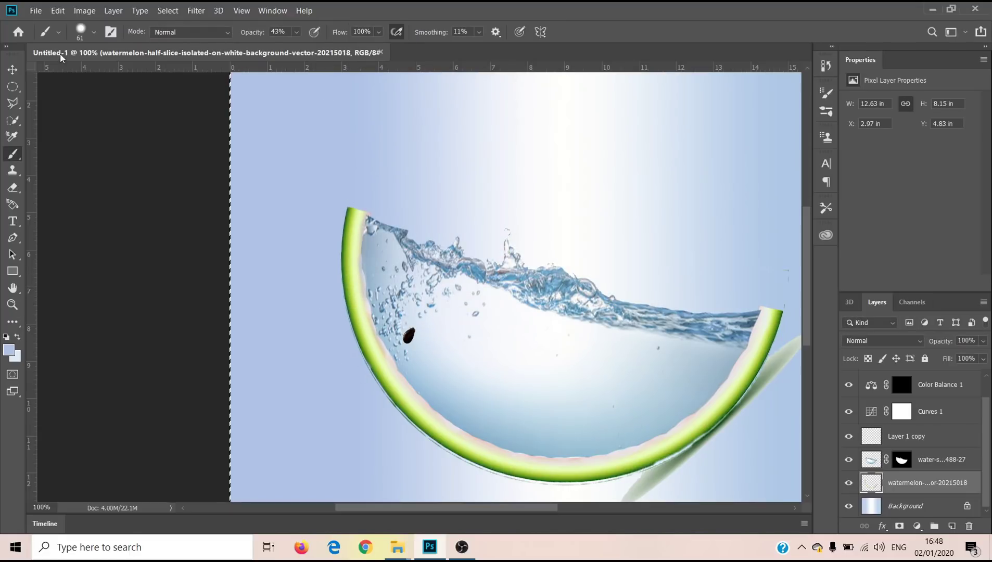
Paint the light blue over the whole rind with the 61 px Soft Round brush at 43% opacity.
{"action": "left_click", "coordinate": [86, 34]}
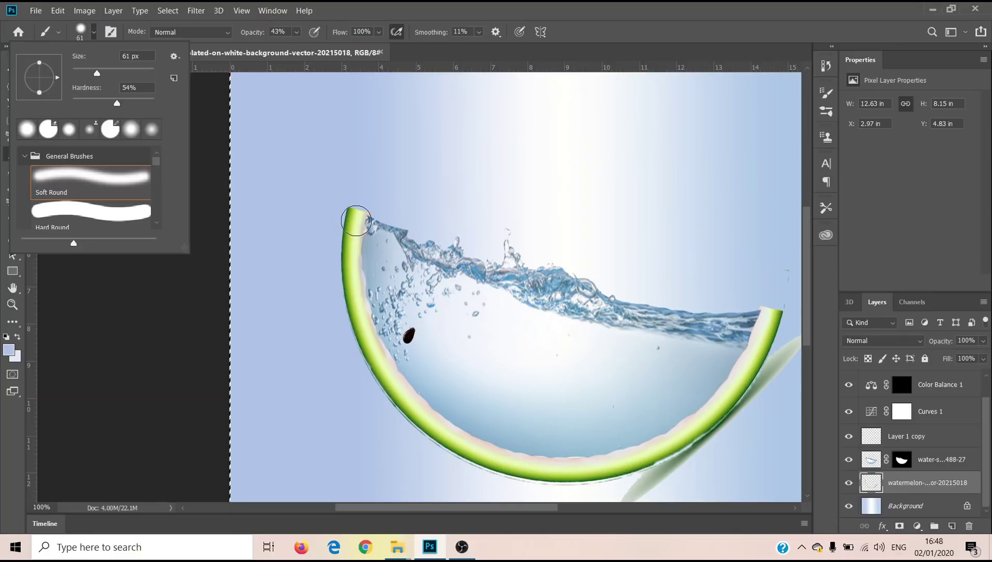
{"action": "mouse_move", "coordinate": [356, 222]}
{"action": "left_mouse_down"}
{"action": "mouse_move", "coordinate": [369, 346]}
{"action": "mouse_move", "coordinate": [443, 428]}
{"action": "mouse_move", "coordinate": [499, 460]}
{"action": "mouse_move", "coordinate": [639, 461]}
{"action": "mouse_move", "coordinate": [741, 367]}
{"action": "mouse_move", "coordinate": [770, 314]}
{"action": "left_mouse_up"}
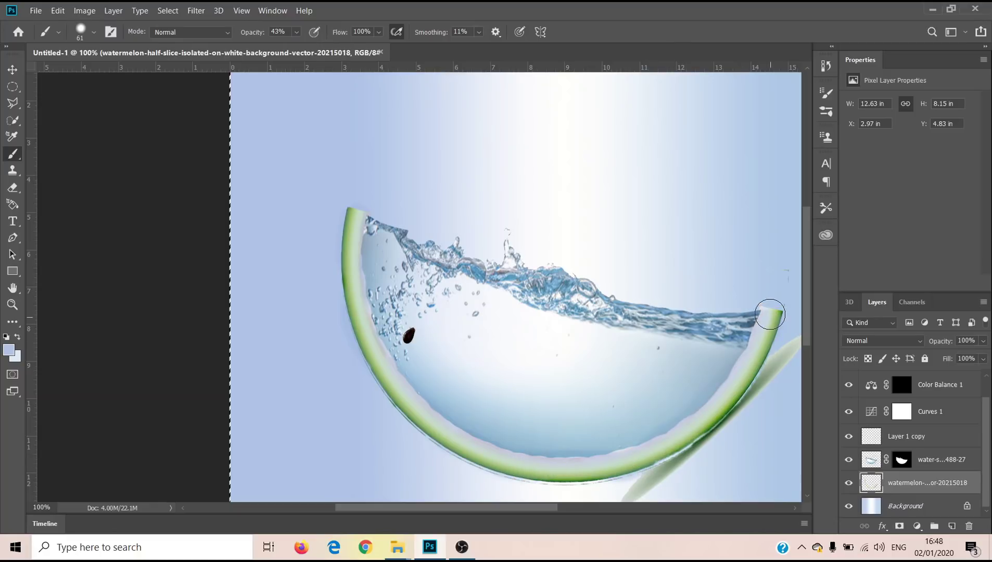
{"action": "mouse_move", "coordinate": [355, 267]}
{"action": "left_mouse_down"}
{"action": "mouse_move", "coordinate": [392, 381]}
{"action": "mouse_move", "coordinate": [387, 352]}
{"action": "left_mouse_up"}
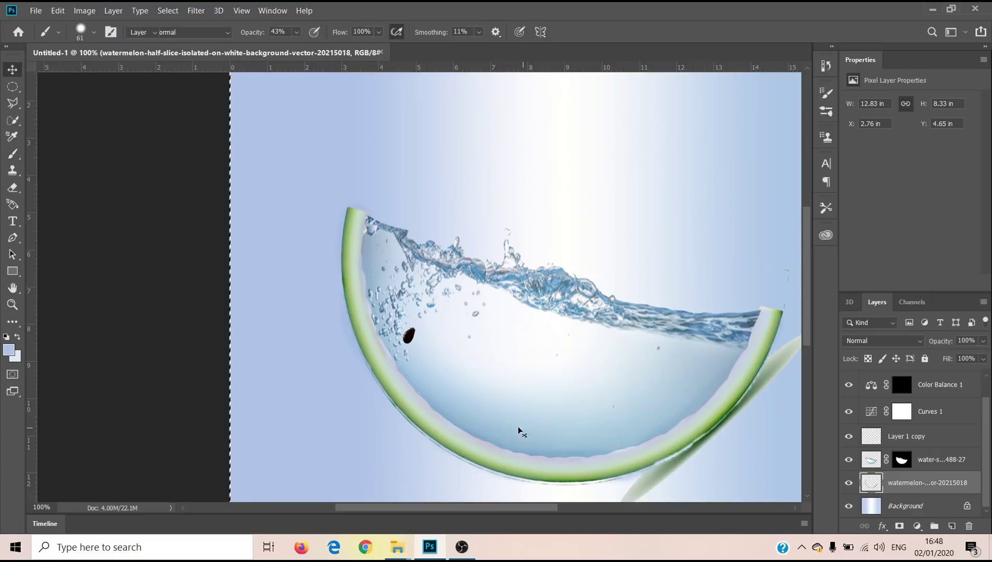
Select the Layer 1 copy seed and move it slightly up into the water bubbles near the rind, to about X 4.43 in, Y 7.65 in.
{"action": "key", "text": "v"}
{"action": "right_click", "coordinate": [411, 336]}
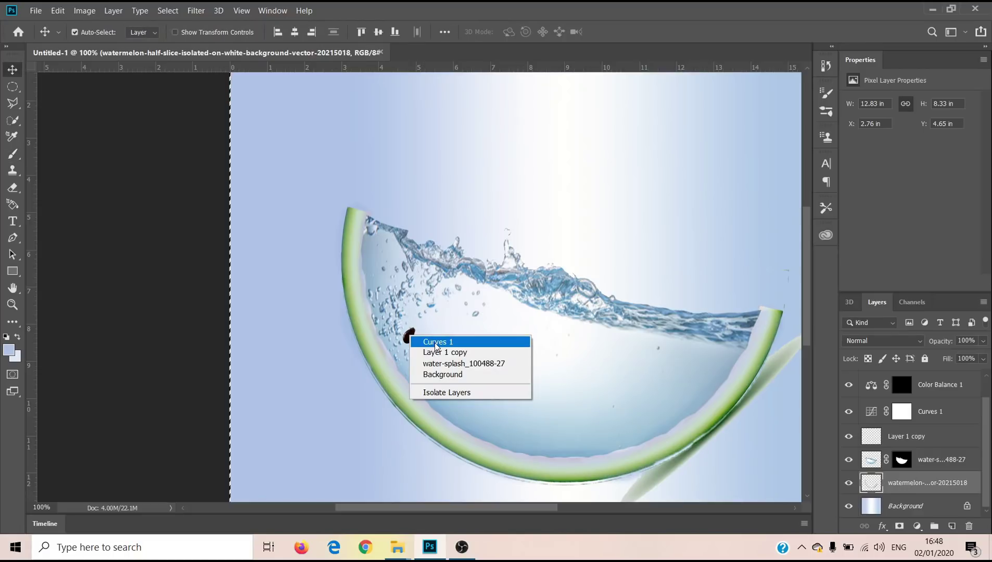
{"action": "left_click", "coordinate": [437, 342]}
{"action": "left_click", "coordinate": [411, 340], "text": "ctrl"}
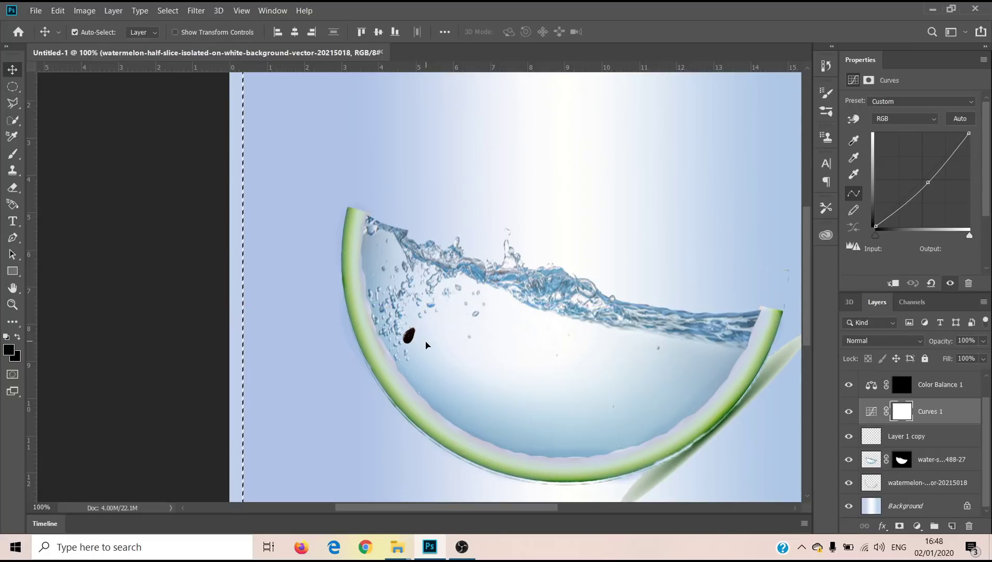
{"action": "right_click", "coordinate": [411, 339]}
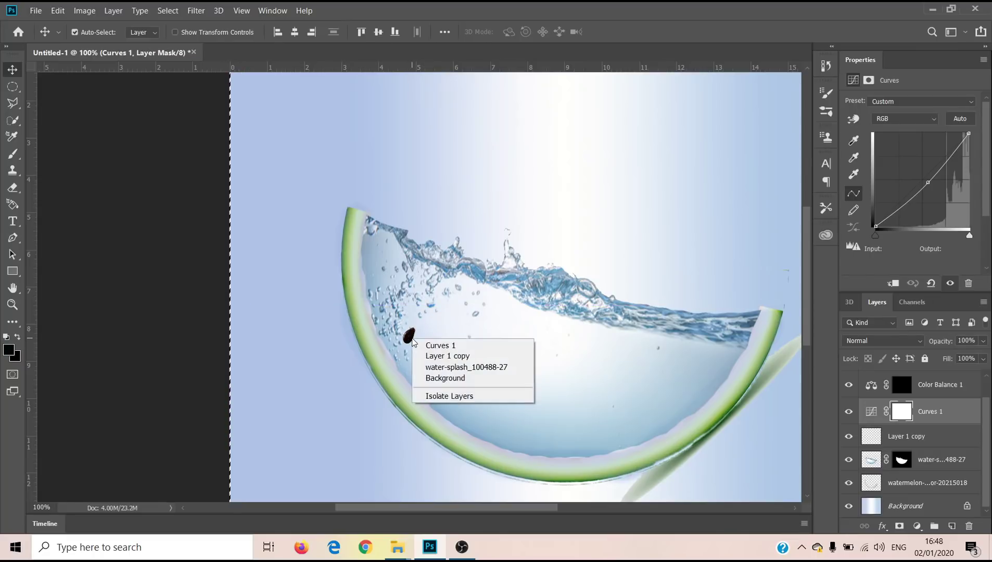
{"action": "left_click", "coordinate": [437, 356]}
{"action": "left_click_drag", "start_coordinate": [411, 339], "coordinate": [401, 318]}
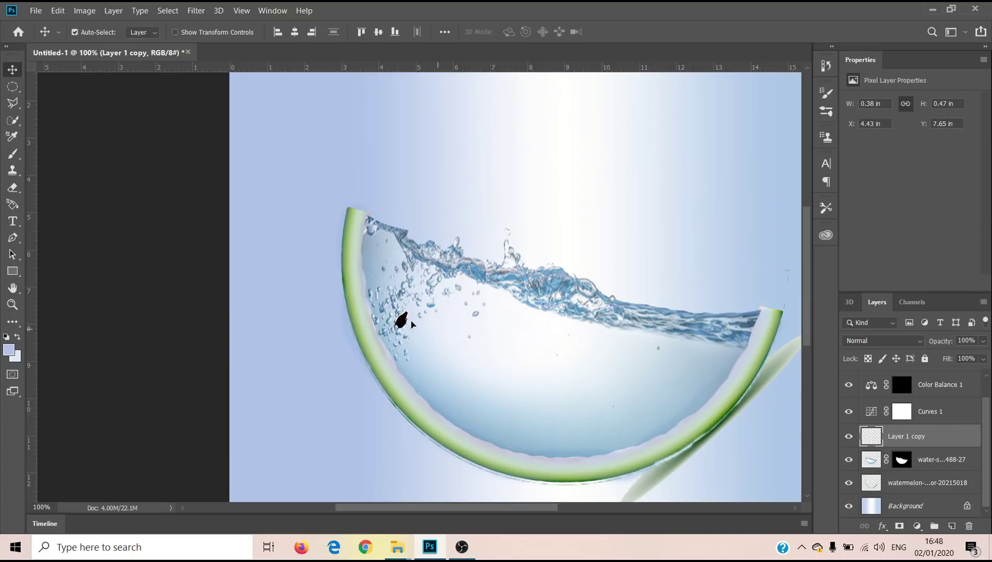
Brush the light blue over the selected seed at 43% opacity to lighten it, and sample a near-white foreground colour.
{"action": "left_click", "coordinate": [16, 156]}
{"action": "left_click_drag", "start_coordinate": [412, 322], "coordinate": [410, 318]}
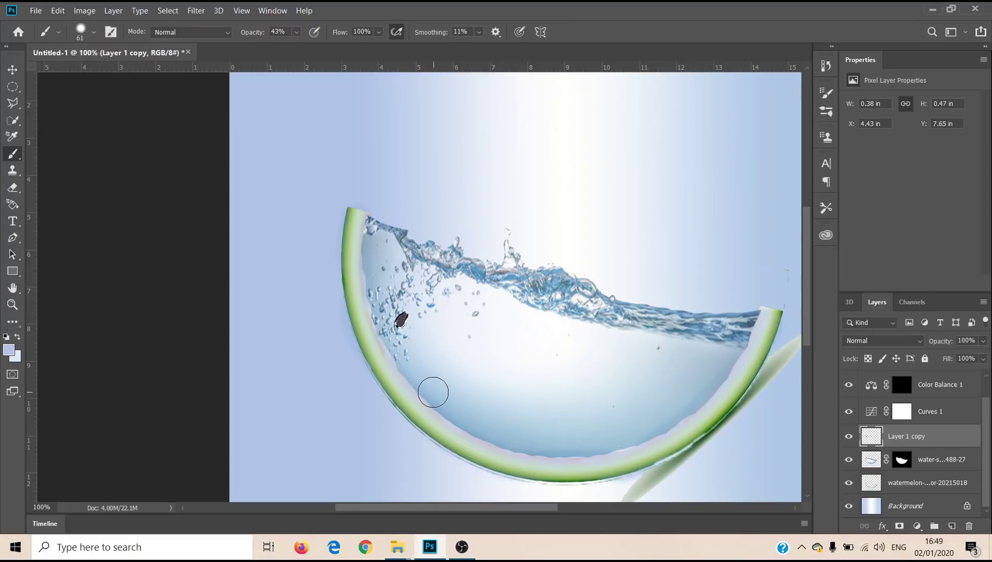
{"action": "key", "text": "v"}
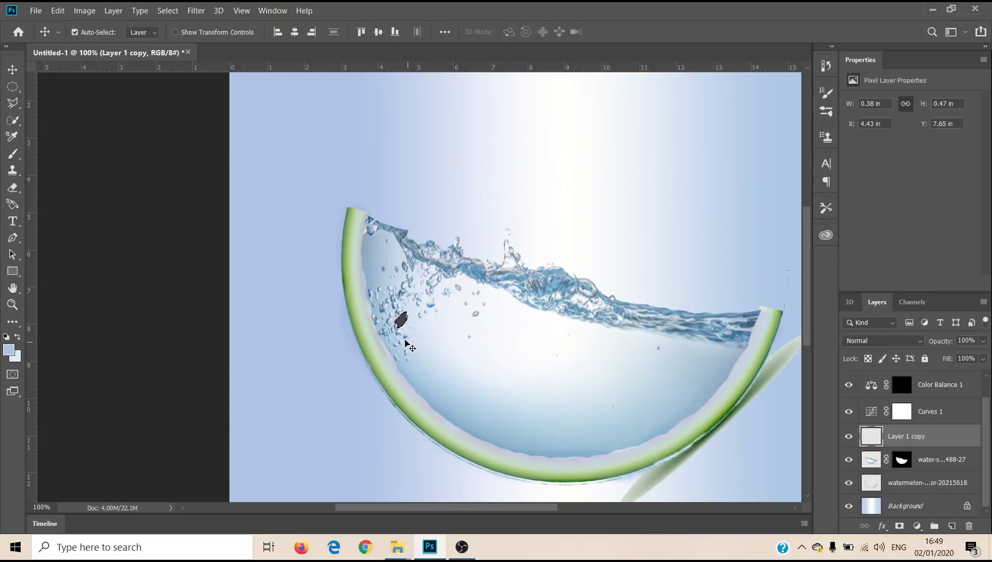
{"action": "key", "text": "c"}
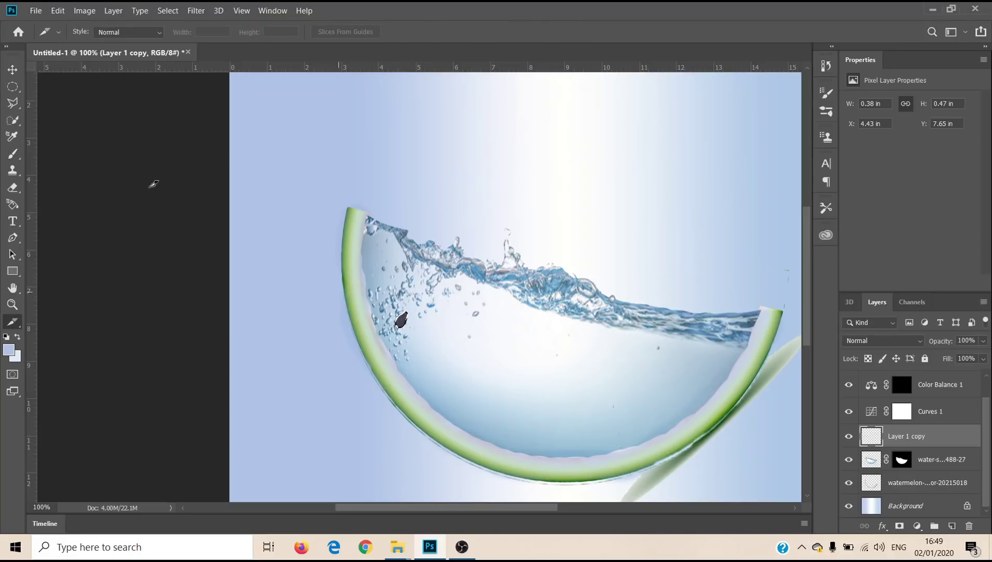
{"action": "left_click", "coordinate": [14, 153]}
{"action": "left_click_drag", "start_coordinate": [405, 318], "coordinate": [412, 311]}
{"action": "left_click", "coordinate": [406, 322], "text": "alt"}
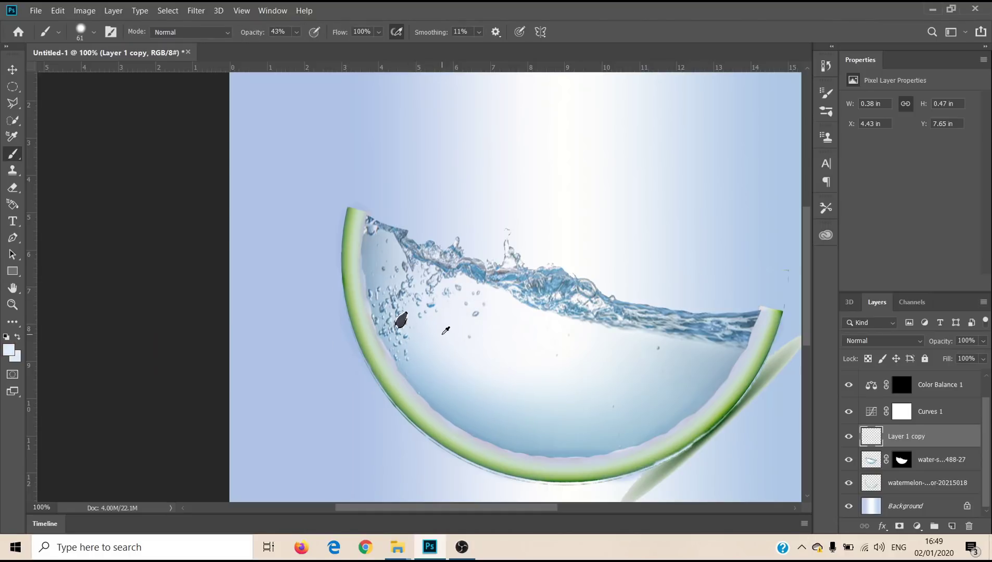
{"action": "key", "text": "shift+i"}
Duplicate the seed across the water to form a curved lower row of seven and an upper row of four.
{"action": "left_click", "coordinate": [12, 69]}
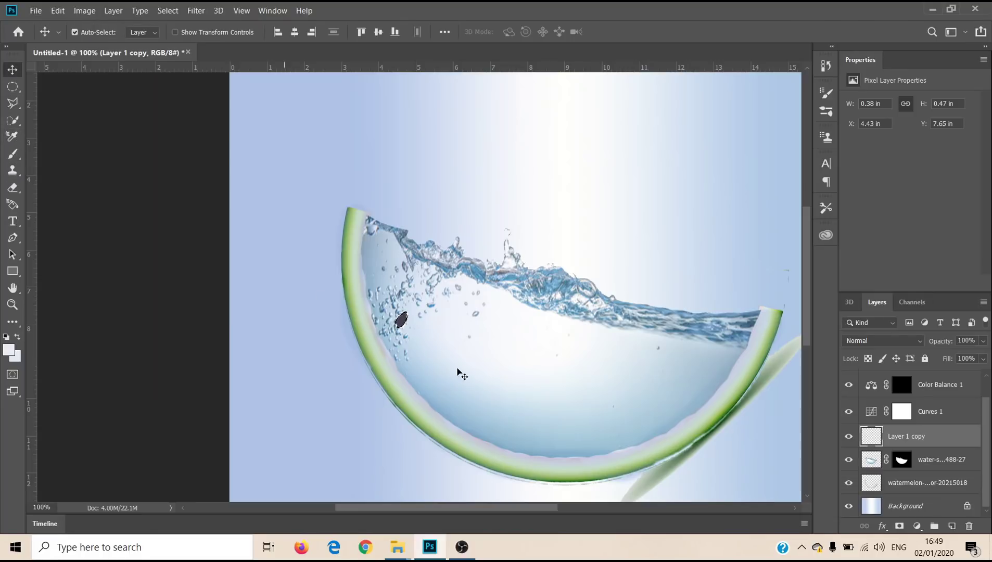
{"action": "left_click_drag", "start_coordinate": [404, 323], "coordinate": [711, 372], "text": "alt"}
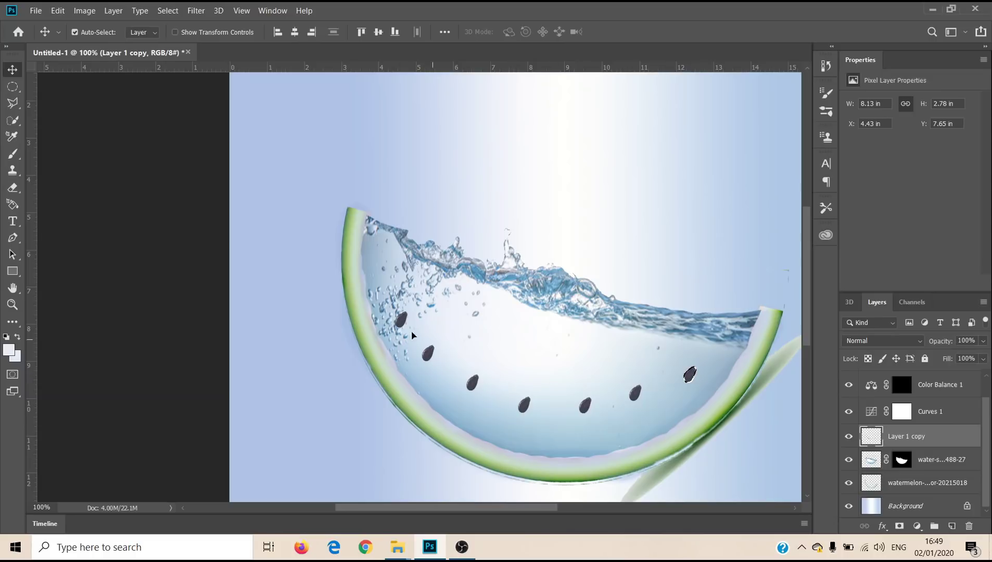
{"action": "left_click_drag", "start_coordinate": [405, 325], "coordinate": [188, 271], "text": "alt"}
{"action": "left_click_drag", "start_coordinate": [472, 329], "coordinate": [521, 358], "text": "alt"}
{"action": "left_click_drag", "start_coordinate": [470, 326], "coordinate": [470, 326]}
{"action": "left_click_drag", "start_coordinate": [555, 356], "coordinate": [636, 358], "text": "alt"}
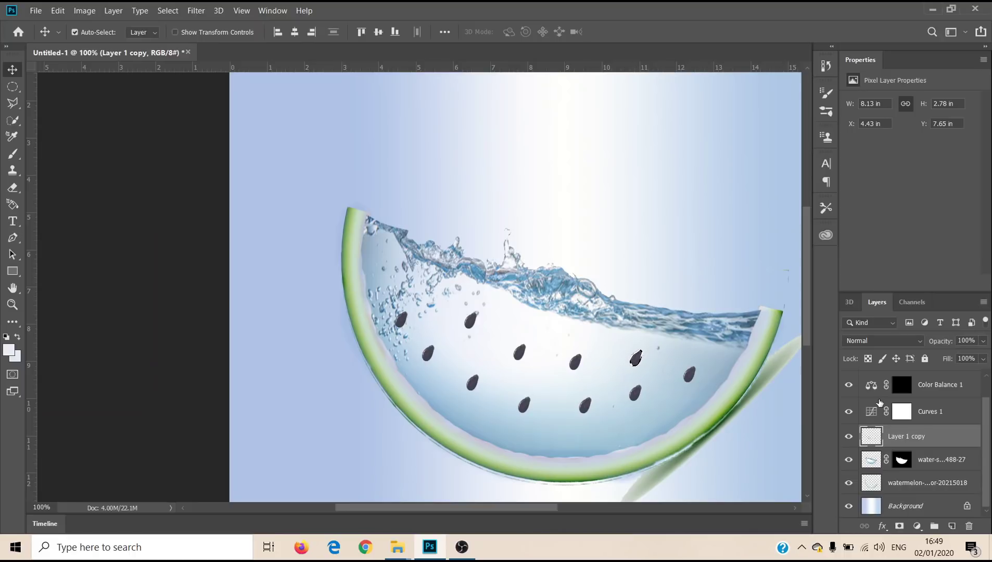
{"action": "left_click_drag", "start_coordinate": [809, 296], "coordinate": [822, 316]}
{"action": "key", "text": "z"}
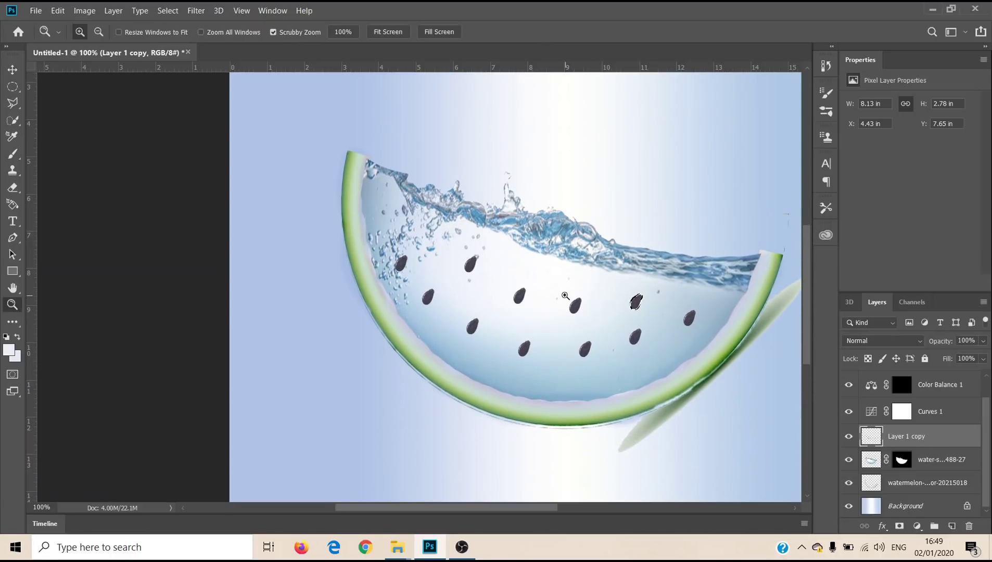
{"action": "left_click", "coordinate": [565, 302], "text": "alt"}
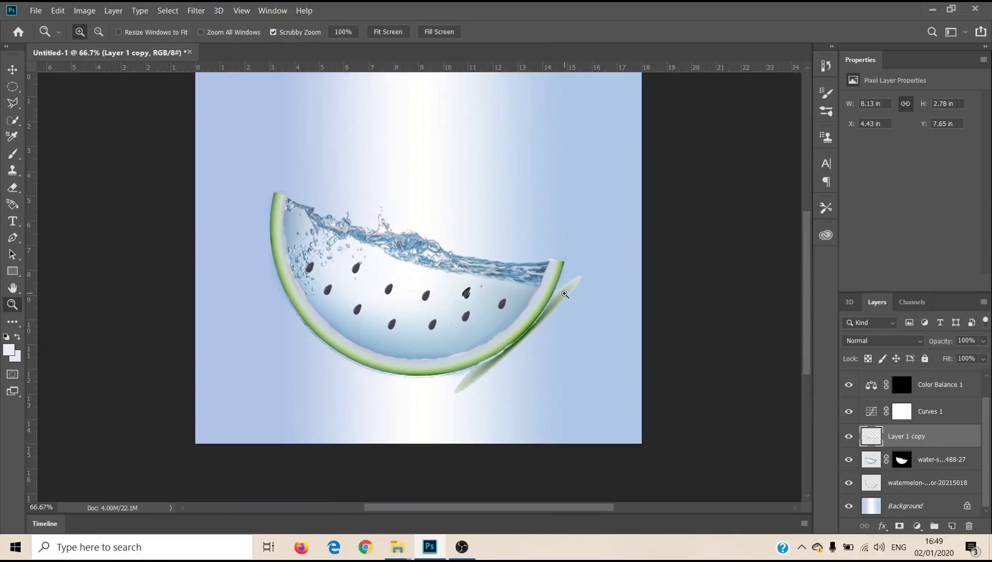